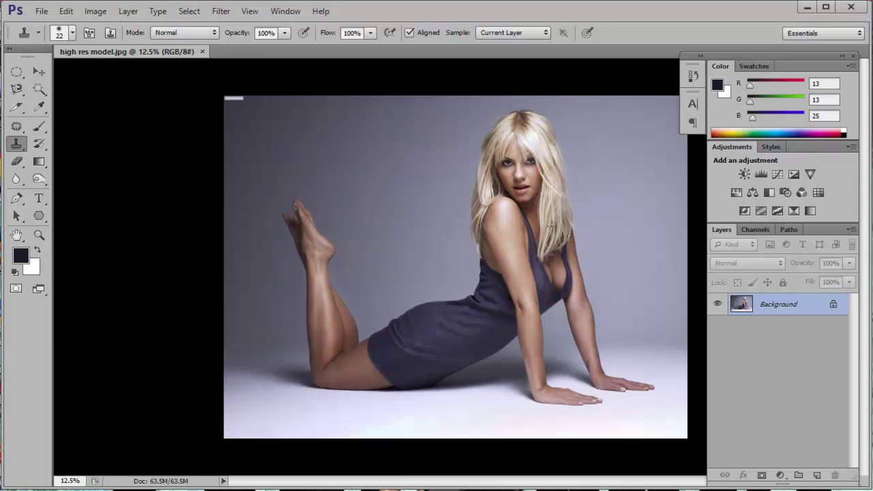
Step: Zoom in on the model's face and open the terminator eyes image
{"action": "key", "text": "z"}
{"action": "left_click_drag", "start_coordinate": [536, 143], "coordinate": [573, 144]}
{"action": "left_click", "coordinate": [42, 11]}
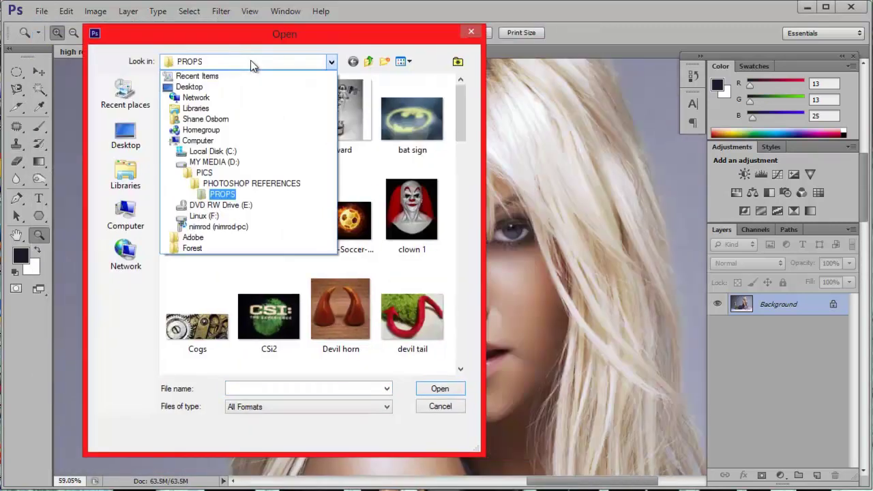
{"action": "left_click_drag", "start_coordinate": [462, 109], "coordinate": [464, 219]}
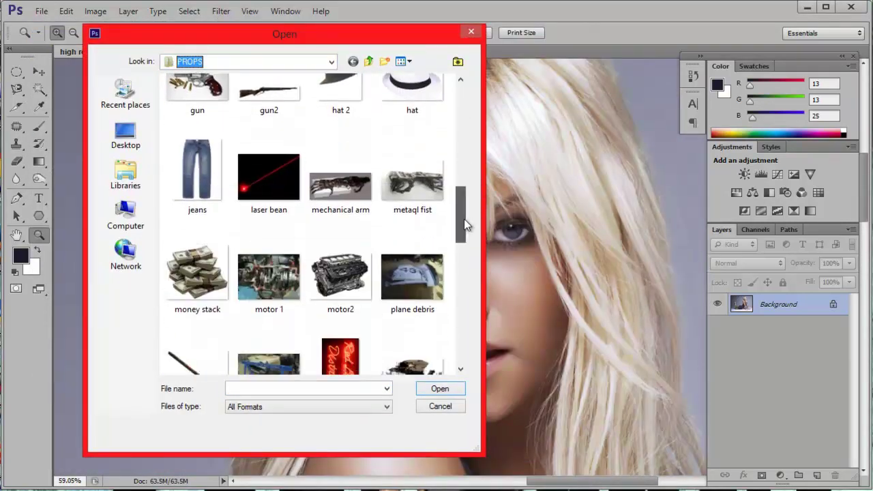
{"action": "left_click_drag", "start_coordinate": [464, 219], "coordinate": [458, 321]}
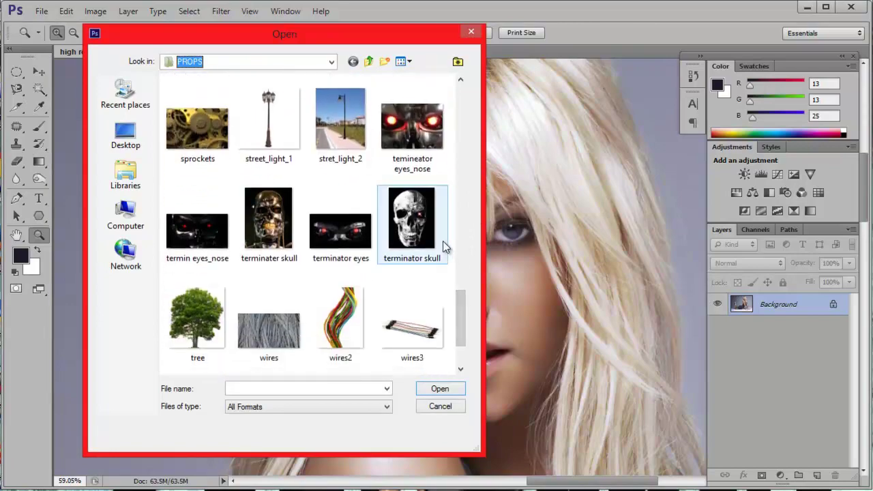
{"action": "left_click", "coordinate": [343, 236]}
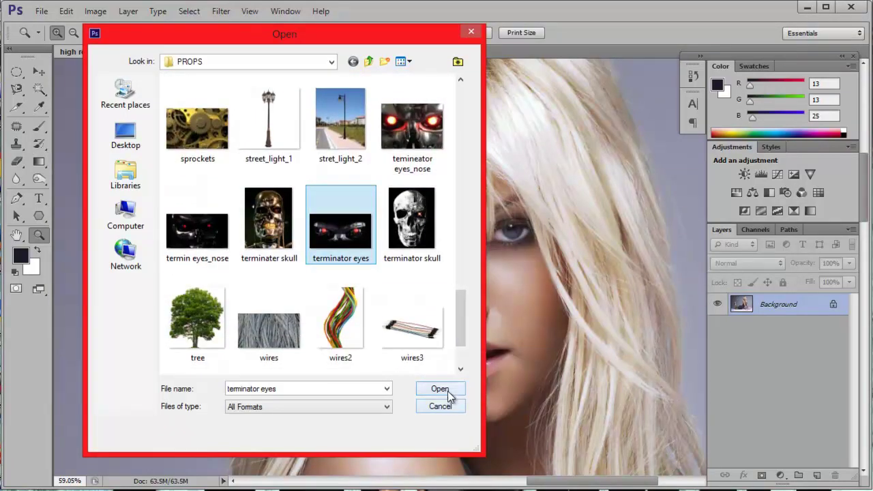
{"action": "left_click", "coordinate": [447, 392]}
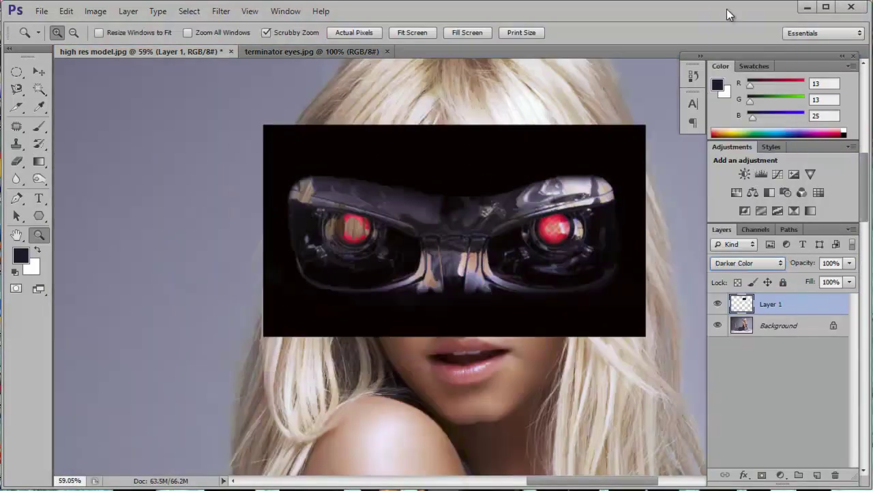
Step: Place the model layer above the eyes layer at low opacity
{"action": "key", "text": "shift+plus"}
{"action": "key", "text": "shift+plus"}
{"action": "key", "text": "shift+plus"}
{"action": "key", "text": "shift+plus"}
{"action": "key", "text": "shift+plus"}
{"action": "key", "text": "shift+plus"}
{"action": "key", "text": "shift+plus"}
{"action": "key", "text": "shift+plus"}
{"action": "key", "text": "shift+plus"}
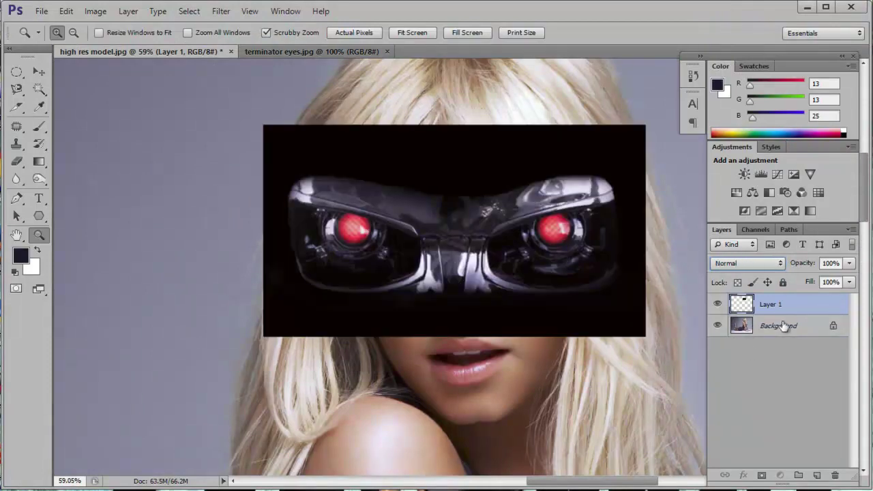
{"action": "left_click_drag", "start_coordinate": [784, 326], "coordinate": [784, 300]}
{"action": "left_click_drag", "start_coordinate": [849, 263], "coordinate": [821, 276]}
Step: Move, squash to about 56% height, narrow and tilt the eyes image over her eyes
{"action": "left_click_drag", "start_coordinate": [519, 253], "coordinate": [471, 235]}
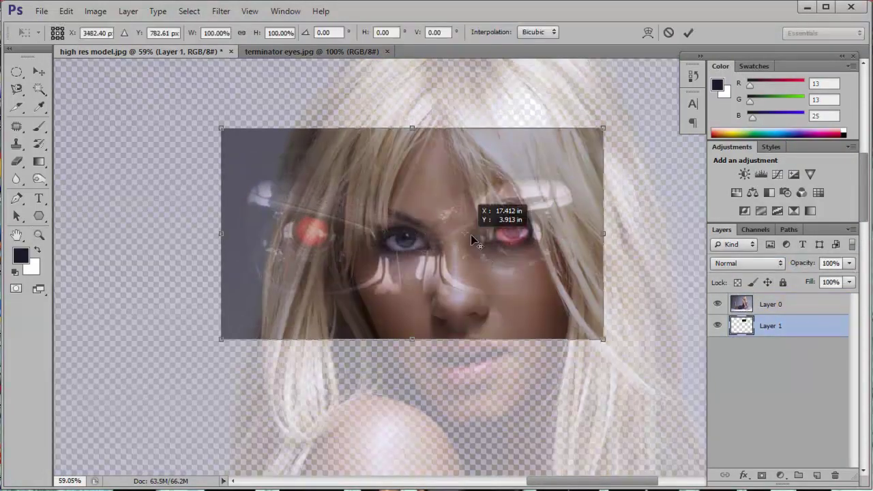
{"action": "left_click_drag", "start_coordinate": [412, 128], "coordinate": [412, 174]}
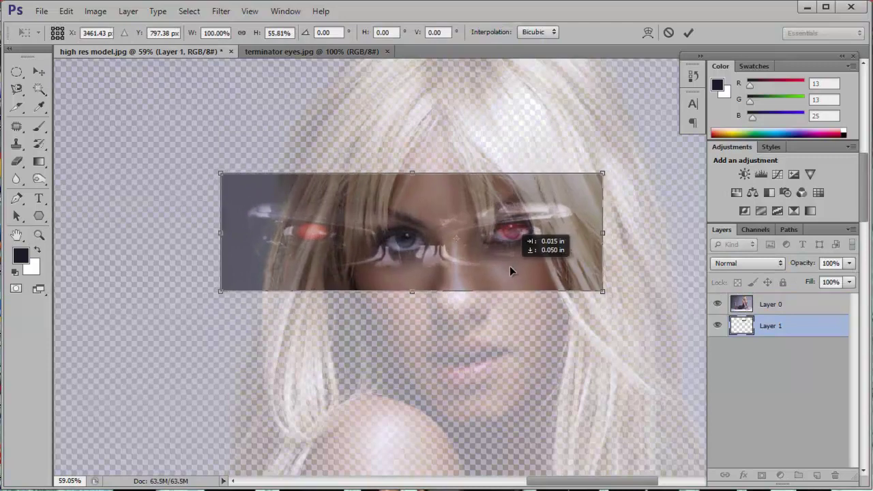
{"action": "left_click_drag", "start_coordinate": [509, 271], "coordinate": [513, 267]}
{"action": "mouse_move", "coordinate": [219, 232]}
{"action": "left_mouse_down"}
{"action": "mouse_move", "coordinate": [356, 235]}
{"action": "mouse_move", "coordinate": [361, 246]}
{"action": "left_mouse_up"}
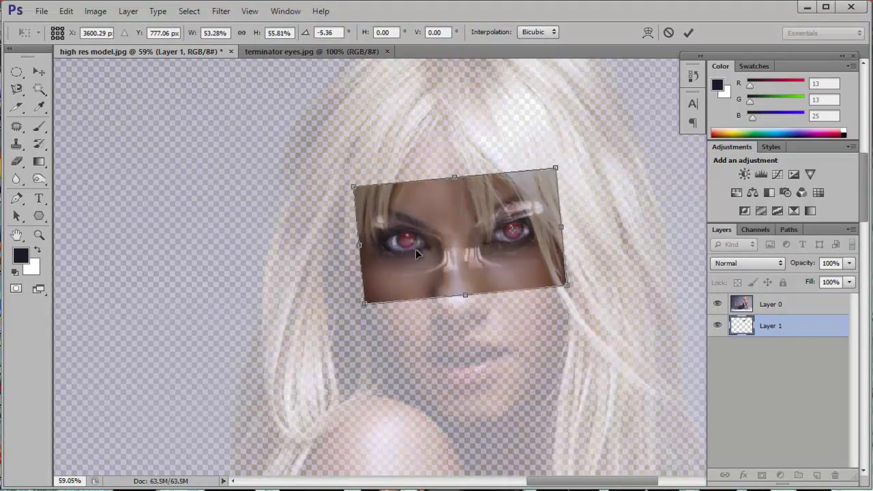
{"action": "key", "text": "Return"}
Step: Return the model photo to full opacity and zoom closely on the eyes
{"action": "key", "text": "z"}
{"action": "left_click", "coordinate": [771, 304]}
{"action": "key", "text": "0"}
{"action": "left_click", "coordinate": [530, 228]}
Step: Add a layer mask to the model layer and set a brush a few pixels wide
{"action": "left_click", "coordinate": [761, 476]}
{"action": "key", "text": "b"}
{"action": "right_click", "coordinate": [491, 222]}
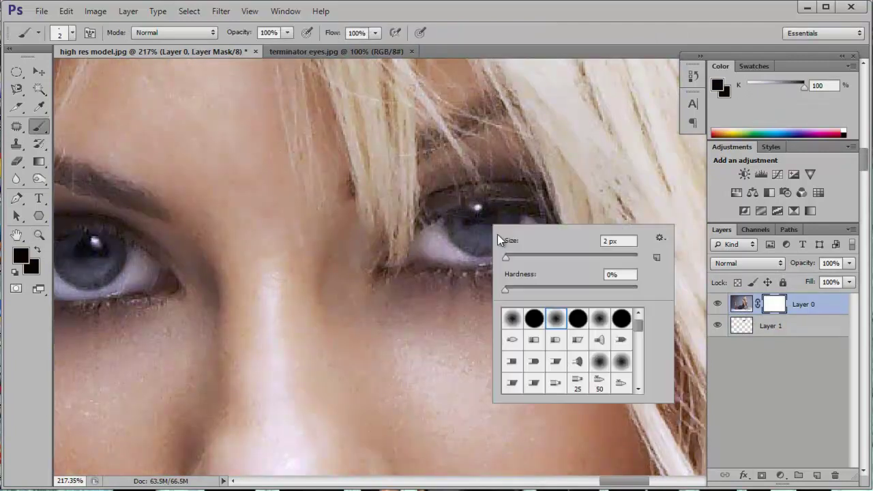
{"action": "key", "text": "Escape"}
{"action": "left_click_drag", "start_coordinate": [478, 228], "coordinate": [461, 222]}
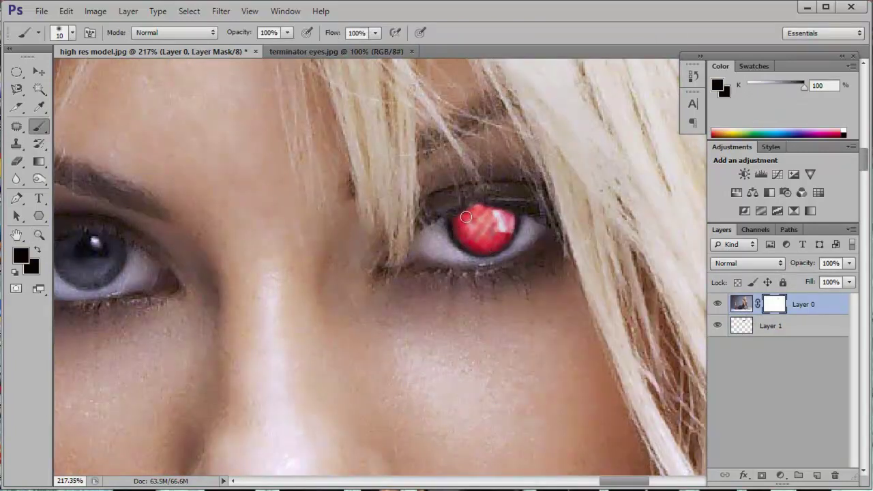
{"action": "scroll", "coordinate": [450, 228], "scroll_direction": "down", "scroll_amount": 5}
{"action": "scroll", "coordinate": [345, 255], "scroll_direction": "up", "scroll_amount": 5}
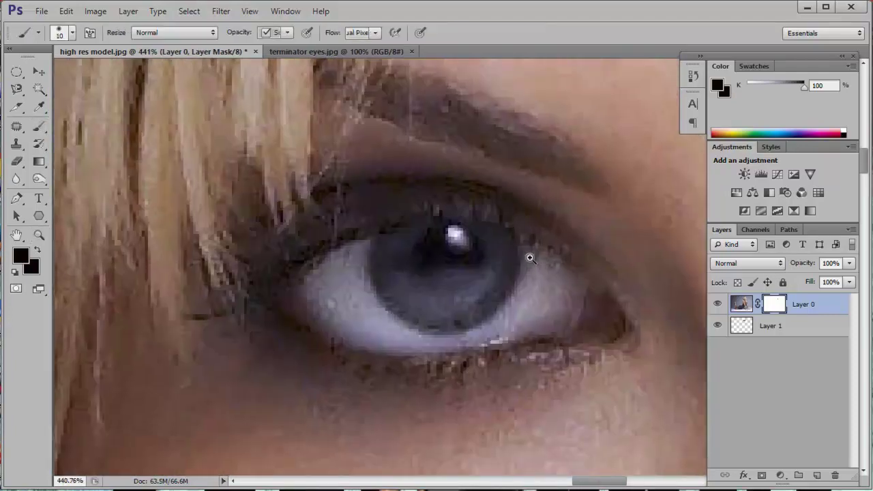
Step: Paint on the mask to reveal the red robotic iris and detail below it
{"action": "left_click_drag", "start_coordinate": [458, 301], "coordinate": [480, 275]}
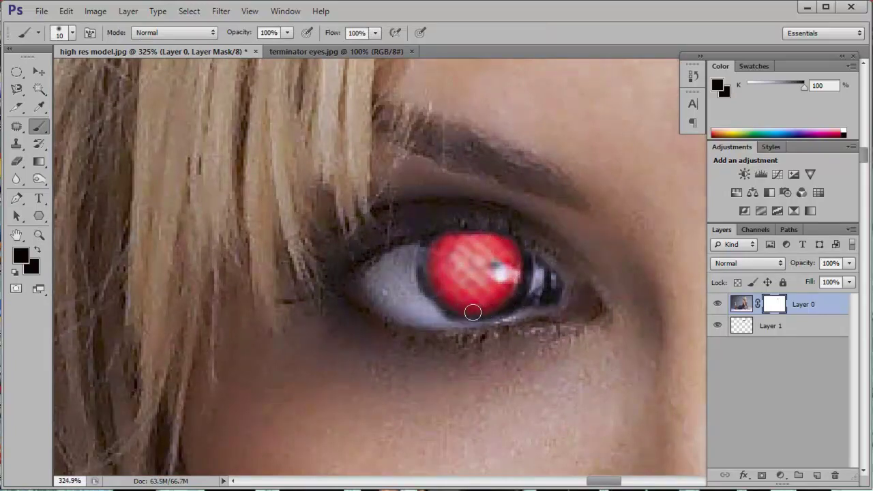
{"action": "left_click_drag", "start_coordinate": [472, 313], "coordinate": [376, 289]}
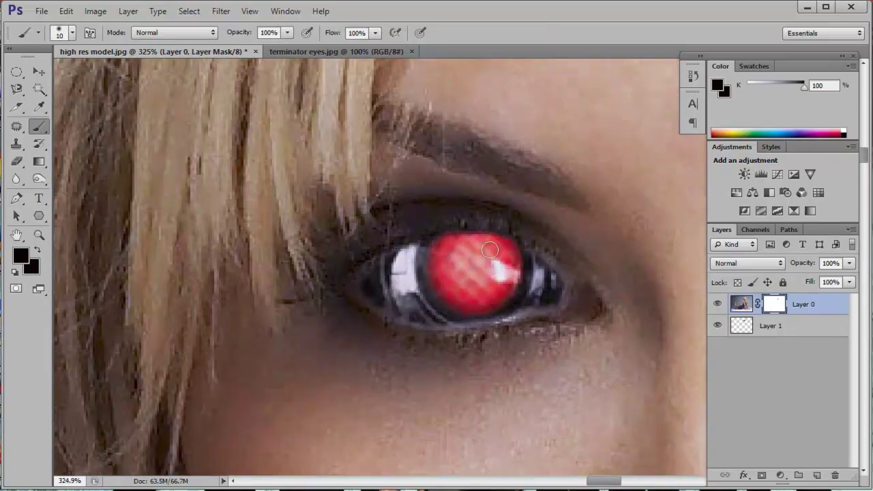
{"action": "key", "text": "z"}
{"action": "scroll", "coordinate": [484, 283], "scroll_direction": "down", "scroll_amount": 5}
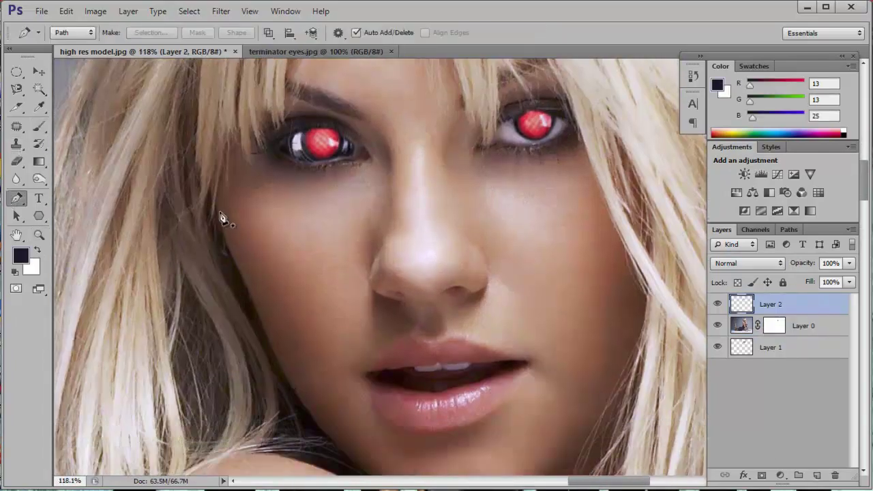
Step: Draw a curved Pen path from the eye down the cheek toward the jaw
{"action": "left_click", "coordinate": [215, 203]}
{"action": "left_click", "coordinate": [331, 440]}
{"action": "left_click_drag", "start_coordinate": [339, 216], "coordinate": [360, 240]}
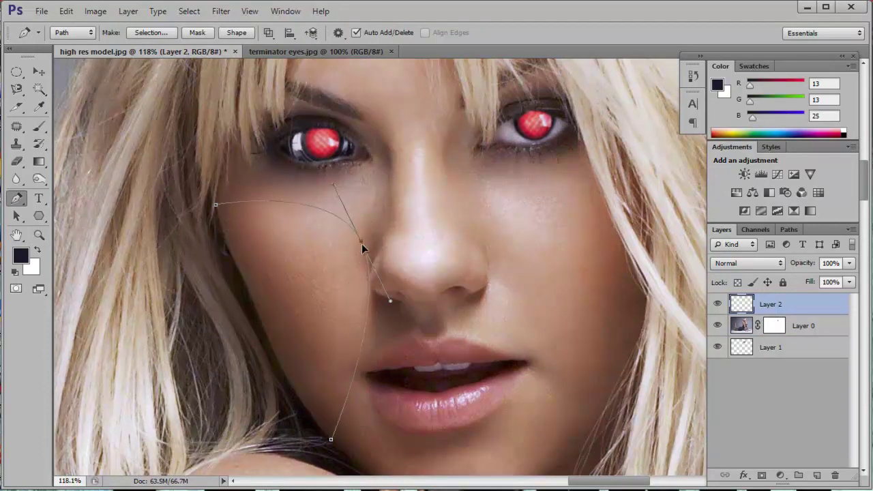
{"action": "right_click", "coordinate": [334, 228]}
Step: Stroke the cheek path with a 4 px brush
{"action": "key", "text": "Escape"}
{"action": "key", "text": "b"}
{"action": "right_click", "coordinate": [348, 254]}
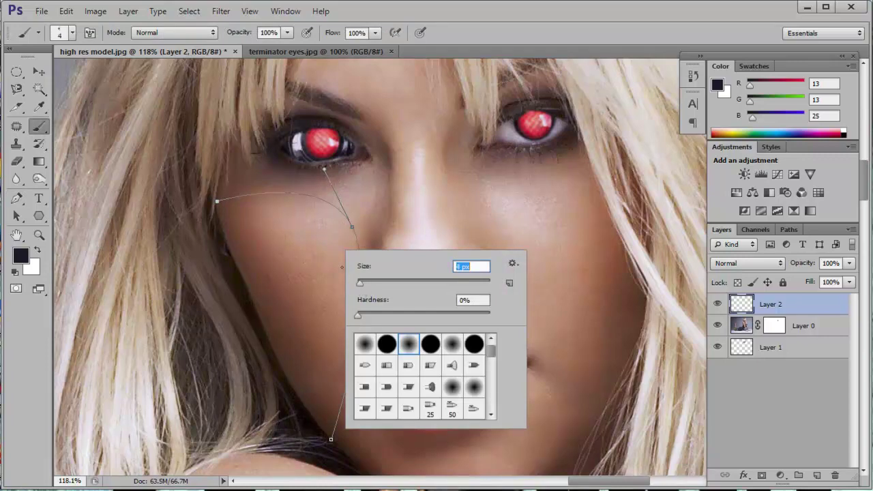
{"action": "key", "text": "Escape"}
{"action": "key", "text": "p"}
{"action": "right_click", "coordinate": [265, 232]}
{"action": "left_click", "coordinate": [293, 325]}
{"action": "left_click", "coordinate": [359, 123]}
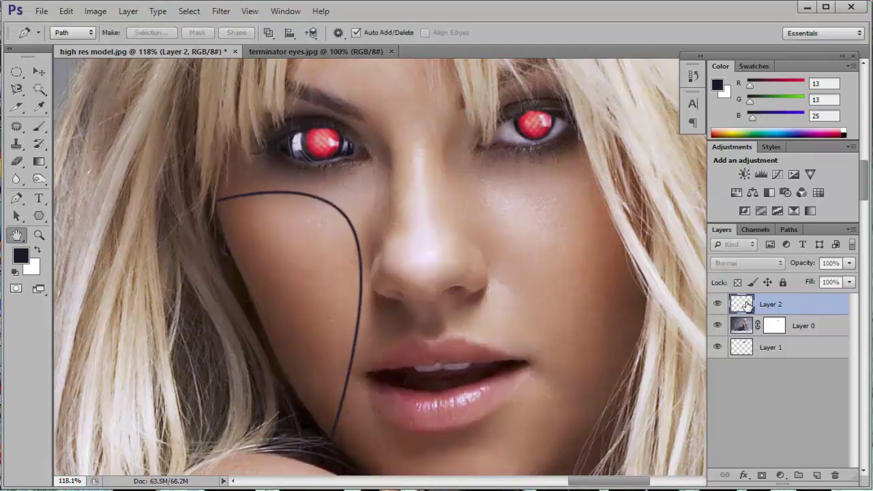
Step: Turn on a drop shadow for the line layer and change its colour
{"action": "double_click", "coordinate": [742, 305]}
{"action": "left_click", "coordinate": [505, 323]}
{"action": "left_click", "coordinate": [742, 149]}
{"action": "left_click", "coordinate": [833, 150]}
Step: Give the drop shadow Normal blending, 3 px distance, no global light and a -45° angle
{"action": "left_click", "coordinate": [679, 148]}
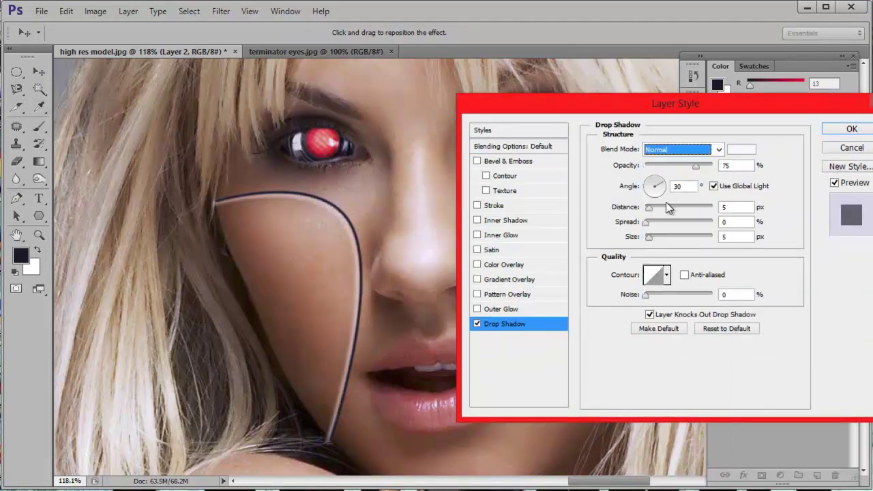
{"action": "mouse_move", "coordinate": [668, 208]}
{"action": "left_mouse_down"}
{"action": "mouse_move", "coordinate": [645, 208]}
{"action": "mouse_move", "coordinate": [661, 191]}
{"action": "mouse_move", "coordinate": [653, 178]}
{"action": "mouse_move", "coordinate": [645, 237]}
{"action": "left_mouse_up"}
{"action": "left_click", "coordinate": [713, 186]}
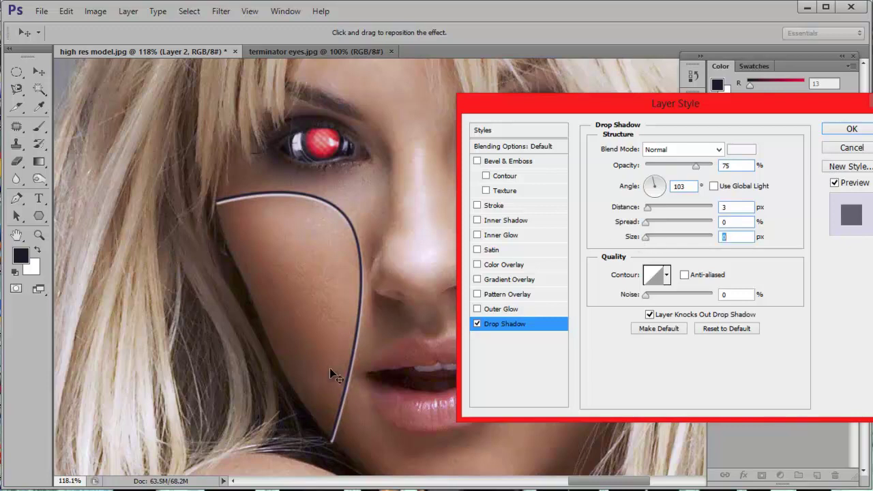
{"action": "left_click", "coordinate": [659, 188]}
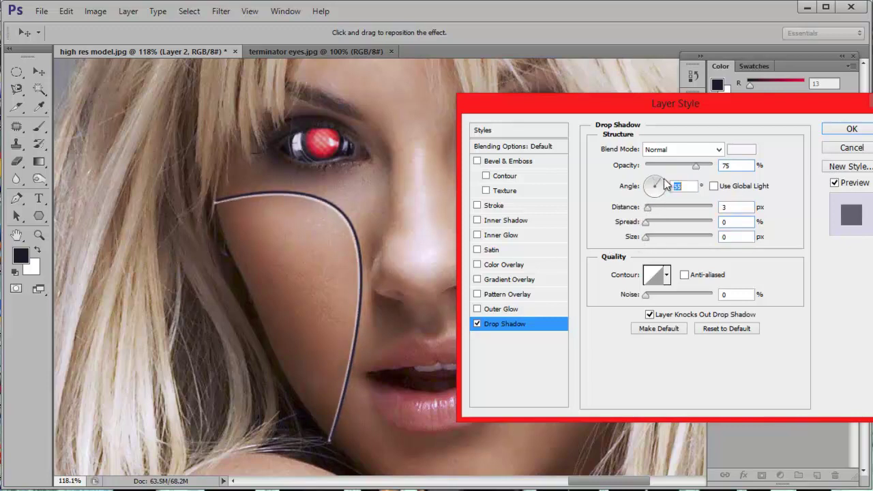
{"action": "left_click_drag", "start_coordinate": [666, 183], "coordinate": [661, 196]}
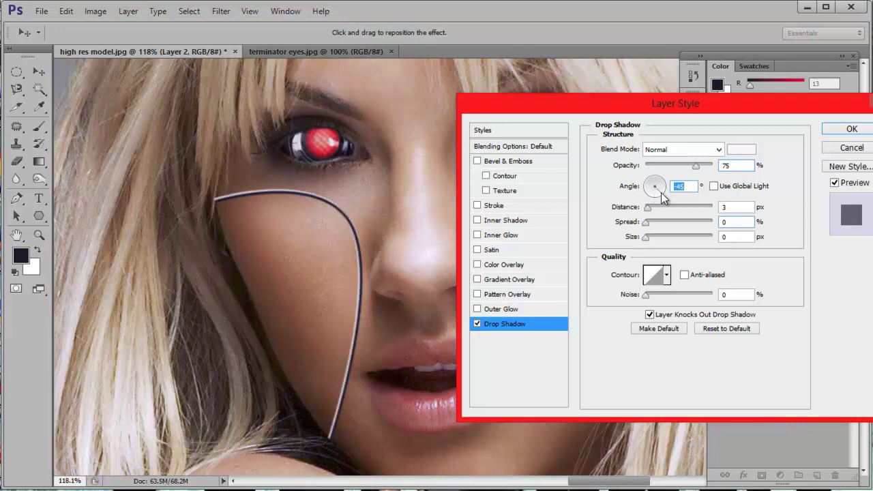
Step: Accept the drop shadow settings and zoom in on the legs
{"action": "key", "text": "Return"}
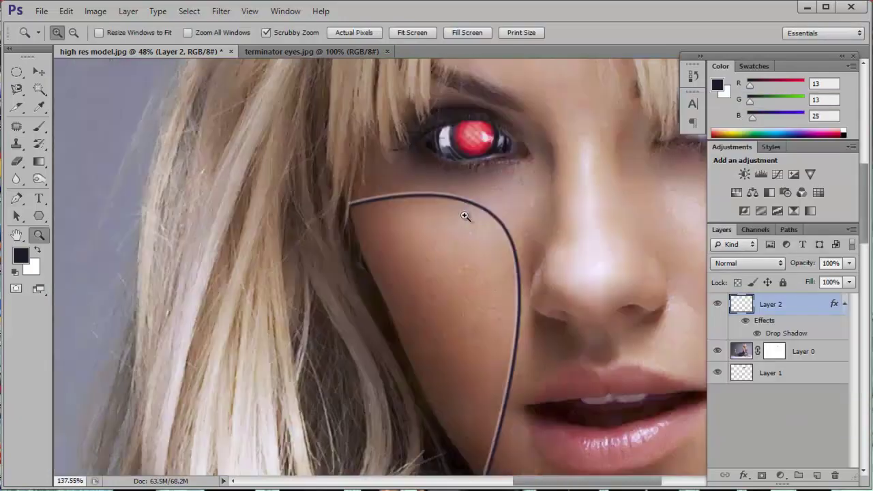
{"action": "left_click_drag", "start_coordinate": [468, 218], "coordinate": [382, 225]}
{"action": "mouse_move", "coordinate": [478, 300]}
{"action": "left_mouse_down"}
{"action": "mouse_move", "coordinate": [532, 311]}
{"action": "mouse_move", "coordinate": [532, 304]}
{"action": "left_mouse_up"}
Step: Trace a panel line along the thigh and stroke it
{"action": "left_click_drag", "start_coordinate": [523, 291], "coordinate": [468, 292]}
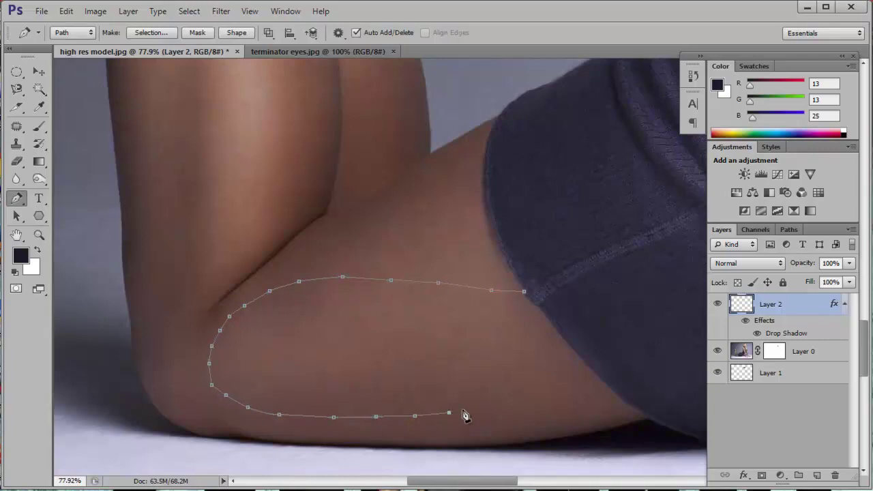
{"action": "left_click_drag", "start_coordinate": [566, 411], "coordinate": [600, 409]}
{"action": "right_click", "coordinate": [545, 327]}
{"action": "key", "text": "Escape"}
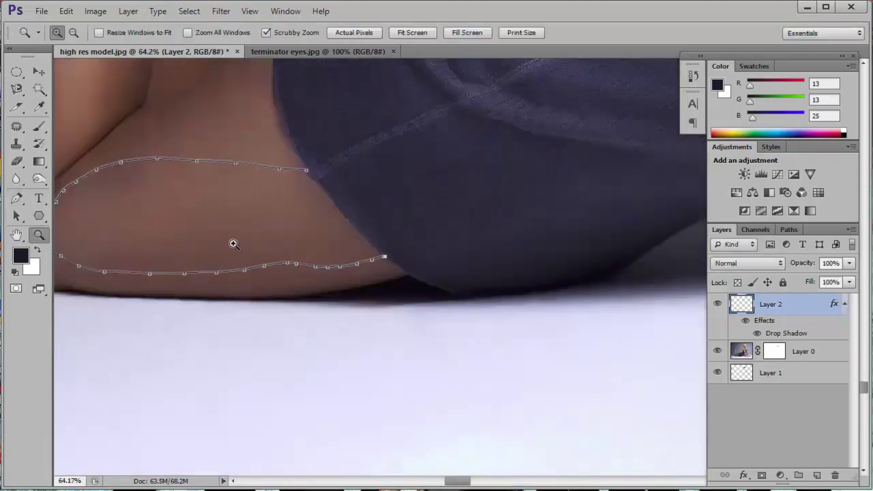
{"action": "left_click_drag", "start_coordinate": [232, 225], "coordinate": [137, 225]}
{"action": "left_click", "coordinate": [238, 236]}
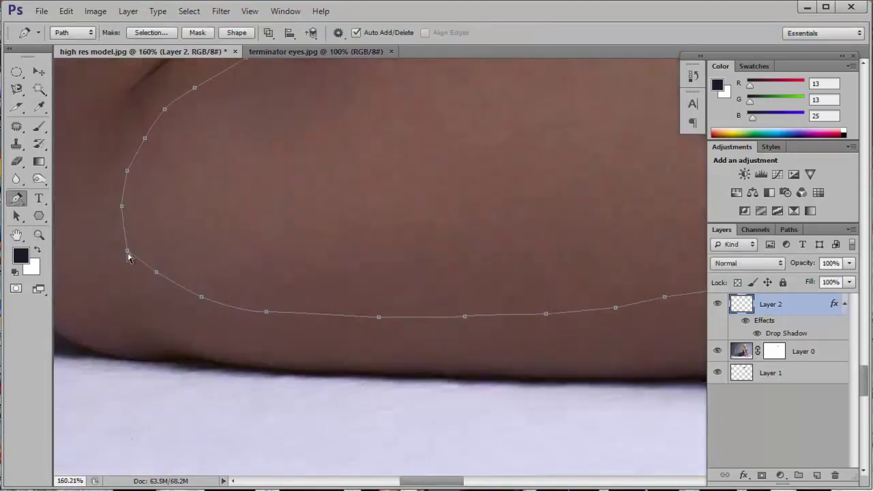
{"action": "right_click", "coordinate": [142, 264]}
{"action": "left_click", "coordinate": [191, 361]}
{"action": "key", "text": "Return"}
Step: Add a curved point to the thigh outline path
{"action": "key", "text": "z"}
{"action": "key", "text": "ctrl+minus"}
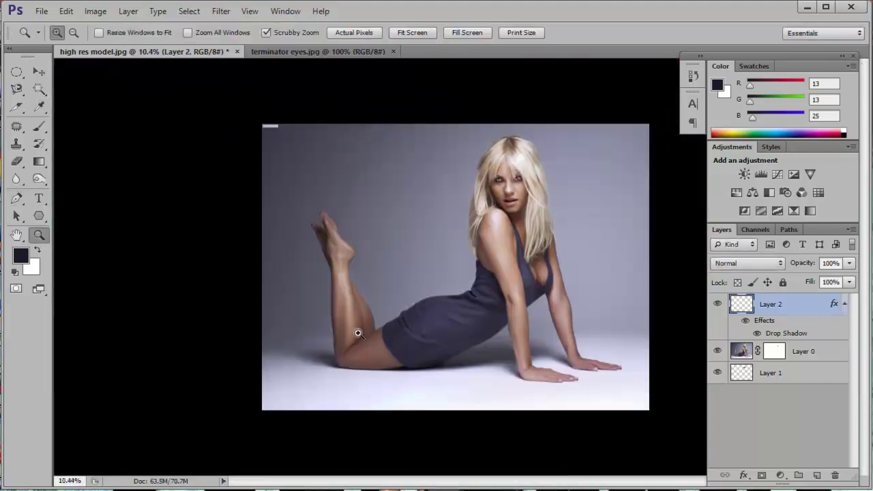
{"action": "left_click", "coordinate": [462, 278]}
{"action": "left_click", "coordinate": [245, 283]}
{"action": "key", "text": "p"}
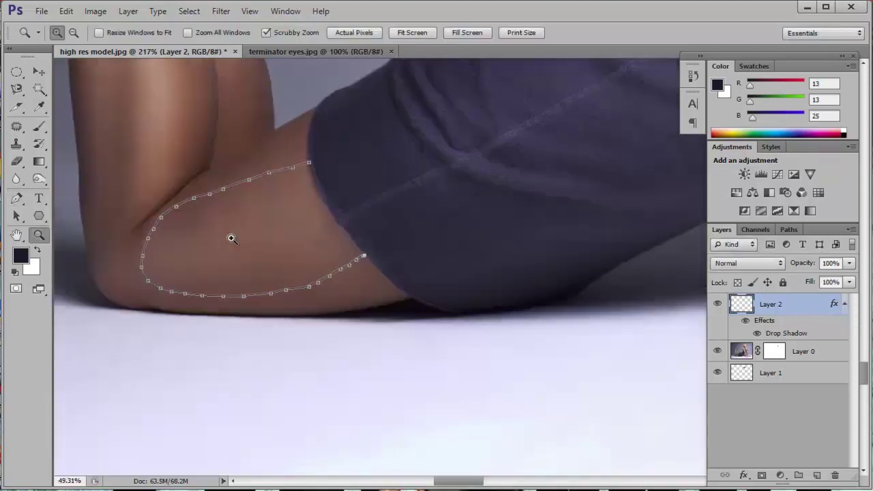
{"action": "key", "text": "z"}
{"action": "left_click", "coordinate": [165, 295]}
{"action": "key", "text": "p"}
{"action": "mouse_move", "coordinate": [193, 307]}
{"action": "left_mouse_down"}
{"action": "mouse_move", "coordinate": [182, 328]}
{"action": "mouse_move", "coordinate": [196, 368]}
{"action": "left_mouse_up"}
Step: Place the last anchor of the knee line and check the whole thigh
{"action": "key", "text": "z"}
{"action": "left_click", "coordinate": [204, 312]}
{"action": "key", "text": "p"}
{"action": "key", "text": "z"}
{"action": "left_click", "coordinate": [225, 202], "text": "alt"}
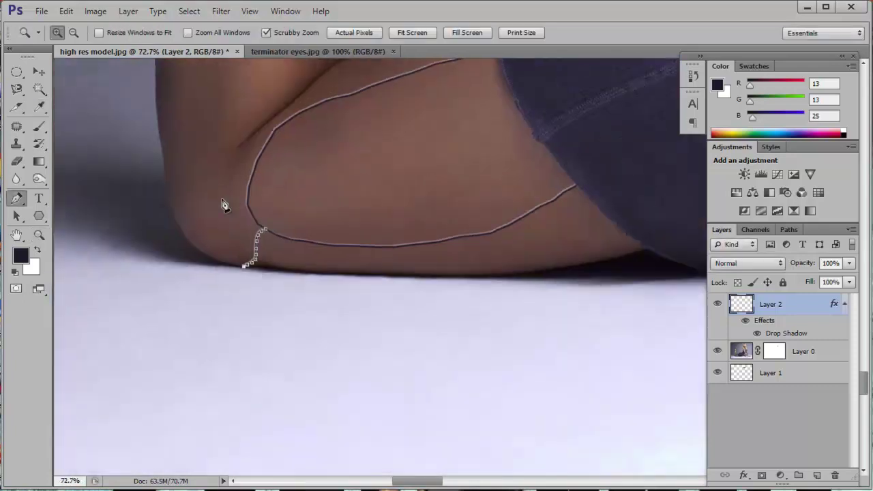
{"action": "left_click", "coordinate": [306, 163]}
{"action": "key", "text": "p"}
{"action": "key", "text": "z"}
{"action": "left_click", "coordinate": [144, 208], "text": "alt"}
{"action": "key", "text": "p"}
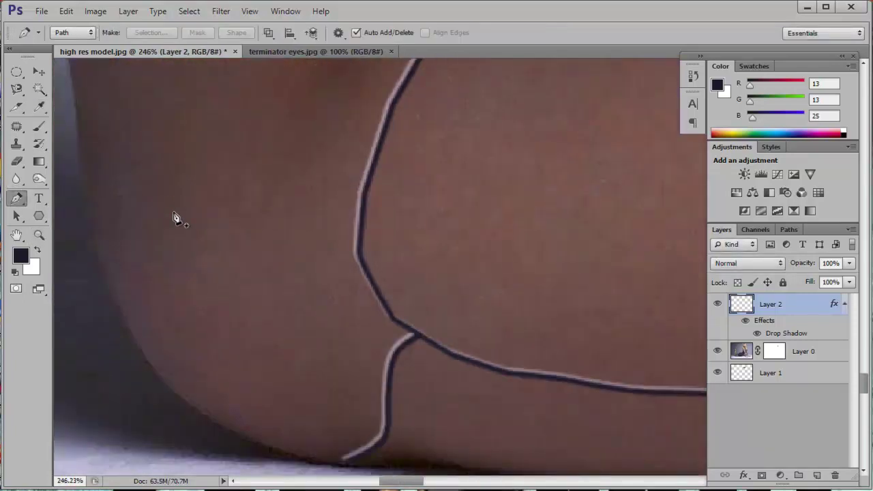
Step: Draw a round joint outline at the knee and stroke it with the brush
{"action": "left_click", "coordinate": [97, 240]}
{"action": "left_click", "coordinate": [119, 201]}
{"action": "left_click", "coordinate": [138, 183]}
{"action": "right_click", "coordinate": [162, 380]}
{"action": "left_click", "coordinate": [296, 179]}
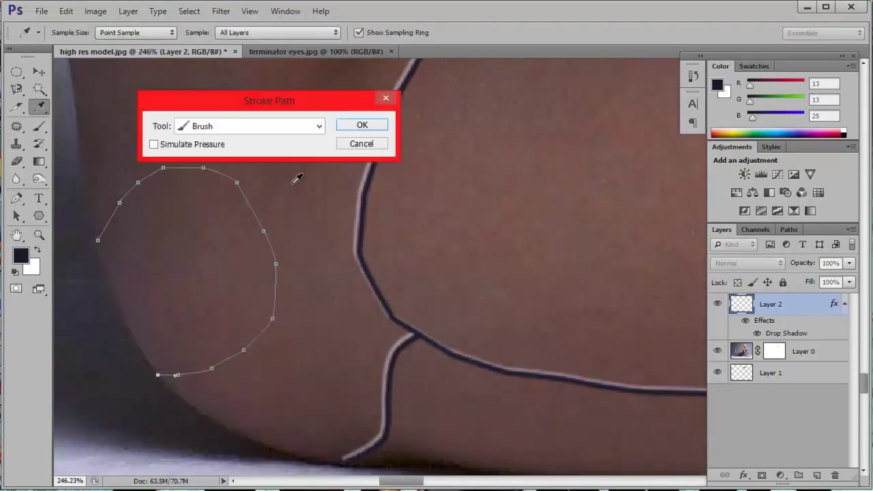
{"action": "key", "text": "Return"}
{"action": "key", "text": "z"}
{"action": "left_click", "coordinate": [322, 184], "text": "alt"}
{"action": "key", "text": "p"}
Step: Draw and stroke a line joining the knee joint to the thigh line
{"action": "left_click", "coordinate": [326, 261]}
{"action": "left_click", "coordinate": [360, 269]}
{"action": "left_click", "coordinate": [376, 268]}
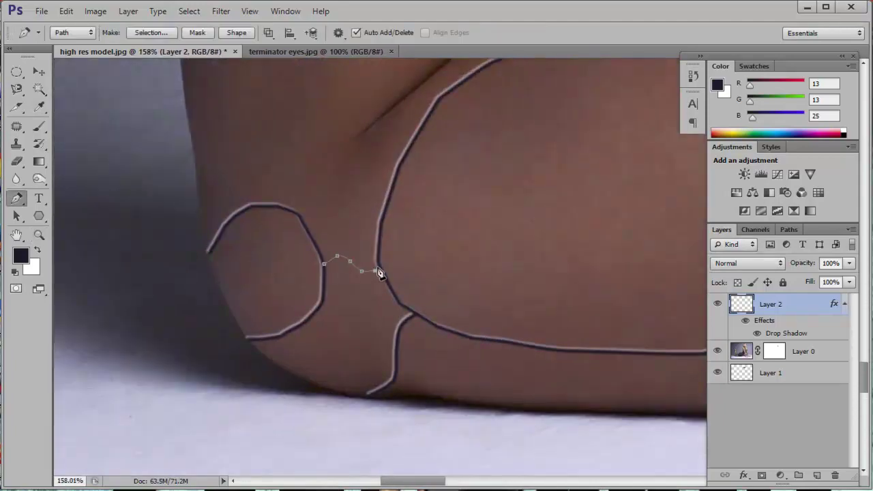
{"action": "right_click", "coordinate": [400, 249]}
{"action": "left_click", "coordinate": [423, 344]}
{"action": "left_click", "coordinate": [731, 117]}
{"action": "key", "text": "z"}
{"action": "left_click_drag", "start_coordinate": [371, 199], "coordinate": [396, 204]}
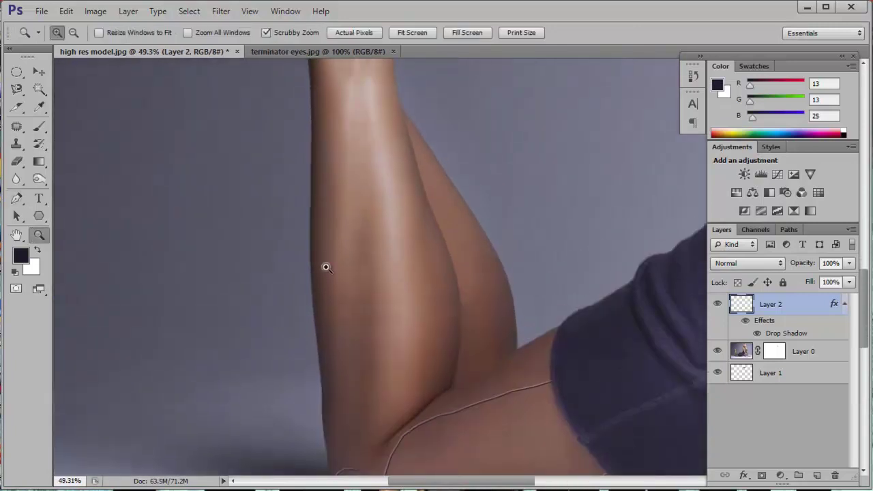
Step: Draw a curved panel line path down the calf's left edge
{"action": "key", "text": "p"}
{"action": "left_click_drag", "start_coordinate": [314, 327], "coordinate": [326, 339]}
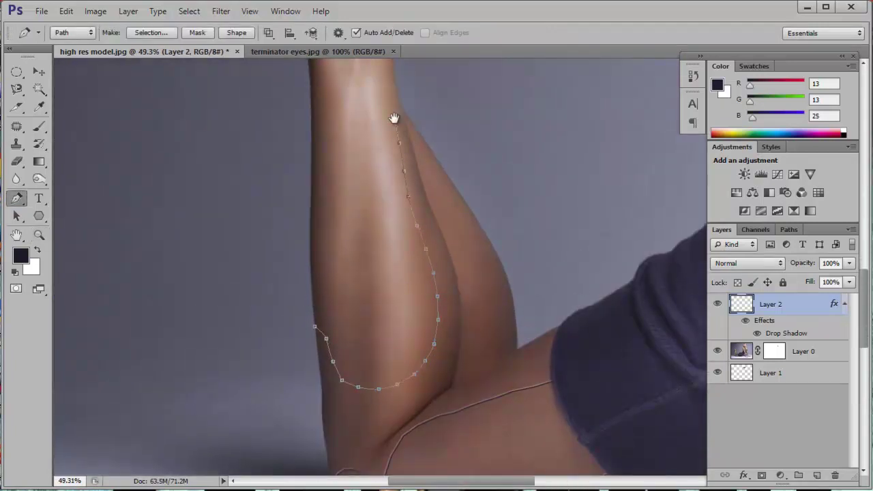
{"action": "left_click_drag", "start_coordinate": [394, 119], "coordinate": [386, 169]}
{"action": "left_click_drag", "start_coordinate": [352, 281], "coordinate": [341, 172]}
{"action": "left_click", "coordinate": [337, 201]}
{"action": "left_click", "coordinate": [332, 219]}
{"action": "left_click", "coordinate": [327, 243]}
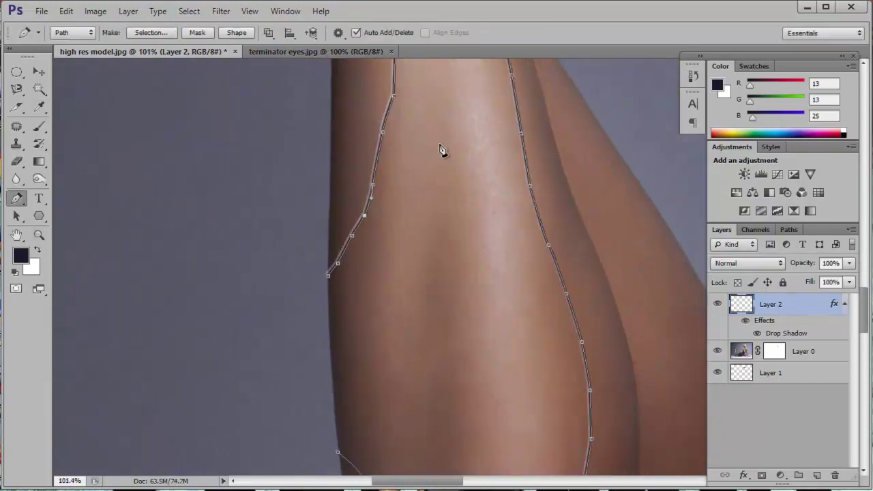
{"action": "key", "text": "z"}
{"action": "left_click_drag", "start_coordinate": [477, 177], "coordinate": [329, 171]}
{"action": "key", "text": "p"}
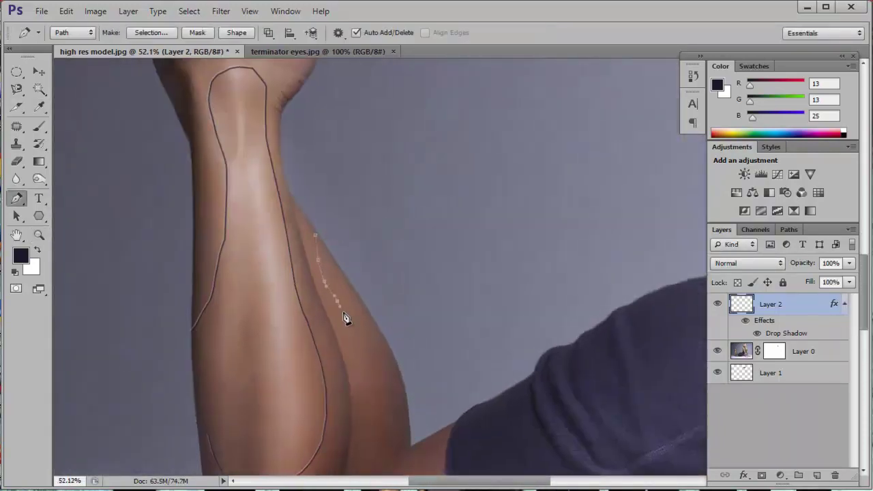
Step: Draw and stroke a curved line behind the knee linking the calf to the thigh
{"action": "scroll", "coordinate": [396, 423], "scroll_direction": "up", "scroll_amount": 2}
{"action": "key", "text": "z"}
{"action": "left_click_drag", "start_coordinate": [331, 181], "coordinate": [180, 339]}
{"action": "left_click_drag", "start_coordinate": [259, 334], "coordinate": [301, 334]}
{"action": "key", "text": "p"}
{"action": "left_click_drag", "start_coordinate": [232, 237], "coordinate": [210, 293]}
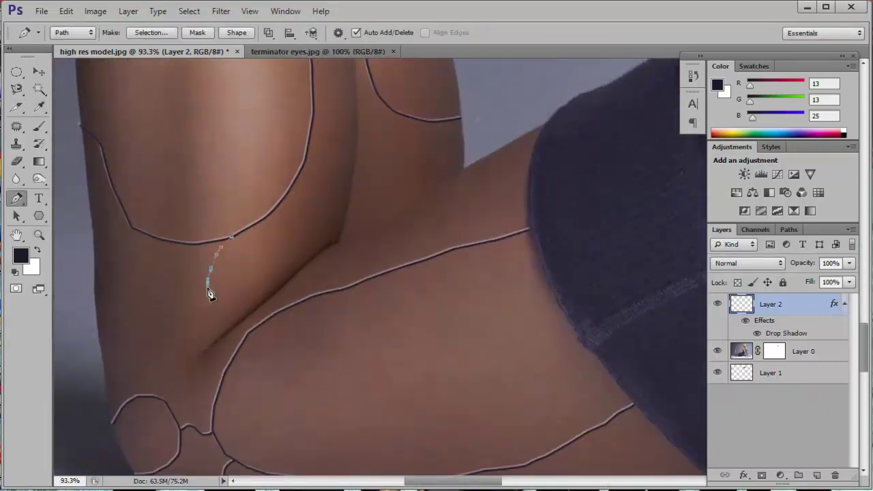
{"action": "right_click", "coordinate": [229, 326]}
{"action": "key", "text": "Return"}
{"action": "scroll", "coordinate": [202, 258], "scroll_direction": "down", "scroll_amount": 2}
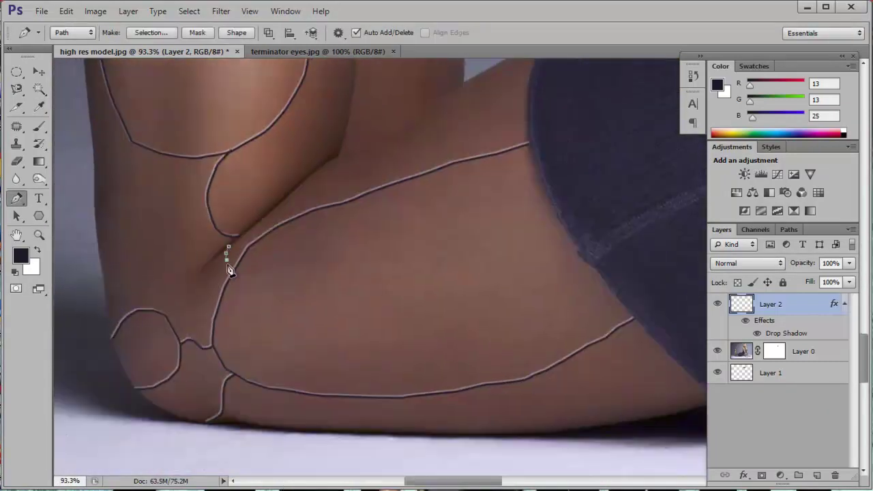
{"action": "key", "text": "z"}
{"action": "mouse_move", "coordinate": [343, 184]}
{"action": "left_mouse_down"}
{"action": "mouse_move", "coordinate": [337, 160]}
{"action": "mouse_move", "coordinate": [539, 255]}
{"action": "mouse_move", "coordinate": [601, 259]}
{"action": "left_mouse_up"}
{"action": "key", "text": "p"}
{"action": "scroll", "coordinate": [293, 230], "scroll_direction": "up", "scroll_amount": 3}
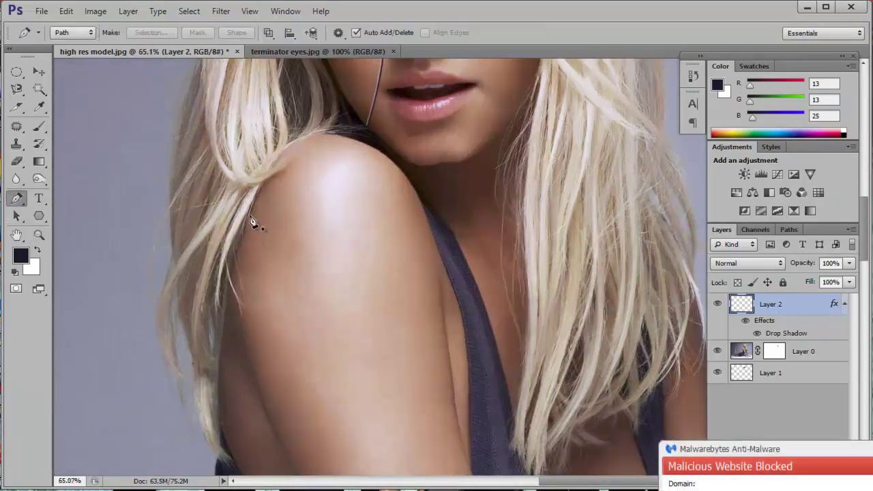
Step: Draw a Pen path across the upper arm from the shoulder to the dress strap
{"action": "left_click", "coordinate": [250, 216]}
{"action": "left_click", "coordinate": [253, 268]}
{"action": "left_click", "coordinate": [288, 316]}
{"action": "left_click", "coordinate": [345, 343]}
{"action": "left_click", "coordinate": [378, 356]}
{"action": "left_click", "coordinate": [405, 365]}
{"action": "key", "text": "z"}
{"action": "right_click", "coordinate": [379, 231]}
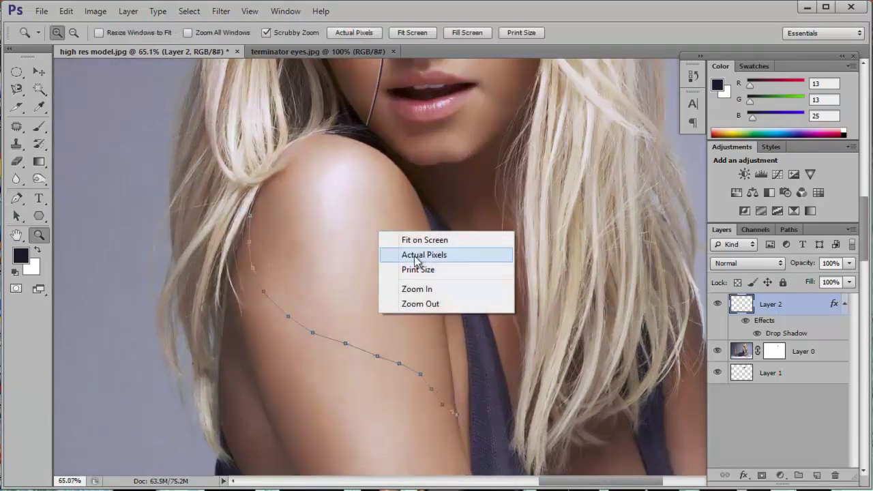
{"action": "left_click", "coordinate": [427, 236]}
{"action": "key", "text": "p"}
{"action": "key", "text": "Return"}
Step: Stroke the shoulder path with the brush and check it on the whole figure
{"action": "key", "text": "z"}
{"action": "key", "text": "ctrl+0"}
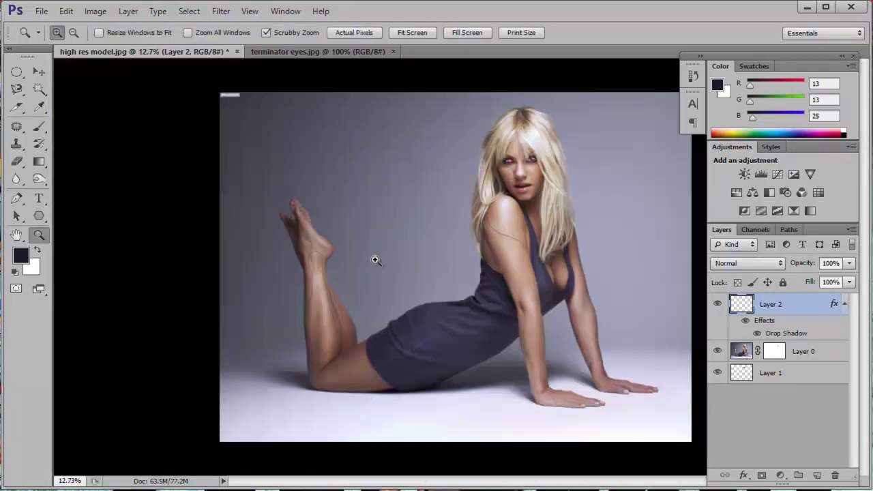
{"action": "scroll", "coordinate": [361, 255], "scroll_direction": "up", "scroll_amount": 5}
{"action": "scroll", "coordinate": [366, 203], "scroll_direction": "down", "scroll_amount": 3}
{"action": "scroll", "coordinate": [418, 201], "scroll_direction": "down", "scroll_amount": 2}
{"action": "key", "text": "p"}
{"action": "right_click", "coordinate": [401, 195]}
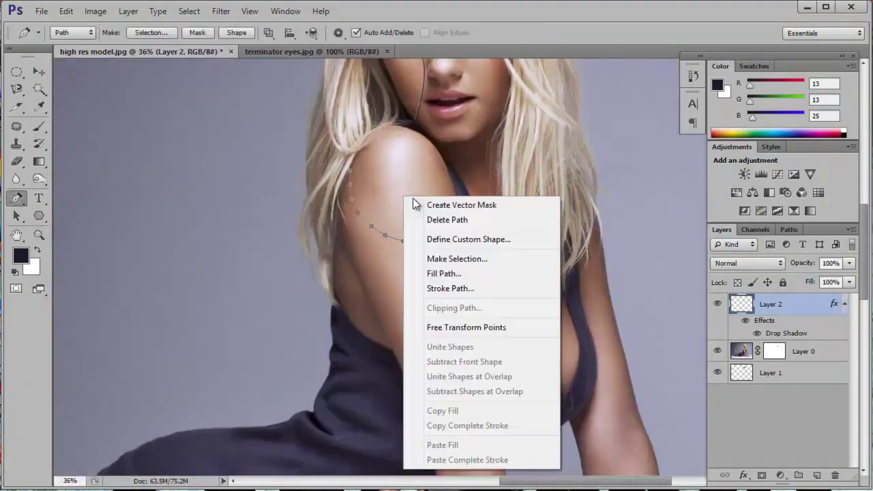
{"action": "key", "text": "Escape"}
{"action": "scroll", "coordinate": [322, 224], "scroll_direction": "up", "scroll_amount": 4}
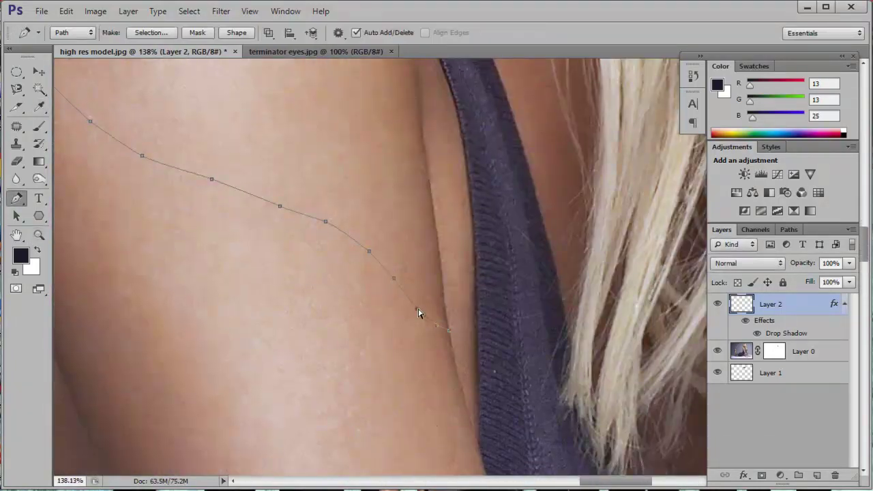
{"action": "scroll", "coordinate": [418, 313], "scroll_direction": "down", "scroll_amount": 3}
{"action": "key", "text": "z"}
{"action": "key", "text": "ctrl+0"}
{"action": "key", "text": "p"}
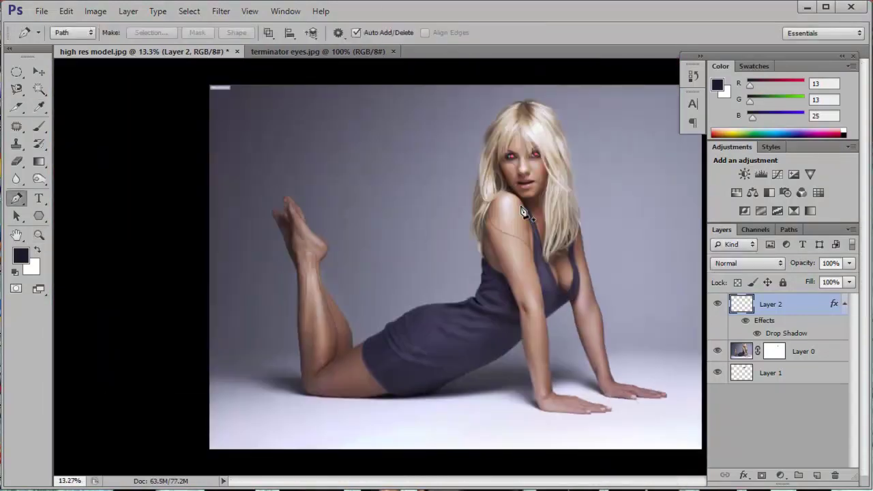
{"action": "scroll", "coordinate": [522, 211], "scroll_direction": "up", "scroll_amount": 4}
{"action": "scroll", "coordinate": [267, 132], "scroll_direction": "down", "scroll_amount": 1}
Step: Draw a second path branching from the shoulder line down the upper arm and brush-stroke it
{"action": "left_click", "coordinate": [259, 105]}
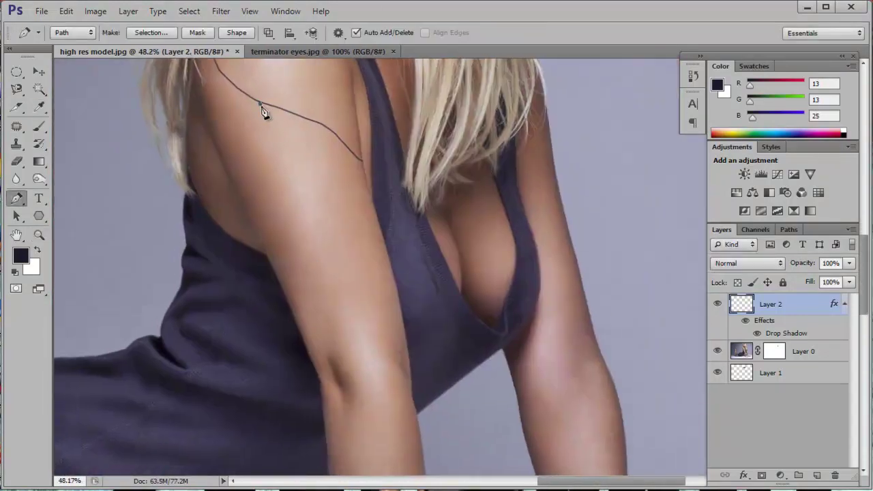
{"action": "scroll", "coordinate": [327, 194], "scroll_direction": "up", "scroll_amount": 1}
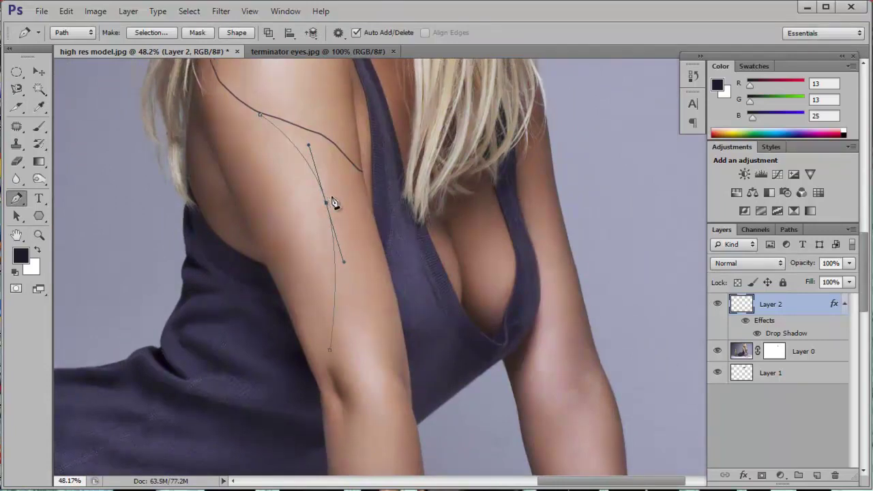
{"action": "left_click", "coordinate": [366, 129], "text": "ctrl"}
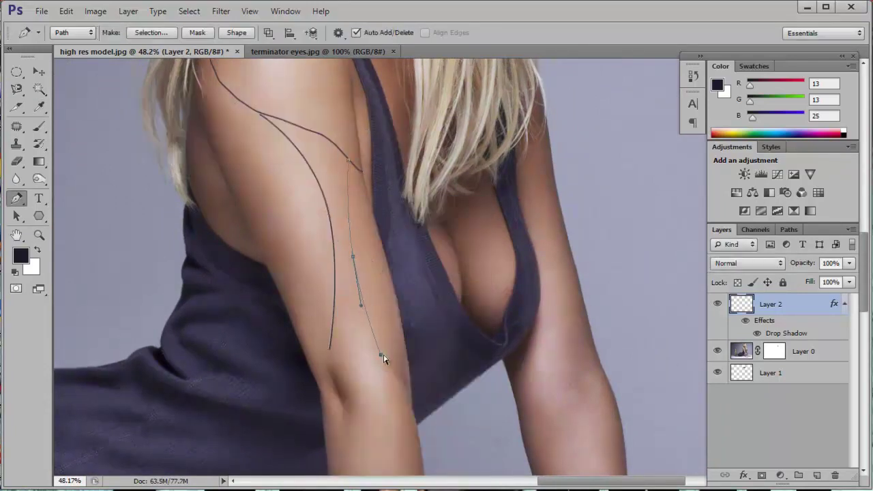
{"action": "right_click", "coordinate": [407, 372]}
{"action": "left_click", "coordinate": [432, 362]}
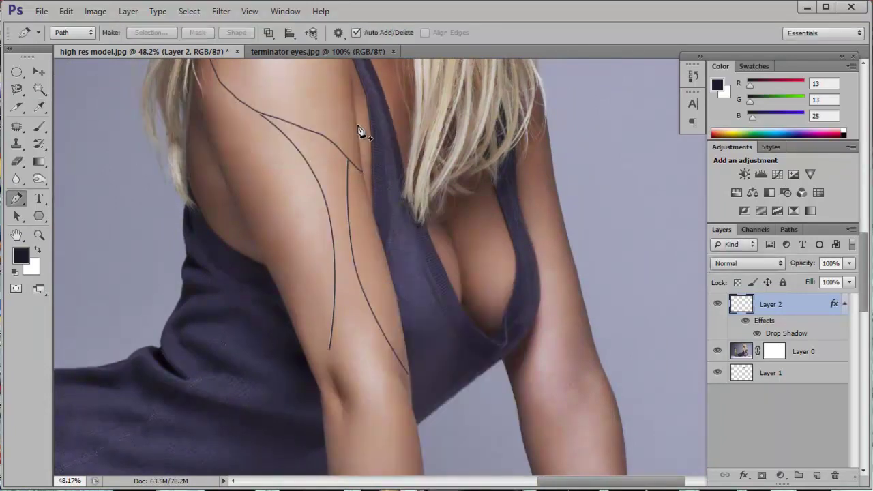
Step: Stroke a line joining the two arm lines above the elbow, then deselect the path
{"action": "key", "text": "z"}
{"action": "left_click", "coordinate": [369, 266]}
{"action": "key", "text": "p"}
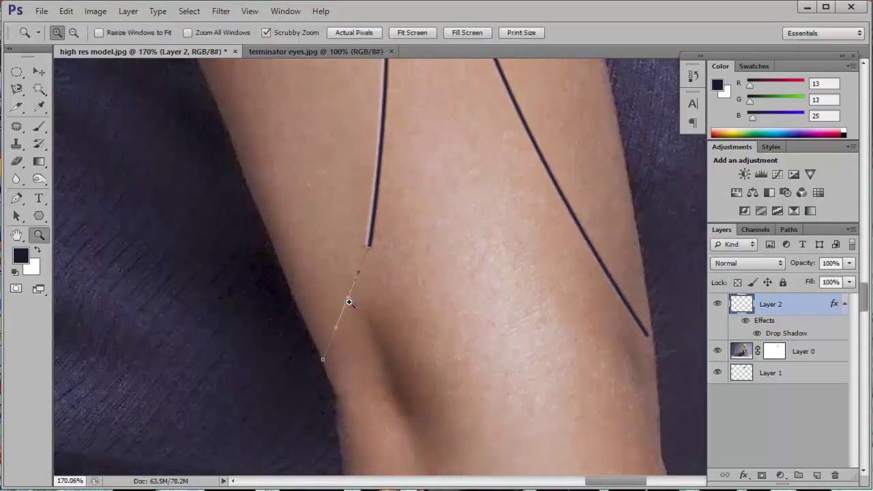
{"action": "key", "text": "p"}
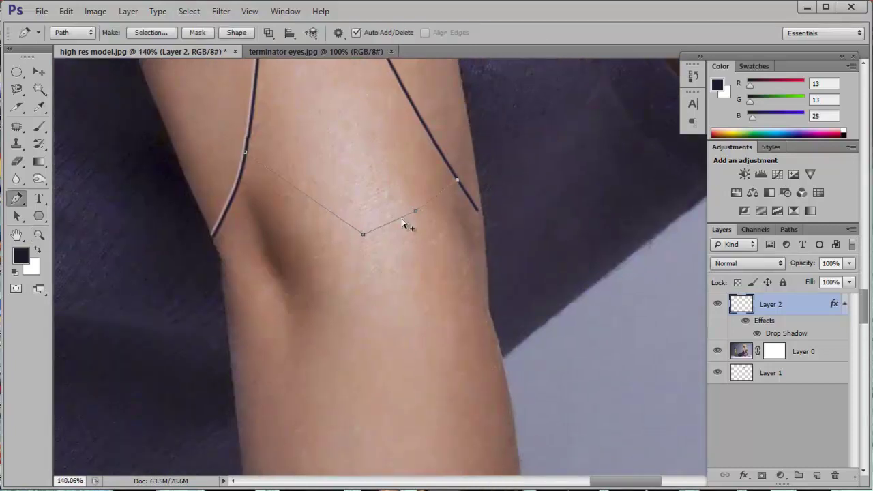
{"action": "left_click", "coordinate": [353, 125]}
{"action": "key", "text": "Return"}
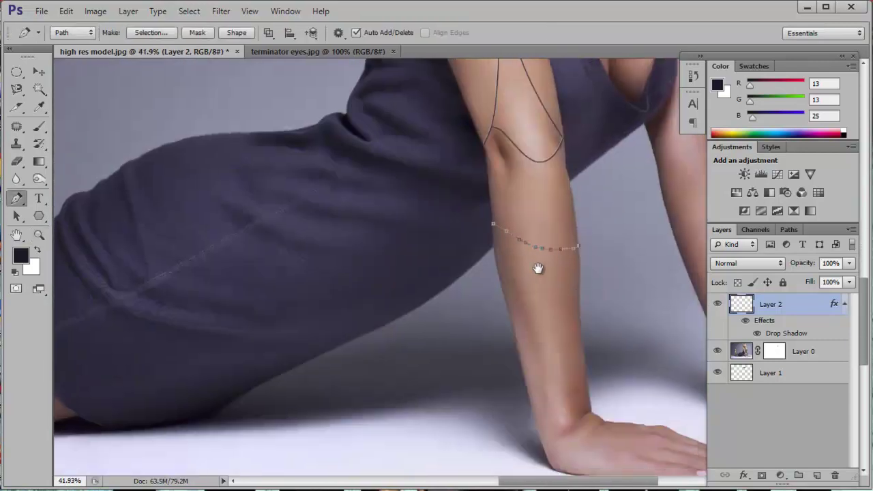
{"action": "left_click_drag", "start_coordinate": [538, 269], "coordinate": [513, 203]}
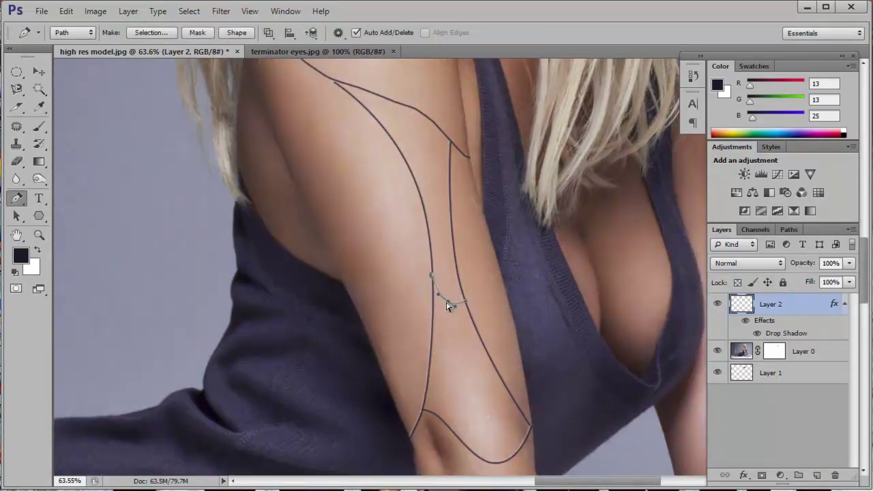
{"action": "scroll", "coordinate": [432, 156], "scroll_direction": "down", "scroll_amount": 3}
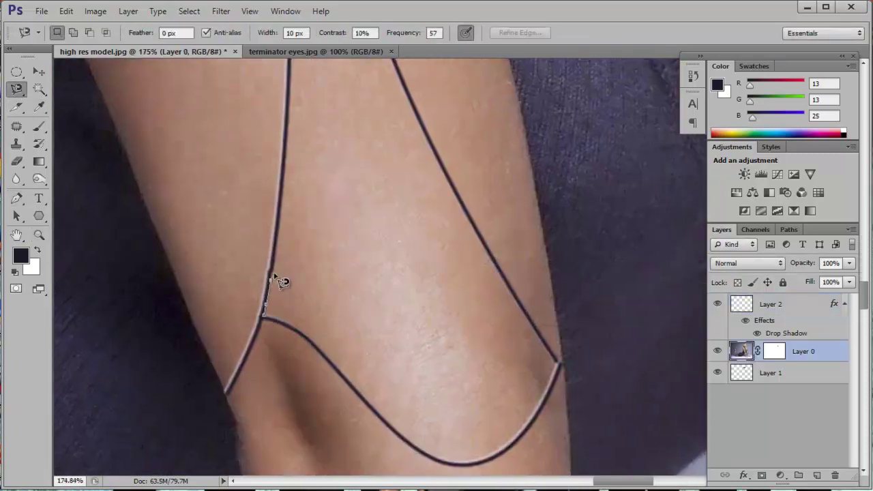
Step: Trace the upper-arm panel on Layer 0 with the Polygonal Lasso
{"action": "right_click", "coordinate": [16, 89]}
{"action": "left_click", "coordinate": [62, 101]}
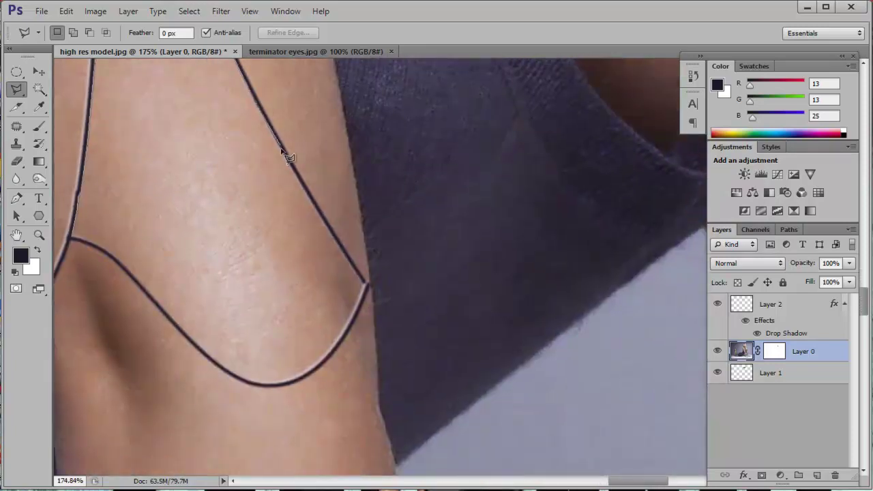
{"action": "scroll", "coordinate": [332, 228], "scroll_direction": "down", "scroll_amount": 3}
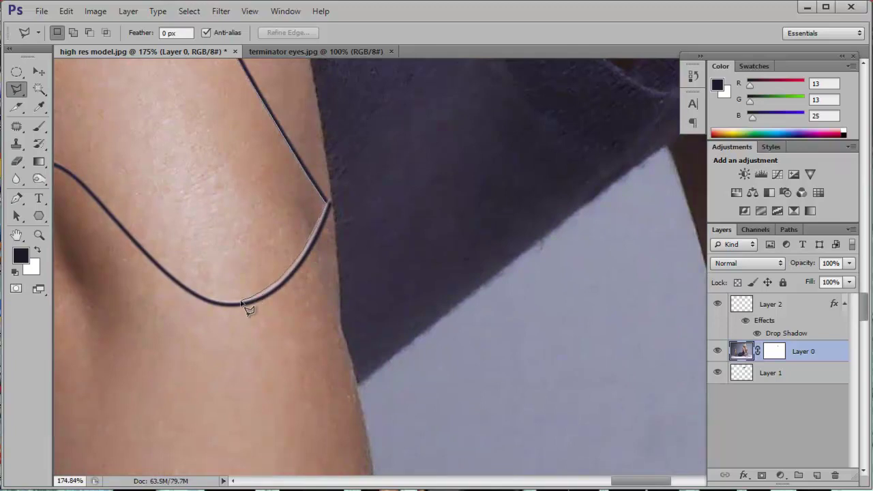
{"action": "scroll", "coordinate": [192, 293], "scroll_direction": "up", "scroll_amount": 1}
{"action": "scroll", "coordinate": [192, 294], "scroll_direction": "left", "scroll_amount": 3}
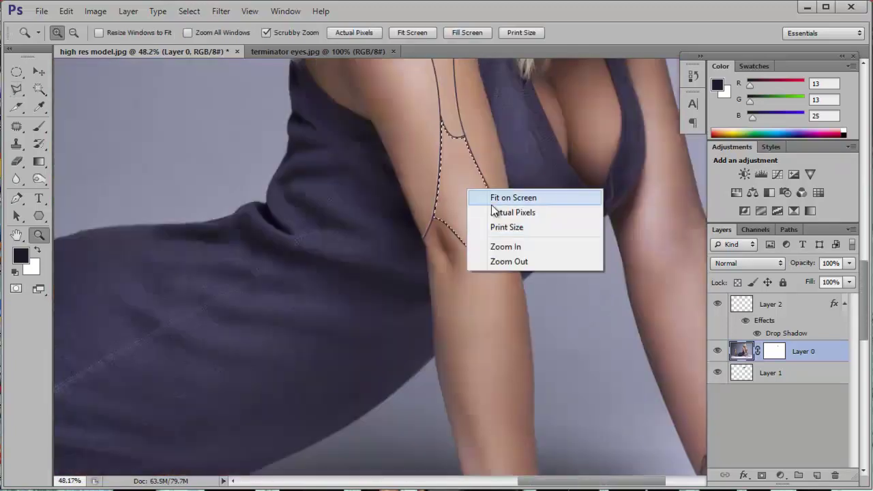
{"action": "right_click", "coordinate": [454, 195]}
Step: Copy the arm panel to a new layer, then bring motor 1.jpg into the model document
{"action": "left_click", "coordinate": [507, 321]}
{"action": "left_click", "coordinate": [41, 11]}
{"action": "left_click", "coordinate": [58, 37]}
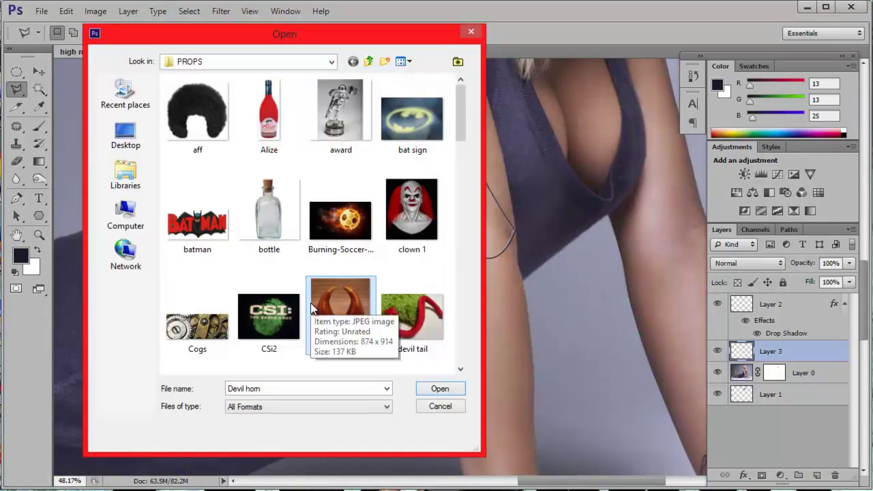
{"action": "key", "text": "m"}
{"action": "double_click", "coordinate": [263, 214]}
{"action": "left_click_drag", "start_coordinate": [431, 57], "coordinate": [478, 204]}
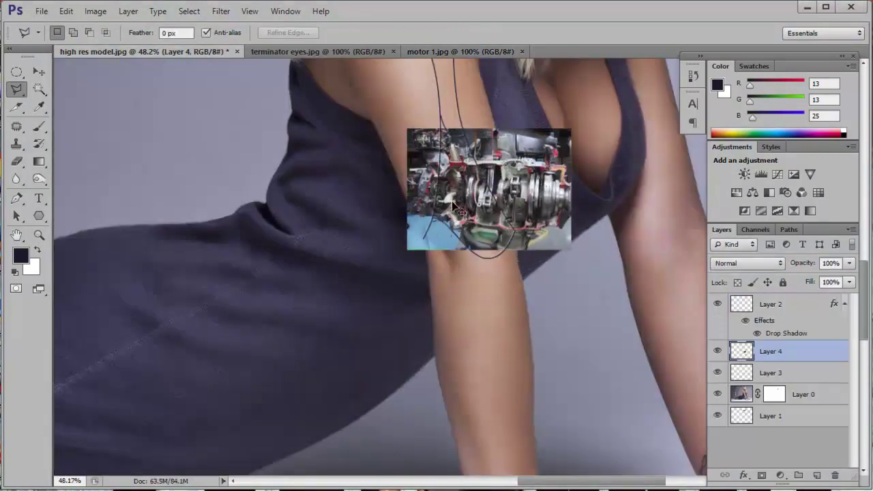
Step: Free Transform the motor image over the upper arm, scaling and tilting it to fit
{"action": "key", "text": "ctrl+t"}
{"action": "left_click_drag", "start_coordinate": [485, 241], "coordinate": [526, 230]}
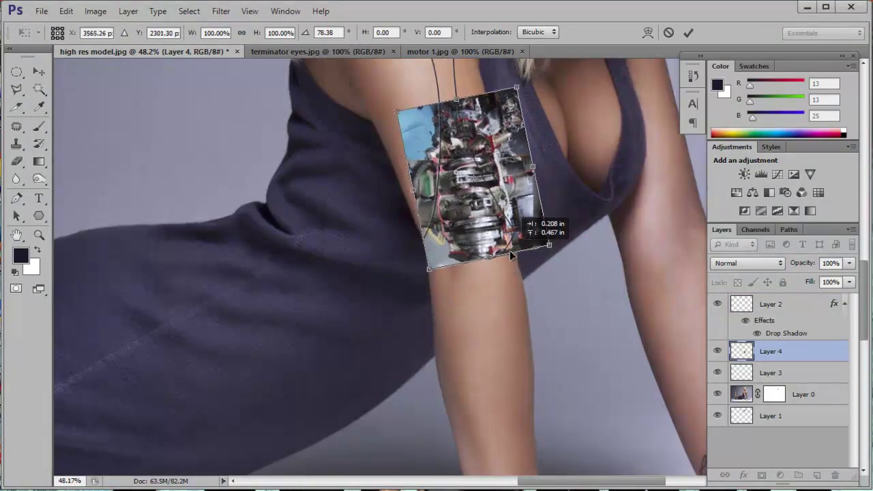
{"action": "right_click", "coordinate": [462, 141]}
{"action": "left_click", "coordinate": [493, 174]}
{"action": "left_click_drag", "start_coordinate": [494, 167], "coordinate": [545, 181]}
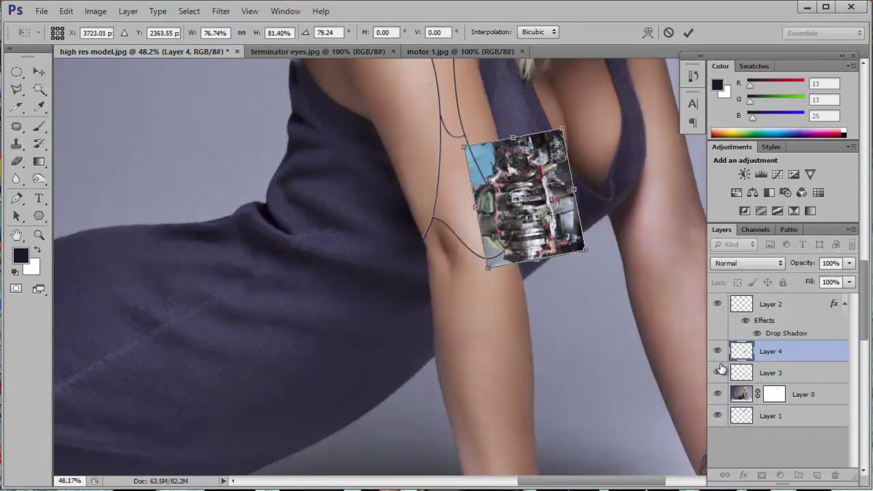
{"action": "key", "text": "Return"}
Step: Hide Layer 3, place the motor layer beneath the model, and stretch it into the cutout
{"action": "key", "text": "l"}
{"action": "left_click", "coordinate": [717, 373]}
{"action": "left_click_drag", "start_coordinate": [742, 375], "coordinate": [742, 406]}
{"action": "left_click_drag", "start_coordinate": [543, 228], "coordinate": [487, 225]}
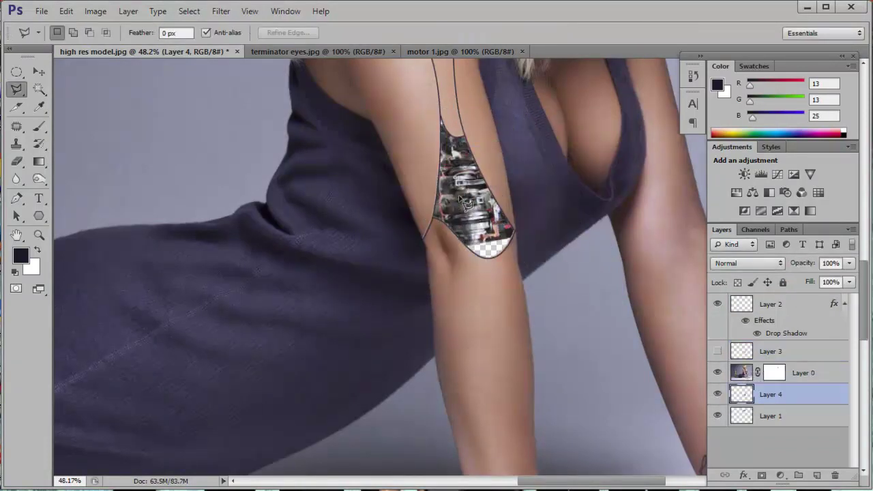
{"action": "key", "text": "ctrl+t"}
{"action": "mouse_move", "coordinate": [538, 269]}
{"action": "left_mouse_down"}
{"action": "mouse_move", "coordinate": [497, 245]}
{"action": "mouse_move", "coordinate": [466, 287]}
{"action": "left_mouse_up"}
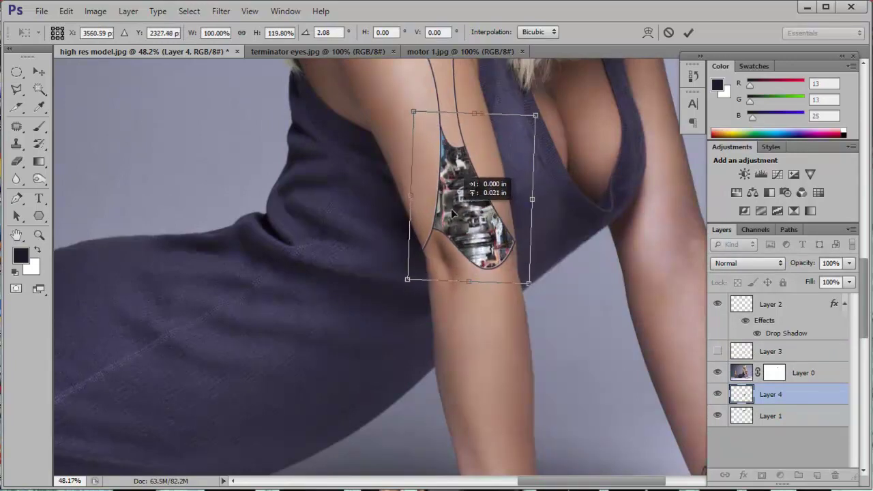
{"action": "key", "text": "Return"}
Step: Zoom in on the machinery inside the arm opening
{"action": "key", "text": "z"}
{"action": "left_click_drag", "start_coordinate": [498, 180], "coordinate": [531, 180]}
{"action": "key", "text": "l"}
{"action": "scroll", "coordinate": [522, 232], "scroll_direction": "up", "scroll_amount": 2}
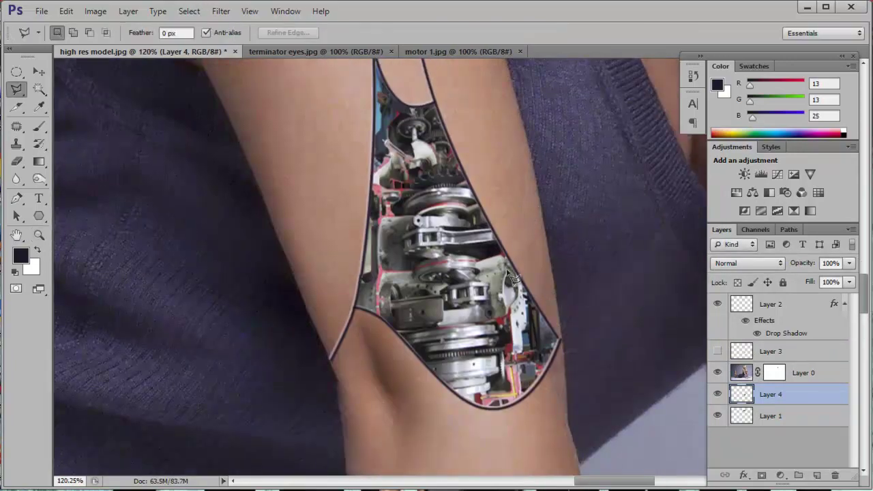
{"action": "left_click_drag", "start_coordinate": [472, 250], "coordinate": [409, 251]}
{"action": "left_click_drag", "start_coordinate": [561, 302], "coordinate": [614, 302]}
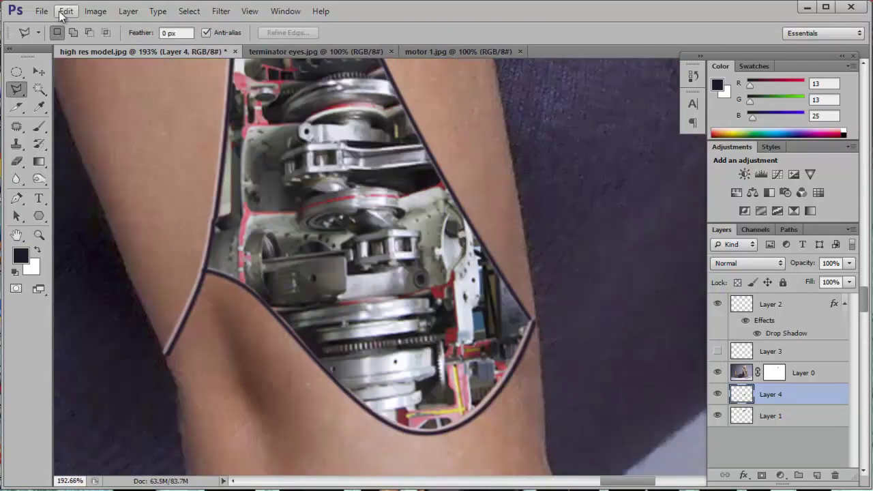
Step: Open wires2.jpg and drag it into the model document
{"action": "left_click", "coordinate": [42, 11]}
{"action": "left_click", "coordinate": [55, 41]}
{"action": "left_click", "coordinate": [239, 62]}
{"action": "left_click", "coordinate": [321, 388]}
{"action": "type", "text": "wi"}
{"action": "left_click", "coordinate": [260, 409]}
{"action": "left_click", "coordinate": [440, 389]}
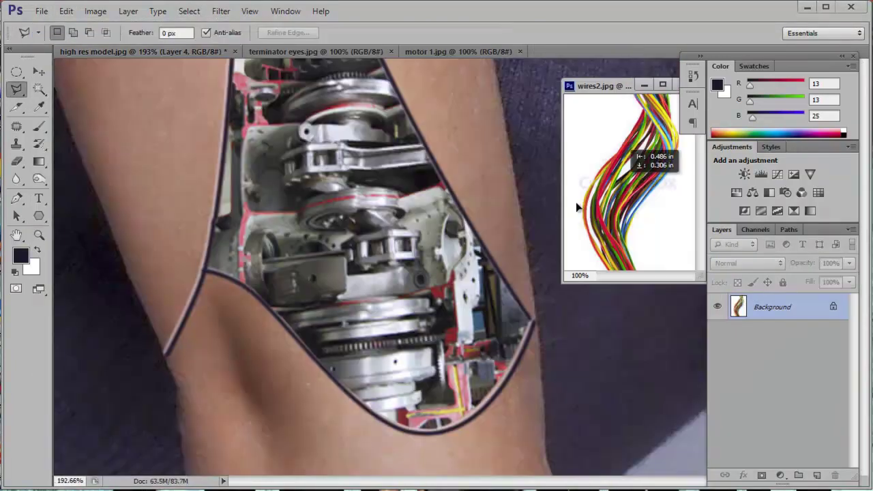
{"action": "left_click_drag", "start_coordinate": [388, 194], "coordinate": [415, 230]}
Step: Place the wires at the bottom of the arm opening and delete their white background
{"action": "key", "text": "ctrl+t"}
{"action": "left_click_drag", "start_coordinate": [468, 204], "coordinate": [491, 413]}
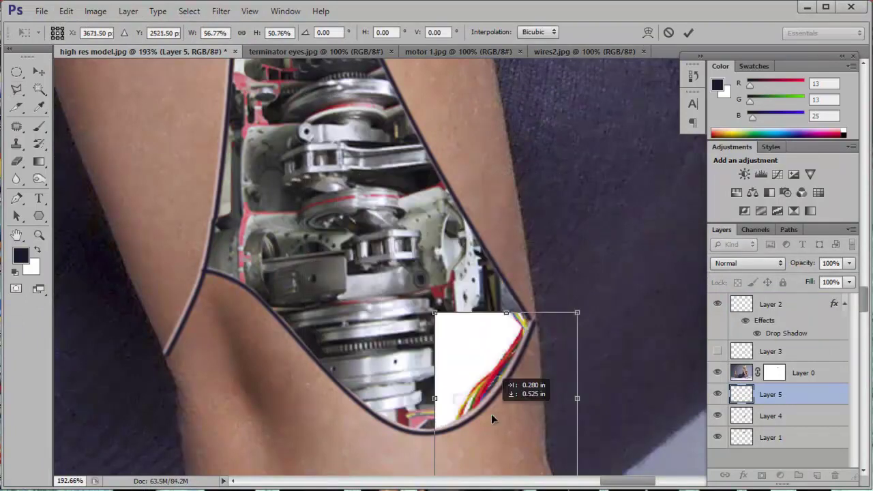
{"action": "key", "text": "Return"}
{"action": "key", "text": "w"}
{"action": "left_click", "coordinate": [412, 227]}
{"action": "key", "text": "Delete"}
{"action": "left_click", "coordinate": [455, 266]}
{"action": "key", "text": "Delete"}
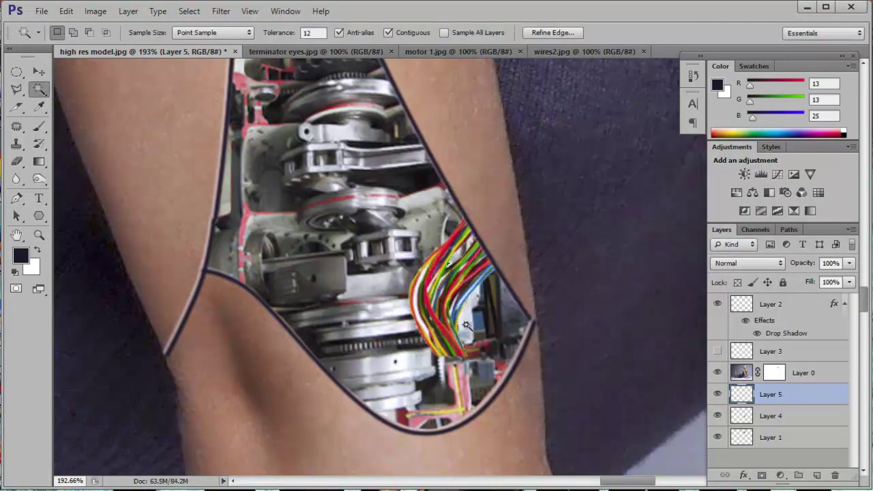
Step: Move and rotate the wires to follow the arm opening
{"action": "left_click_drag", "start_coordinate": [465, 324], "coordinate": [513, 378]}
{"action": "key", "text": "ctrl+t"}
{"action": "left_click_drag", "start_coordinate": [546, 354], "coordinate": [495, 359]}
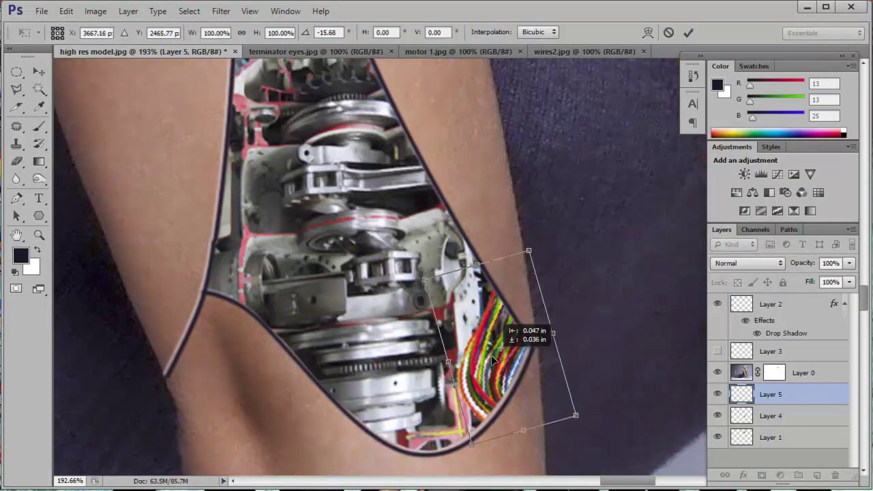
{"action": "key", "text": "Return"}
Step: Merge the wires layer down into the motor layer, Layer 4
{"action": "scroll", "coordinate": [495, 359], "scroll_direction": "down", "scroll_amount": 8}
{"action": "scroll", "coordinate": [495, 359], "scroll_direction": "up", "scroll_amount": 4}
{"action": "scroll", "coordinate": [494, 360], "scroll_direction": "down", "scroll_amount": 2}
{"action": "scroll", "coordinate": [495, 359], "scroll_direction": "up", "scroll_amount": 1}
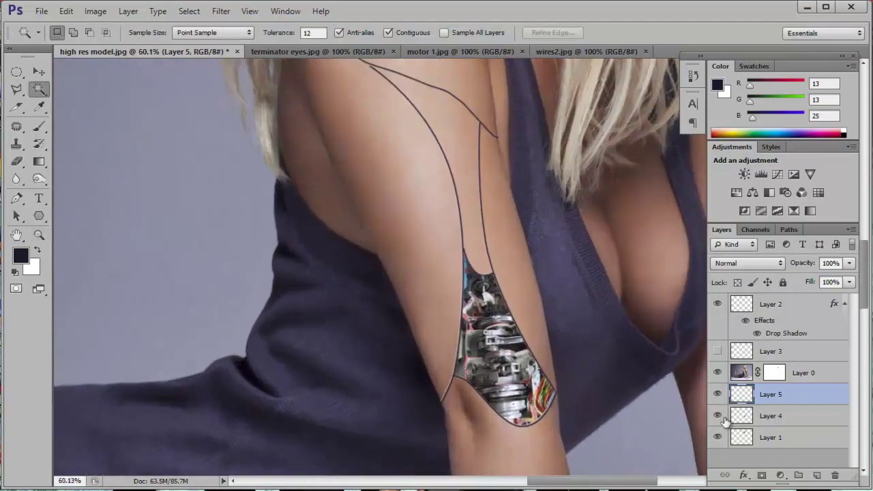
{"action": "right_click", "coordinate": [770, 396]}
{"action": "left_click", "coordinate": [794, 415]}
Step: Boost the machinery's contrast with Levels, deepening shadows and midtones and brightening highlights
{"action": "left_click", "coordinate": [96, 11]}
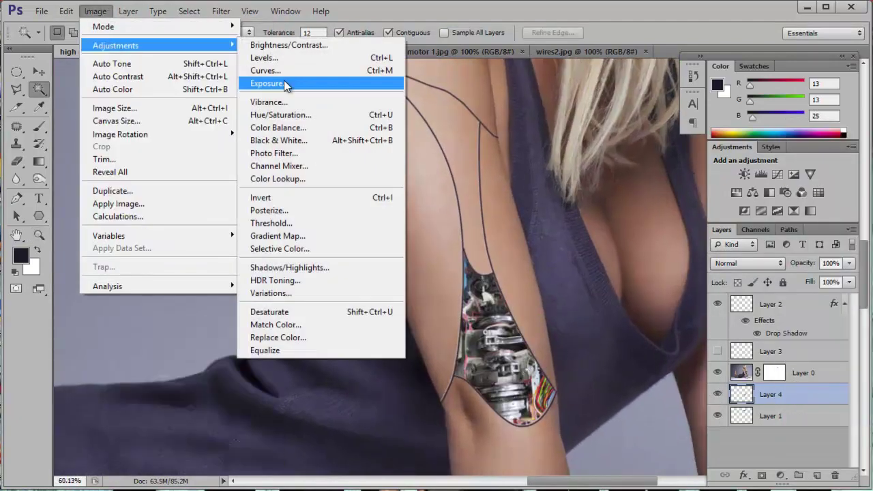
{"action": "left_click", "coordinate": [284, 73]}
{"action": "left_click_drag", "start_coordinate": [66, 202], "coordinate": [80, 201]}
{"action": "left_click_drag", "start_coordinate": [151, 201], "coordinate": [158, 202]}
{"action": "left_click_drag", "start_coordinate": [237, 202], "coordinate": [212, 202]}
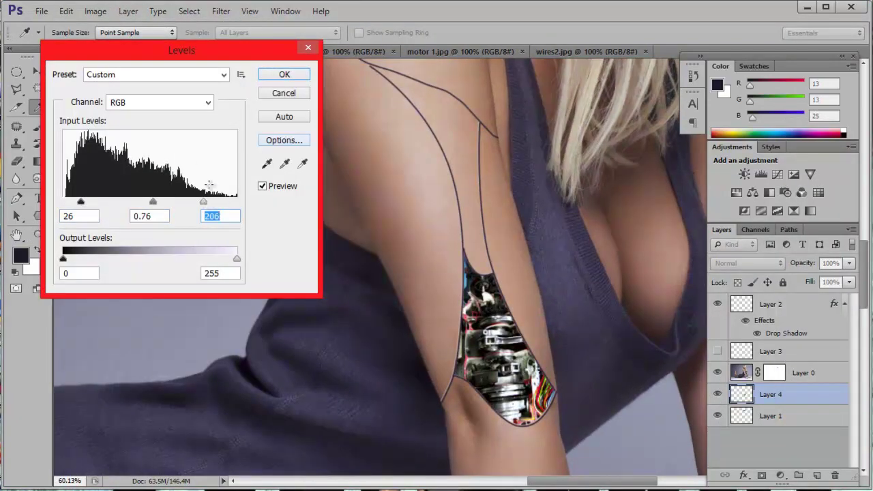
{"action": "left_click", "coordinate": [284, 74]}
{"action": "scroll", "coordinate": [409, 183], "scroll_direction": "down", "scroll_amount": 3}
{"action": "scroll", "coordinate": [409, 183], "scroll_direction": "up", "scroll_amount": 3}
{"action": "scroll", "coordinate": [409, 183], "scroll_direction": "up", "scroll_amount": 3}
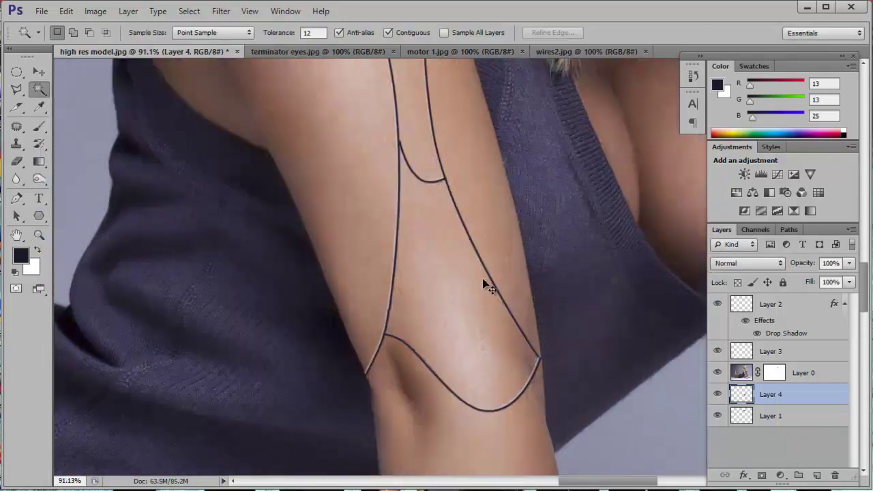
Step: Move Layer 3 above Layer 2, then rotate and reposition the skin flaps around the arm
{"action": "key", "text": "l"}
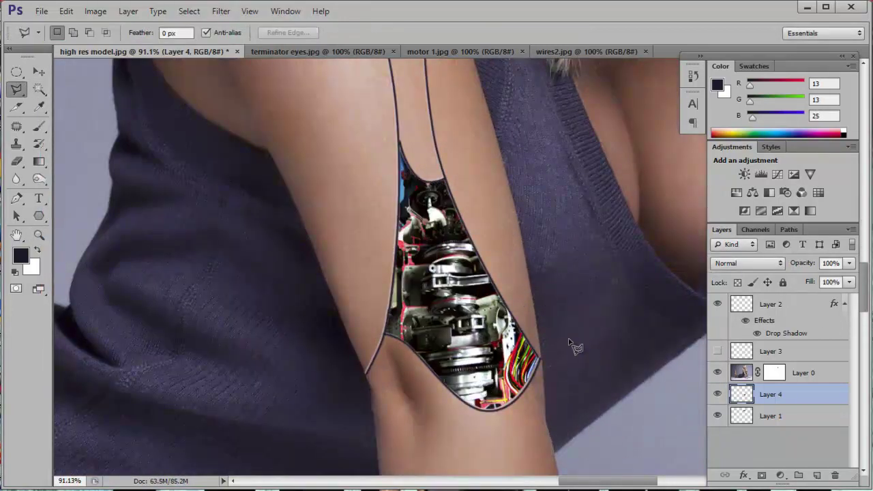
{"action": "left_click", "coordinate": [725, 353]}
{"action": "left_click_drag", "start_coordinate": [725, 362], "coordinate": [750, 300]}
{"action": "key", "text": "ctrl+t"}
{"action": "right_click", "coordinate": [458, 308]}
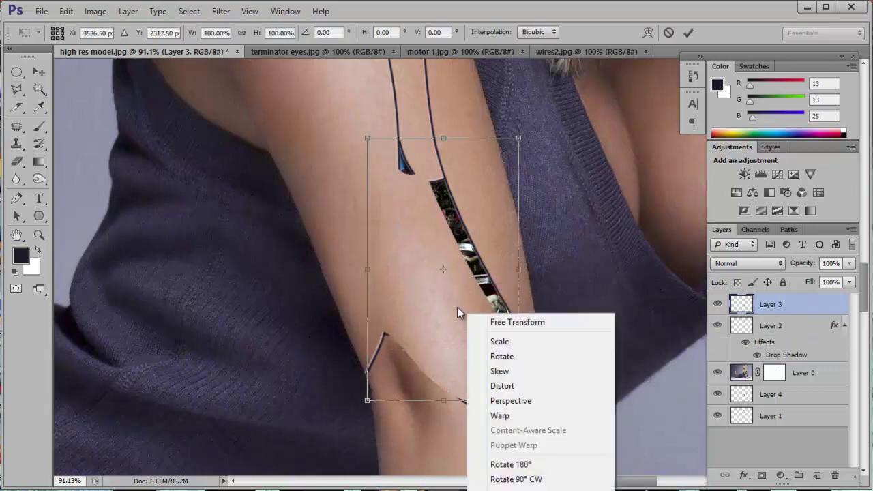
{"action": "left_click", "coordinate": [497, 357]}
{"action": "mouse_move", "coordinate": [454, 313]}
{"action": "left_mouse_down"}
{"action": "mouse_move", "coordinate": [493, 299]}
{"action": "mouse_move", "coordinate": [472, 272]}
{"action": "mouse_move", "coordinate": [476, 292]}
{"action": "mouse_move", "coordinate": [487, 273]}
{"action": "mouse_move", "coordinate": [498, 289]}
{"action": "left_mouse_up"}
{"action": "key", "text": "Return"}
{"action": "scroll", "coordinate": [478, 273], "scroll_direction": "down", "scroll_amount": 3}
{"action": "key", "text": "ctrl+t"}
{"action": "key", "text": "Return"}
Step: Add a Drop Shadow to Layer 3 with an adjusted angle, then fit the image in view
{"action": "double_click", "coordinate": [742, 308]}
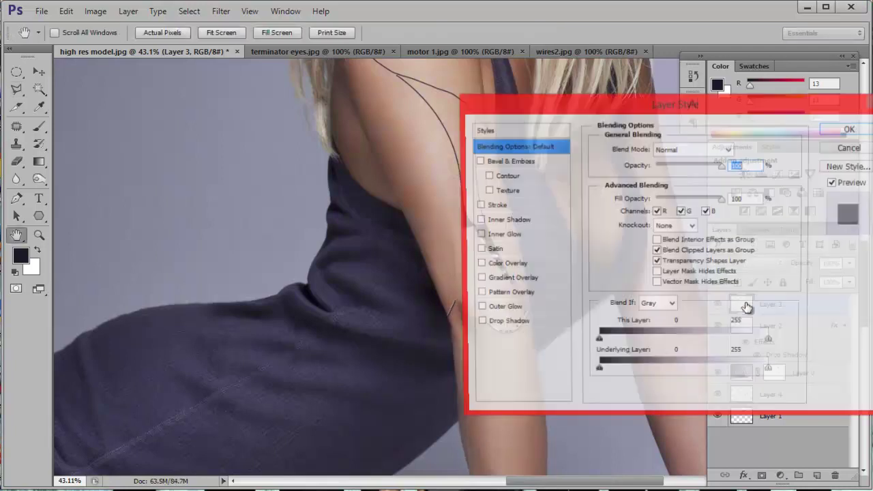
{"action": "left_click_drag", "start_coordinate": [791, 174], "coordinate": [791, 177]}
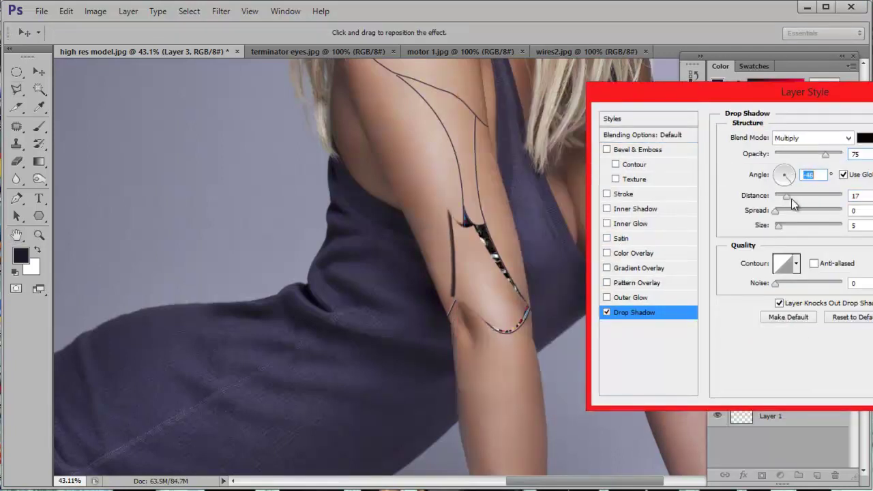
{"action": "left_click_drag", "start_coordinate": [750, 91], "coordinate": [691, 92]}
{"action": "left_click", "coordinate": [835, 119]}
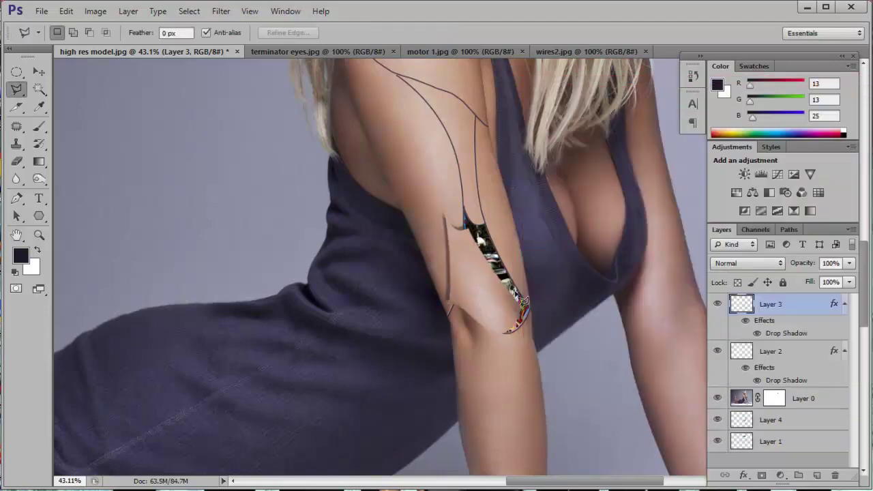
{"action": "scroll", "coordinate": [547, 250], "scroll_direction": "up", "scroll_amount": 2}
{"action": "key", "text": "ctrl+0"}
{"action": "scroll", "coordinate": [546, 300], "scroll_direction": "up", "scroll_amount": 5}
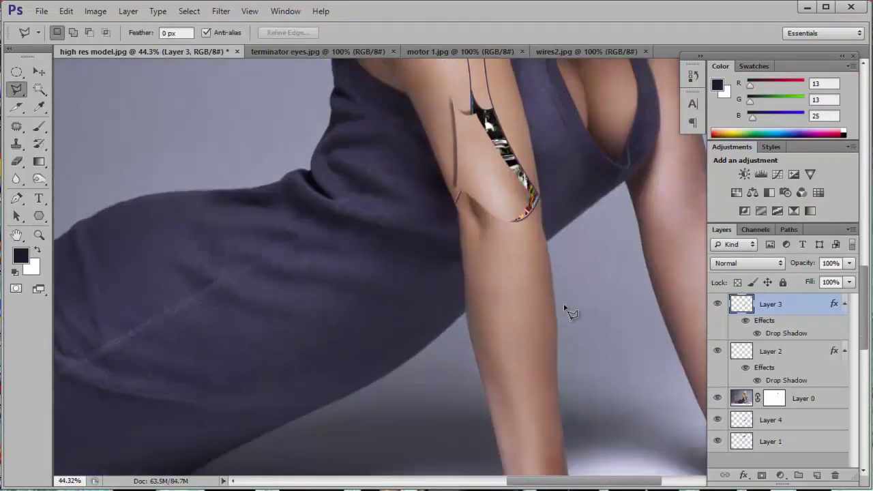
{"action": "scroll", "coordinate": [565, 312], "scroll_direction": "up", "scroll_amount": 3}
{"action": "scroll", "coordinate": [532, 259], "scroll_direction": "down", "scroll_amount": 3}
{"action": "scroll", "coordinate": [506, 205], "scroll_direction": "up", "scroll_amount": 3}
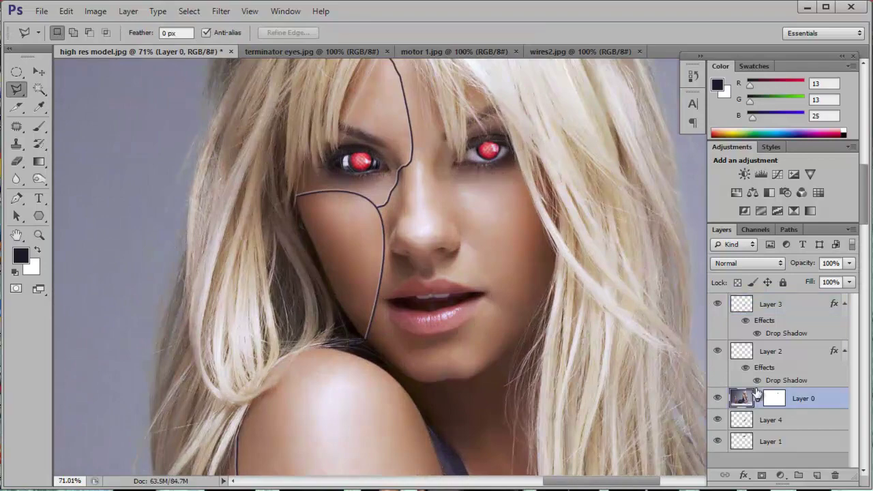
Step: Lower Layer 0's opacity, target its mask, and brush out the face between the eyes
{"action": "left_click", "coordinate": [849, 263]}
{"action": "mouse_move", "coordinate": [850, 278]}
{"action": "left_mouse_down"}
{"action": "mouse_move", "coordinate": [802, 284]}
{"action": "mouse_move", "coordinate": [844, 279]}
{"action": "left_mouse_up"}
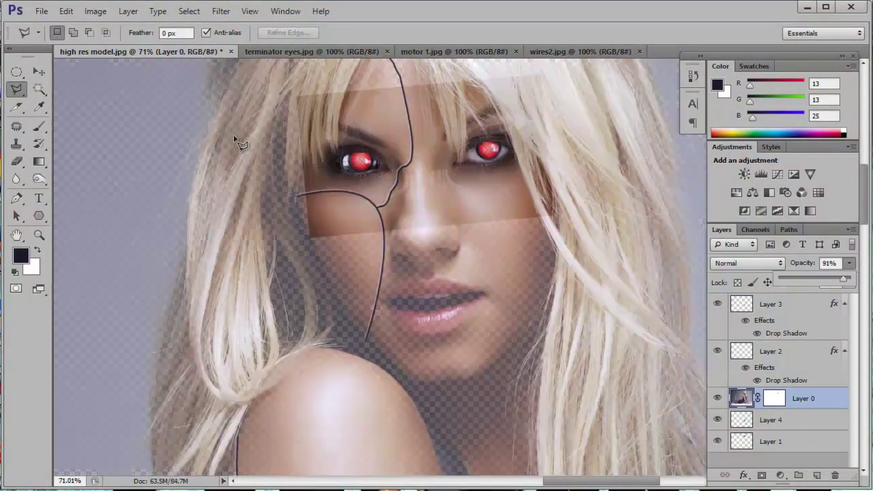
{"action": "key", "text": "ctrl+backslash"}
{"action": "key", "text": "b"}
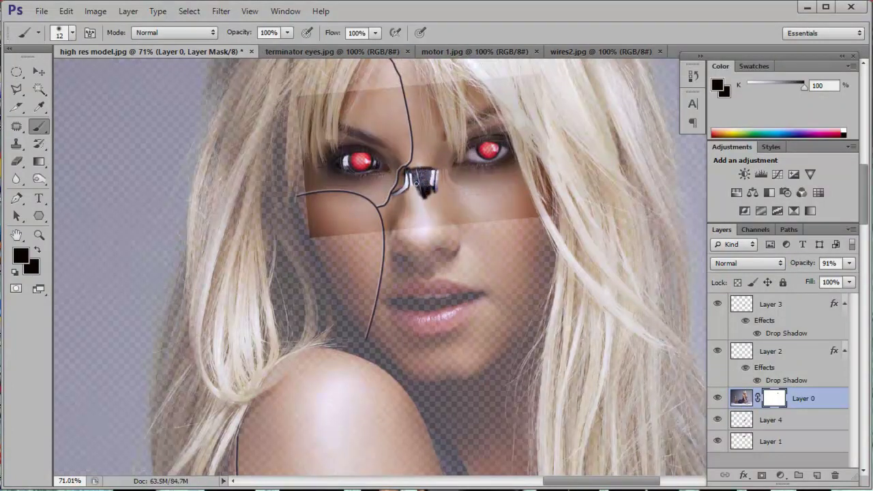
{"action": "left_click_drag", "start_coordinate": [805, 87], "coordinate": [751, 87]}
{"action": "key", "text": "bracketright"}
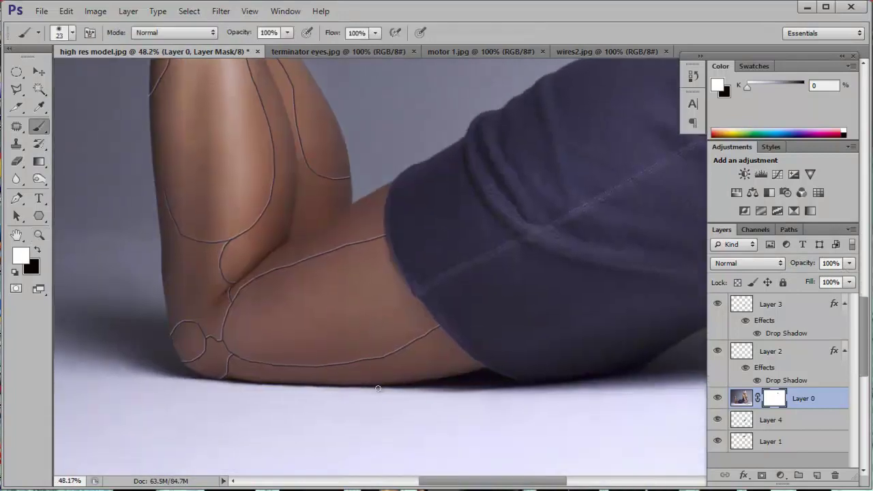
Step: Begin a Polygonal Lasso selection along the panel line running down the leg's edge
{"action": "scroll", "coordinate": [416, 328], "scroll_direction": "up", "scroll_amount": 3}
{"action": "scroll", "coordinate": [409, 306], "scroll_direction": "down", "scroll_amount": 2}
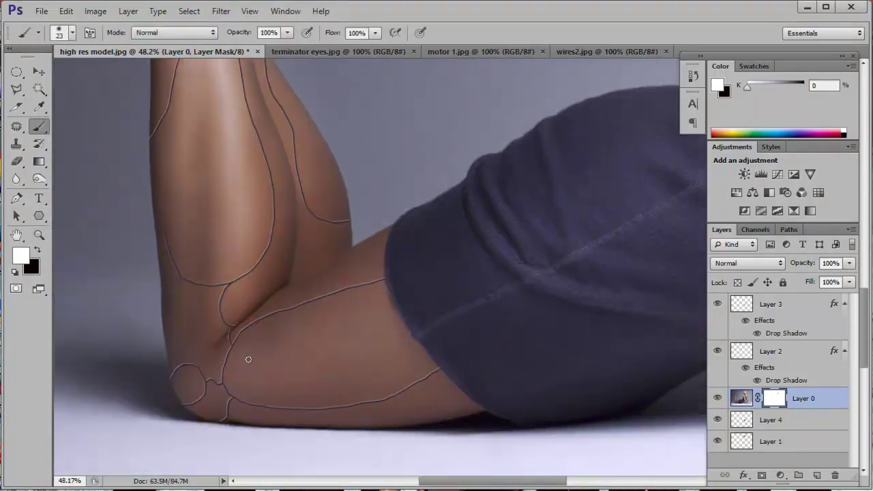
{"action": "scroll", "coordinate": [248, 360], "scroll_direction": "up", "scroll_amount": 2}
{"action": "key", "text": "l"}
{"action": "key", "text": "x"}
{"action": "scroll", "coordinate": [198, 368], "scroll_direction": "up", "scroll_amount": 4}
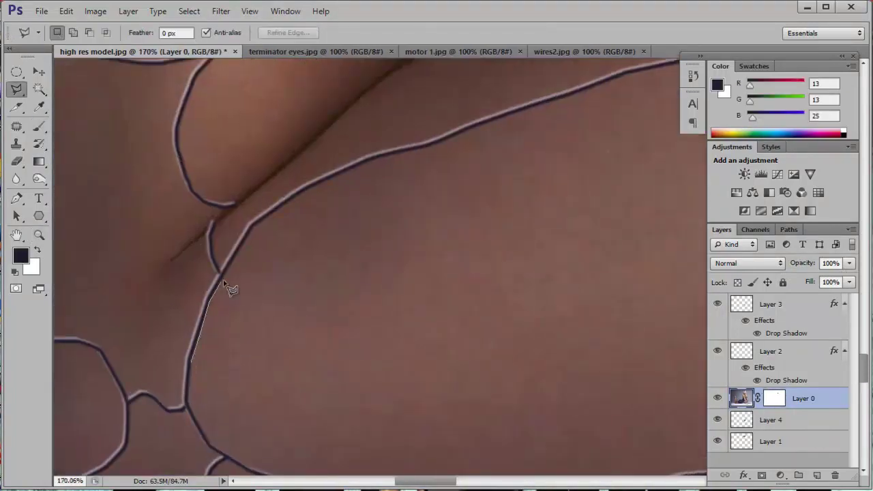
{"action": "scroll", "coordinate": [273, 256], "scroll_direction": "down", "scroll_amount": 5}
{"action": "scroll", "coordinate": [178, 276], "scroll_direction": "up", "scroll_amount": 4}
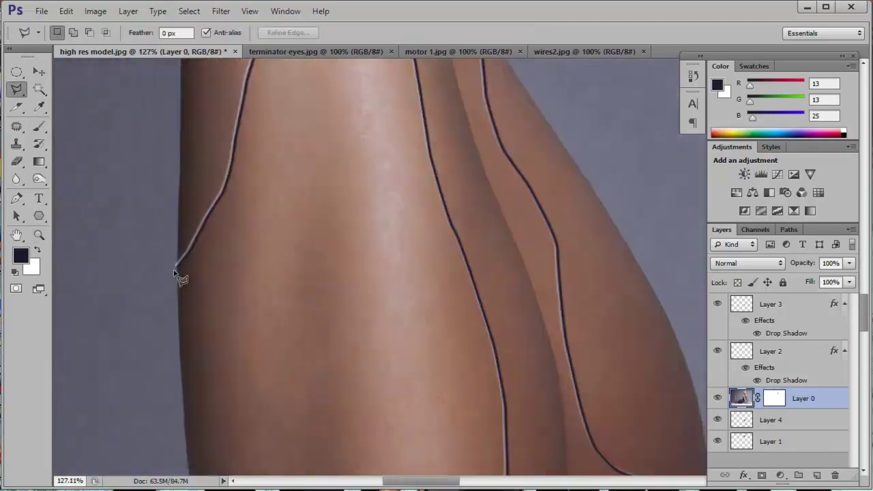
{"action": "scroll", "coordinate": [182, 267], "scroll_direction": "up", "scroll_amount": 4}
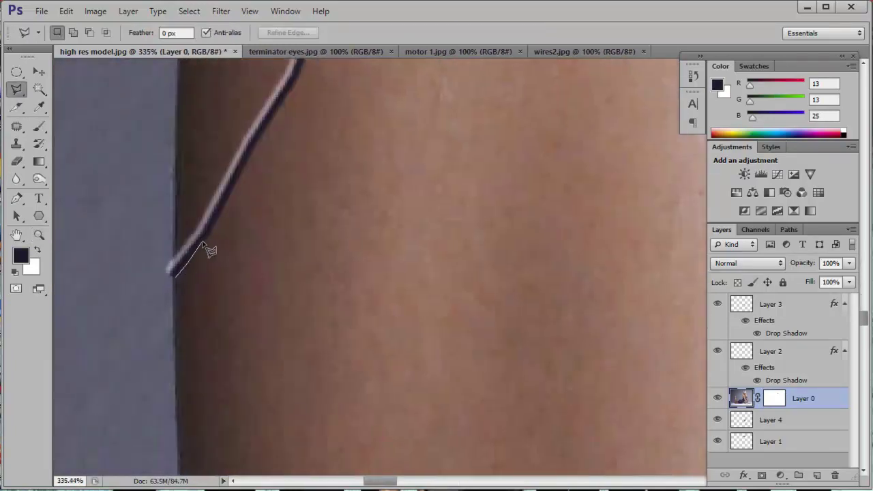
{"action": "left_click_drag", "start_coordinate": [237, 185], "coordinate": [176, 339]}
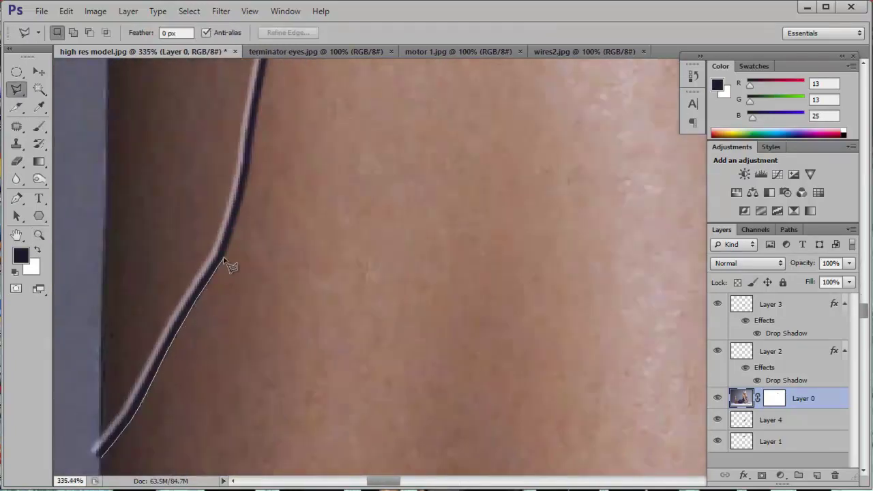
{"action": "left_click_drag", "start_coordinate": [228, 265], "coordinate": [225, 347]}
{"action": "left_click_drag", "start_coordinate": [231, 305], "coordinate": [221, 339]}
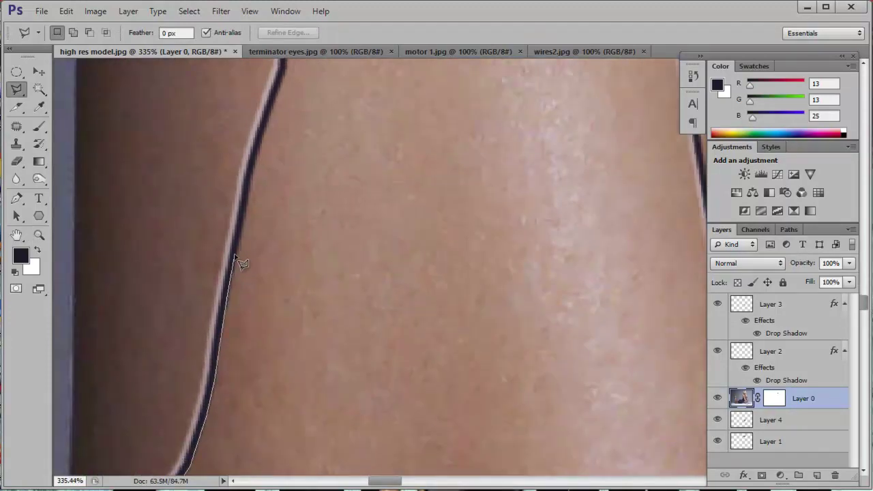
{"action": "mouse_move", "coordinate": [246, 191]}
{"action": "left_mouse_down"}
{"action": "mouse_move", "coordinate": [216, 225]}
{"action": "mouse_move", "coordinate": [211, 325]}
{"action": "mouse_move", "coordinate": [209, 312]}
{"action": "mouse_move", "coordinate": [190, 360]}
{"action": "left_mouse_up"}
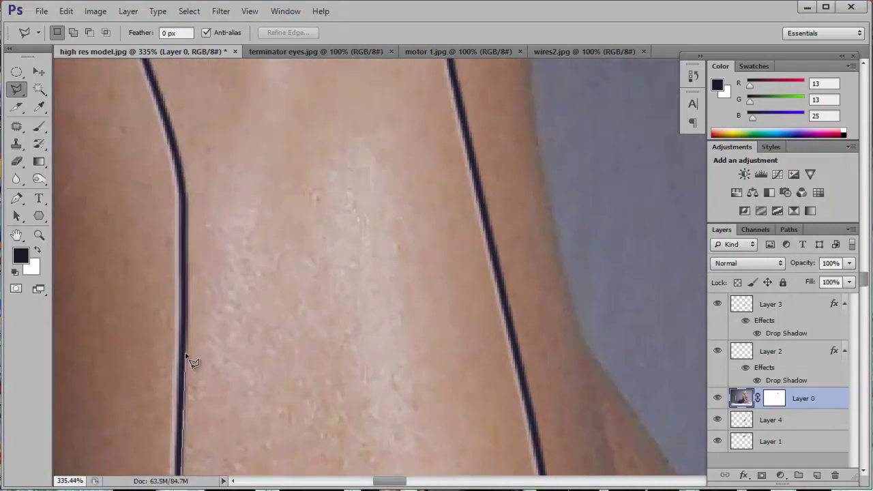
{"action": "mouse_move", "coordinate": [187, 279]}
{"action": "left_mouse_down"}
{"action": "mouse_move", "coordinate": [187, 331]}
{"action": "mouse_move", "coordinate": [174, 356]}
{"action": "left_mouse_up"}
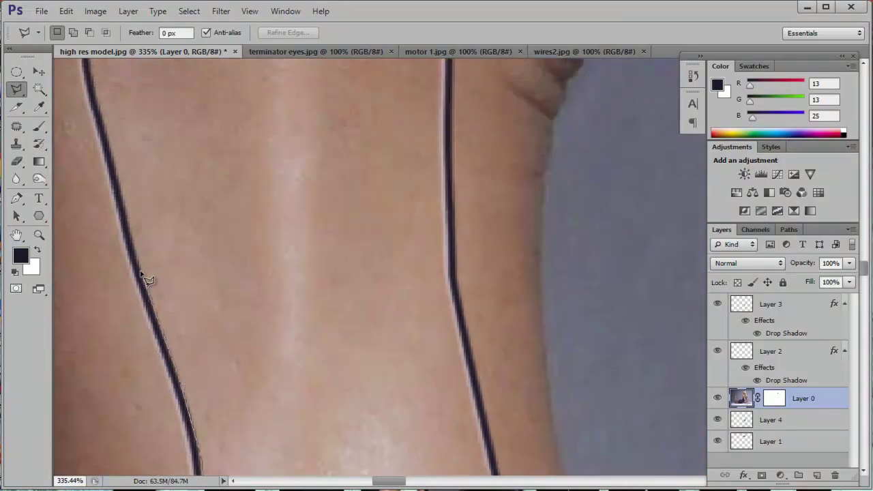
{"action": "mouse_move", "coordinate": [147, 280]}
{"action": "left_mouse_down"}
{"action": "mouse_move", "coordinate": [150, 347]}
{"action": "mouse_move", "coordinate": [142, 343]}
{"action": "left_mouse_up"}
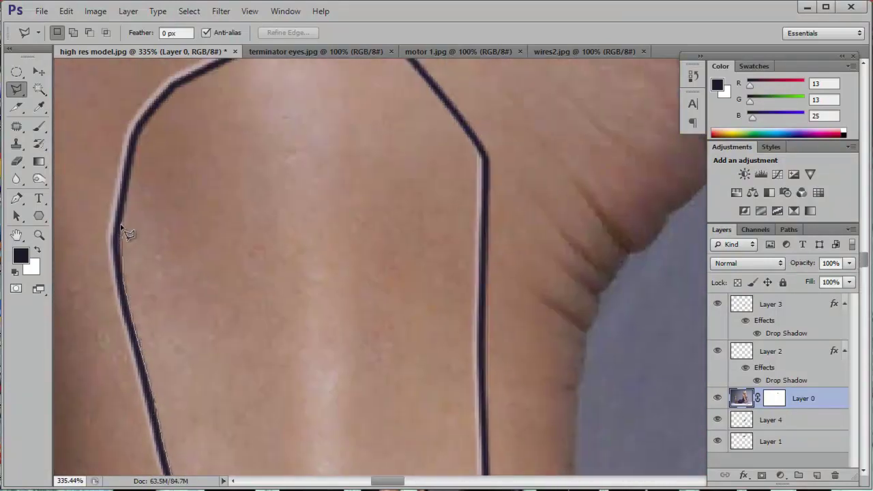
Step: Continue the outline around the panel's rounded top edge and the leg's diagonal edge
{"action": "scroll", "coordinate": [127, 249], "scroll_direction": "up", "scroll_amount": 3}
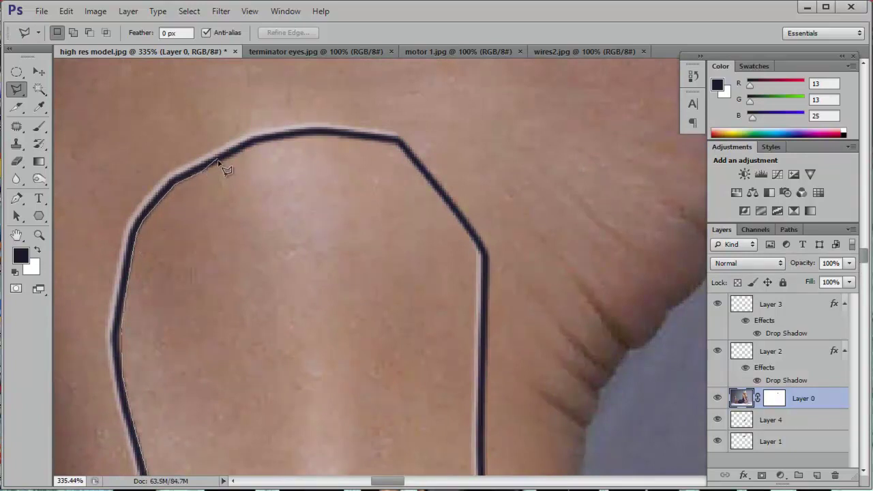
{"action": "left_click_drag", "start_coordinate": [373, 149], "coordinate": [317, 99]}
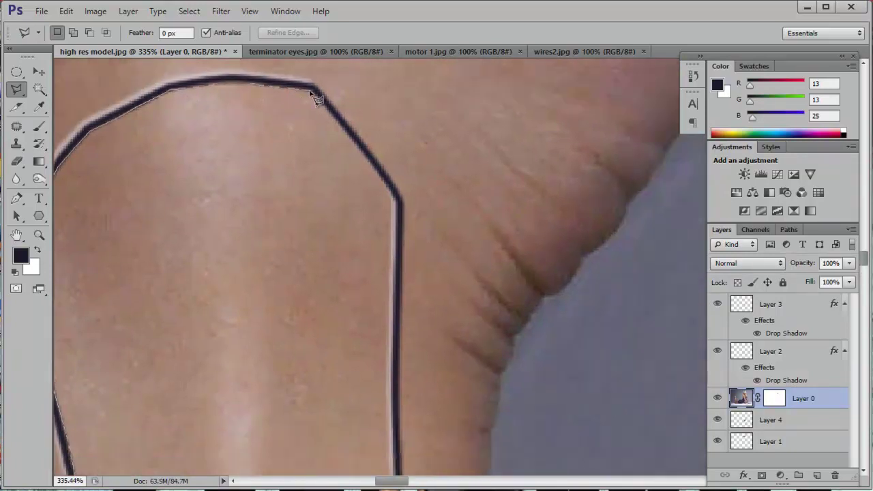
{"action": "mouse_move", "coordinate": [391, 206]}
{"action": "left_mouse_down"}
{"action": "mouse_move", "coordinate": [263, 102]}
{"action": "mouse_move", "coordinate": [228, 103]}
{"action": "left_mouse_up"}
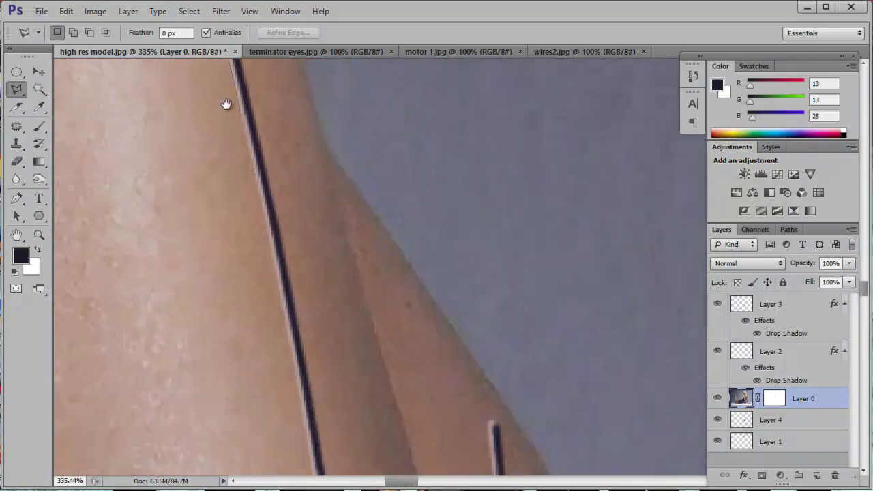
{"action": "left_click_drag", "start_coordinate": [268, 228], "coordinate": [228, 102]}
{"action": "scroll", "coordinate": [236, 171], "scroll_direction": "down", "scroll_amount": 2}
{"action": "scroll", "coordinate": [235, 172], "scroll_direction": "down", "scroll_amount": 2}
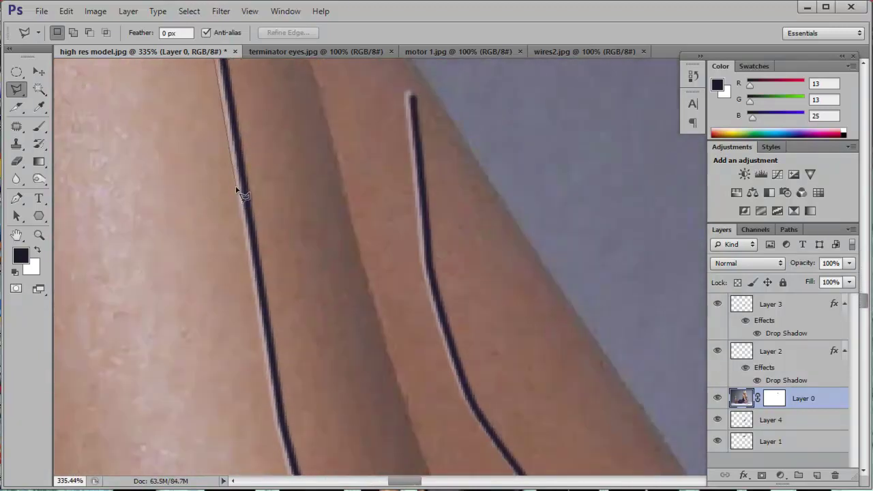
{"action": "scroll", "coordinate": [229, 176], "scroll_direction": "down", "scroll_amount": 2}
{"action": "left_click_drag", "start_coordinate": [232, 265], "coordinate": [201, 203]}
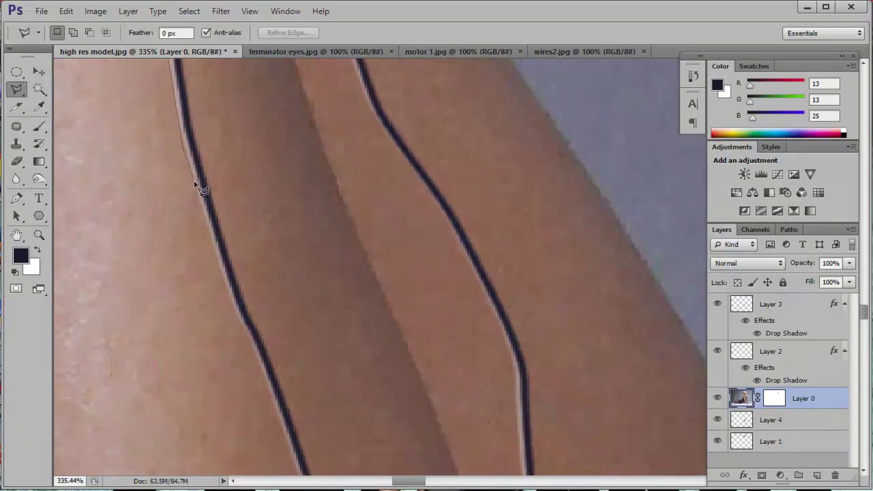
Step: Pan down and across the leg to keep following the panel lines while tracing
{"action": "scroll", "coordinate": [201, 191], "scroll_direction": "down", "scroll_amount": 3}
{"action": "scroll", "coordinate": [225, 85], "scroll_direction": "down", "scroll_amount": 2}
{"action": "scroll", "coordinate": [238, 136], "scroll_direction": "down", "scroll_amount": 3}
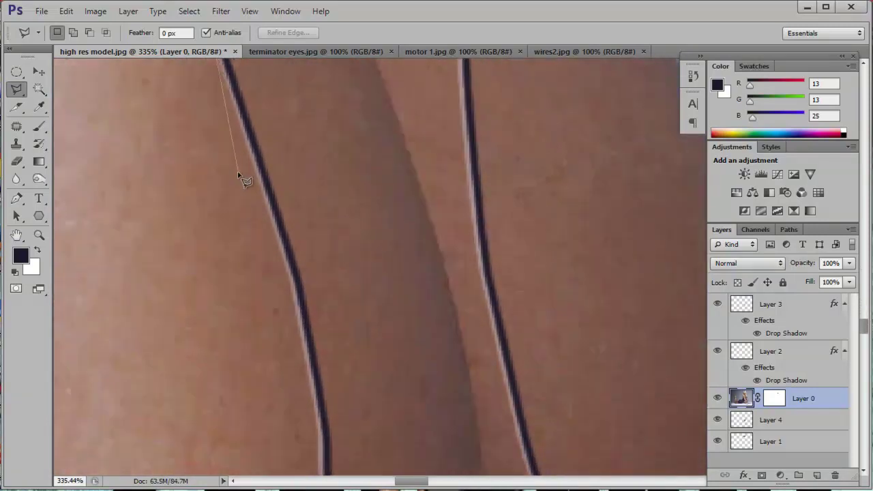
{"action": "scroll", "coordinate": [264, 123], "scroll_direction": "down", "scroll_amount": 3}
{"action": "scroll", "coordinate": [292, 122], "scroll_direction": "down", "scroll_amount": 2}
{"action": "scroll", "coordinate": [302, 69], "scroll_direction": "down", "scroll_amount": 2}
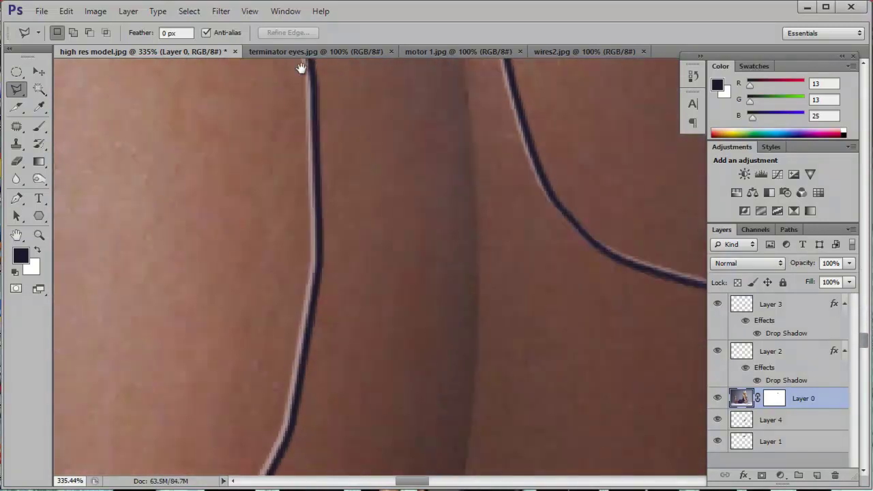
{"action": "scroll", "coordinate": [312, 160], "scroll_direction": "down", "scroll_amount": 2}
{"action": "scroll", "coordinate": [328, 62], "scroll_direction": "down", "scroll_amount": 2}
{"action": "scroll", "coordinate": [328, 63], "scroll_direction": "down", "scroll_amount": 2}
{"action": "scroll", "coordinate": [318, 170], "scroll_direction": "down", "scroll_amount": 2}
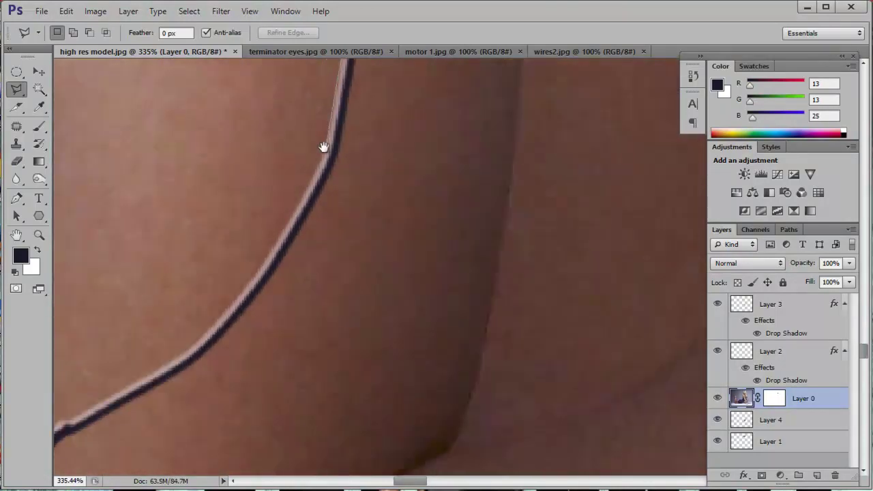
{"action": "scroll", "coordinate": [324, 146], "scroll_direction": "down", "scroll_amount": 2}
{"action": "scroll", "coordinate": [337, 127], "scroll_direction": "down", "scroll_amount": 2}
{"action": "scroll", "coordinate": [337, 132], "scroll_direction": "down", "scroll_amount": 2}
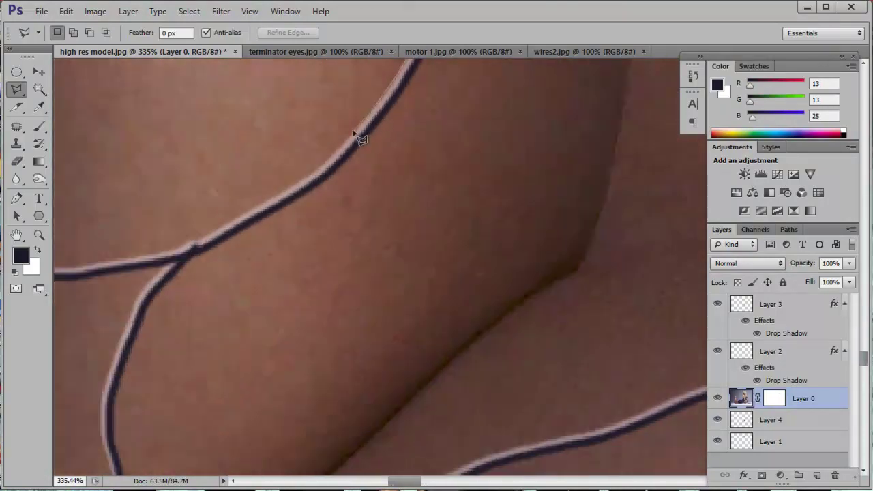
{"action": "scroll", "coordinate": [403, 96], "scroll_direction": "down", "scroll_amount": 2}
{"action": "scroll", "coordinate": [389, 109], "scroll_direction": "down", "scroll_amount": 2}
{"action": "scroll", "coordinate": [402, 106], "scroll_direction": "left", "scroll_amount": 2}
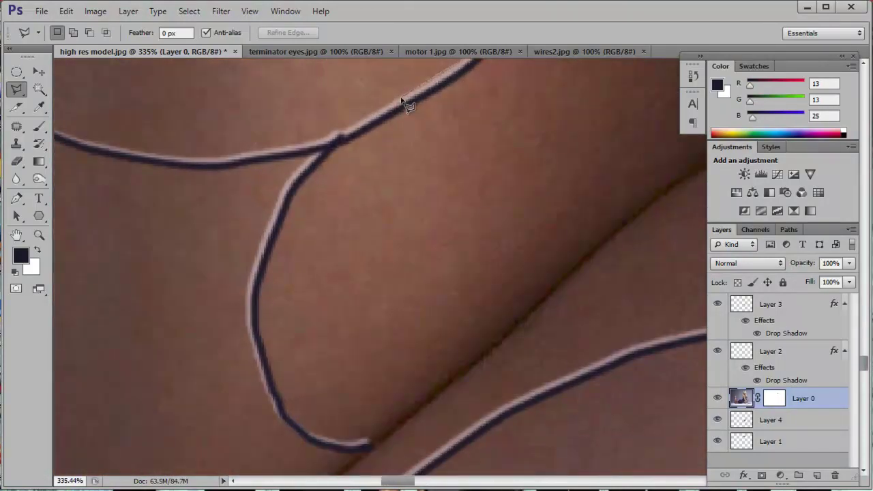
{"action": "scroll", "coordinate": [327, 136], "scroll_direction": "left", "scroll_amount": 3}
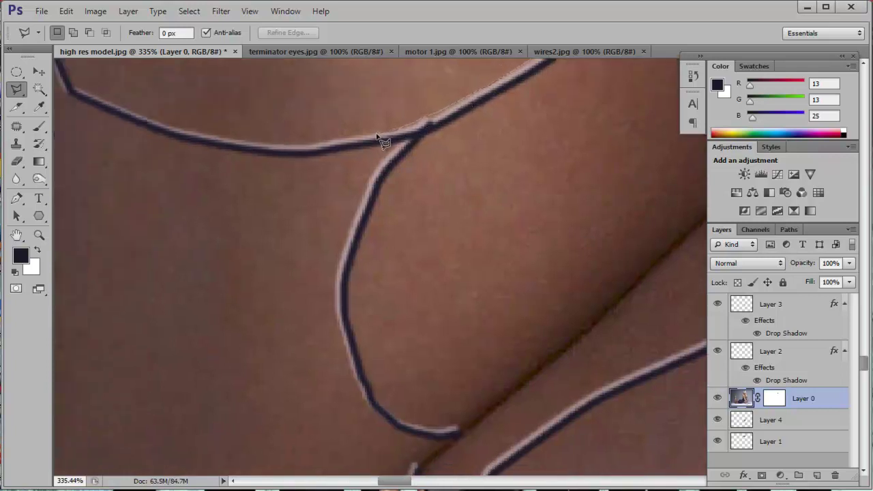
{"action": "scroll", "coordinate": [298, 146], "scroll_direction": "left", "scroll_amount": 4}
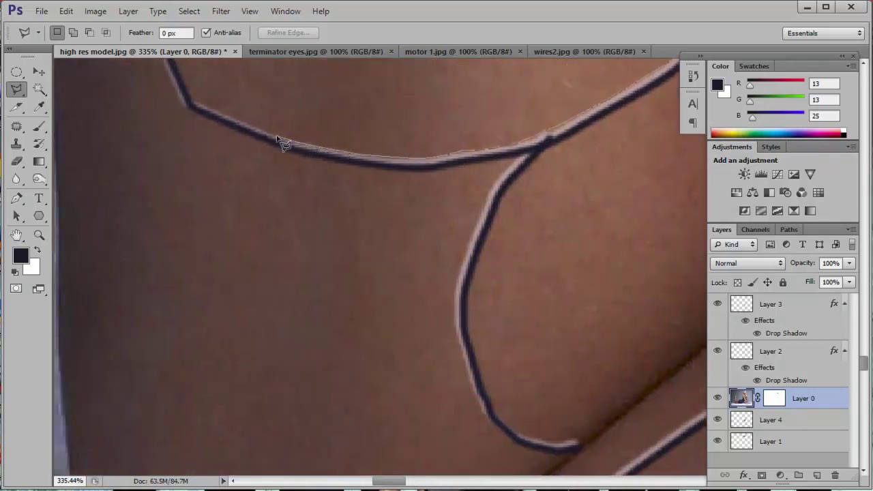
{"action": "scroll", "coordinate": [221, 180], "scroll_direction": "up", "scroll_amount": 4}
{"action": "scroll", "coordinate": [184, 127], "scroll_direction": "up", "scroll_amount": 2}
{"action": "scroll", "coordinate": [194, 176], "scroll_direction": "up", "scroll_amount": 4}
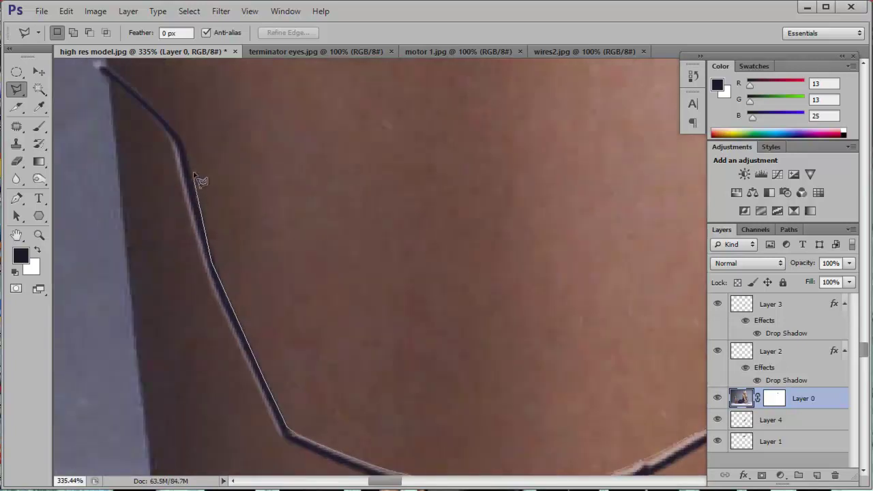
{"action": "scroll", "coordinate": [177, 137], "scroll_direction": "up", "scroll_amount": 4}
{"action": "scroll", "coordinate": [205, 171], "scroll_direction": "left", "scroll_amount": 4}
{"action": "scroll", "coordinate": [215, 164], "scroll_direction": "up", "scroll_amount": 3}
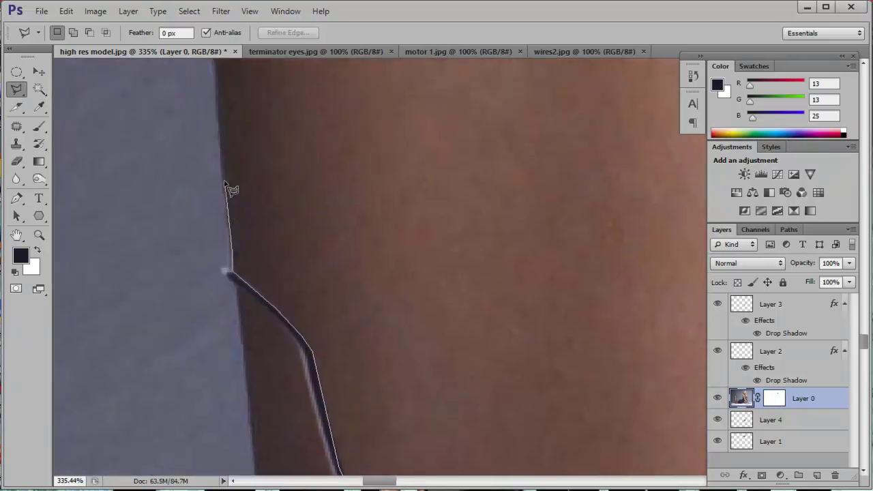
{"action": "scroll", "coordinate": [230, 189], "scroll_direction": "up", "scroll_amount": 3}
{"action": "scroll", "coordinate": [219, 137], "scroll_direction": "up", "scroll_amount": 3}
{"action": "scroll", "coordinate": [197, 239], "scroll_direction": "up", "scroll_amount": 3}
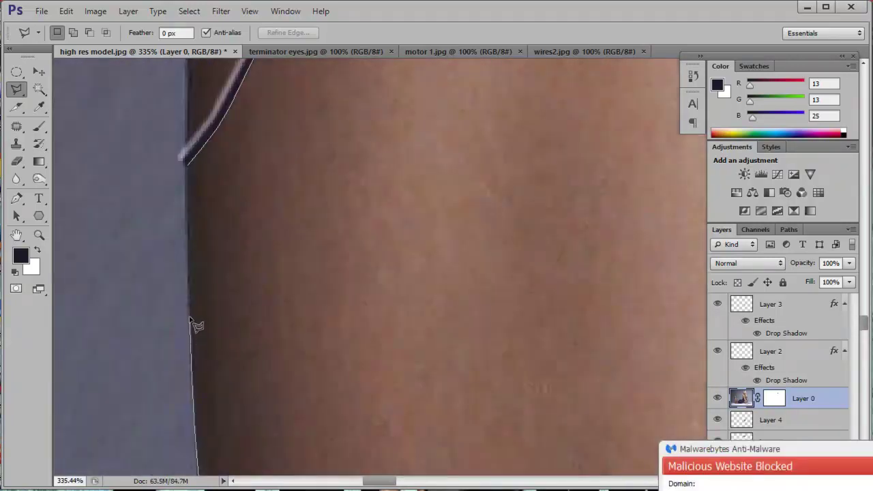
Step: Close the panel selection, cut it to Layer 5 and hide it, leaving a hole
{"action": "double_click", "coordinate": [193, 223]}
{"action": "key", "text": "ctrl+shift+j"}
{"action": "left_click", "coordinate": [717, 398]}
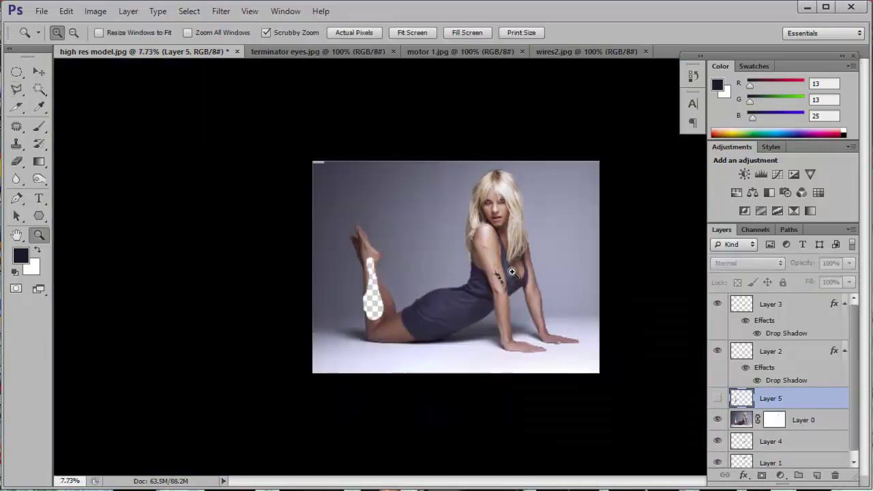
{"action": "left_click_drag", "start_coordinate": [214, 308], "coordinate": [385, 281]}
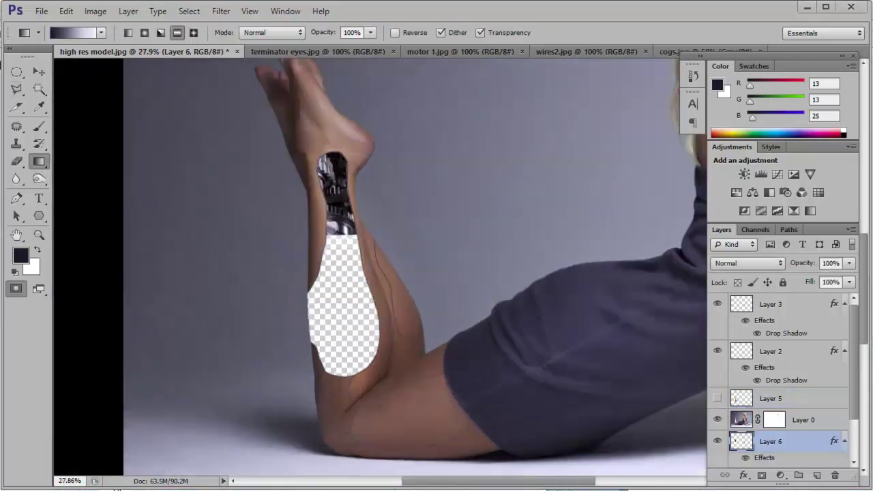
Step: Warp the cogs image so the gears curve into the leg opening
{"action": "key", "text": "z"}
{"action": "scroll", "coordinate": [463, 207], "scroll_direction": "up", "scroll_amount": 8}
{"action": "scroll", "coordinate": [471, 157], "scroll_direction": "down", "scroll_amount": 3}
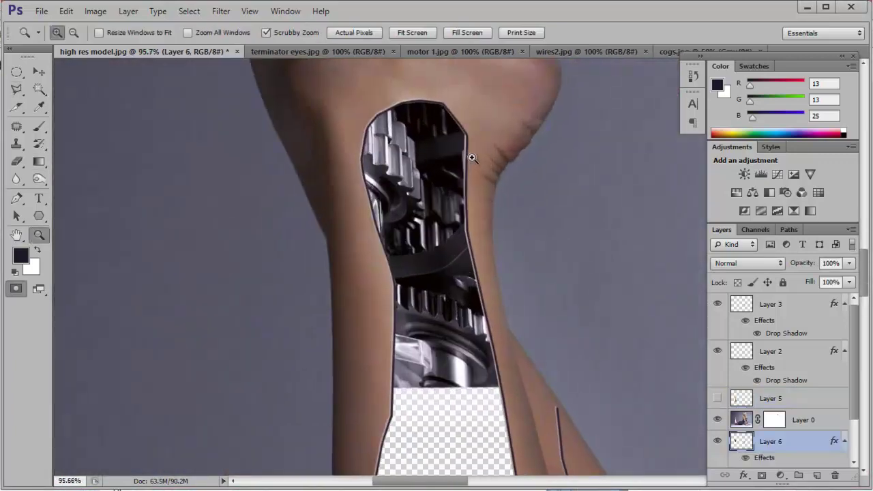
{"action": "scroll", "coordinate": [512, 206], "scroll_direction": "down", "scroll_amount": 5}
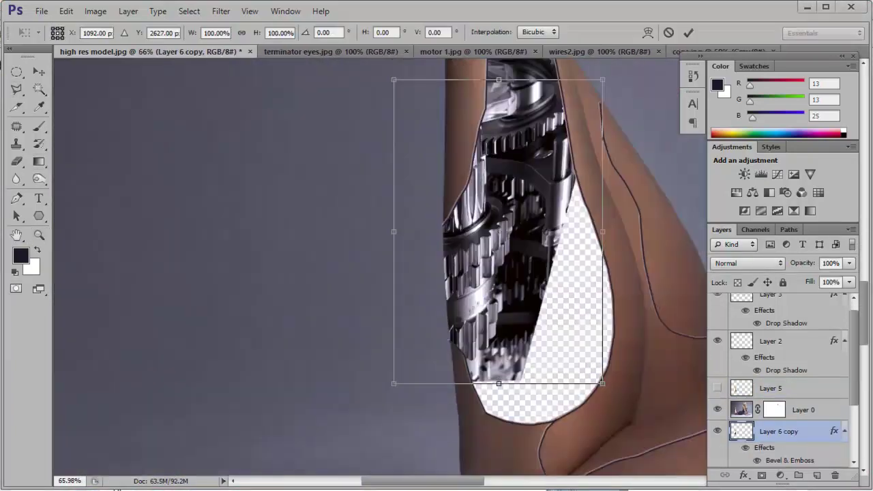
{"action": "left_click_drag", "start_coordinate": [548, 283], "coordinate": [617, 281]}
{"action": "left_click_drag", "start_coordinate": [534, 384], "coordinate": [540, 418]}
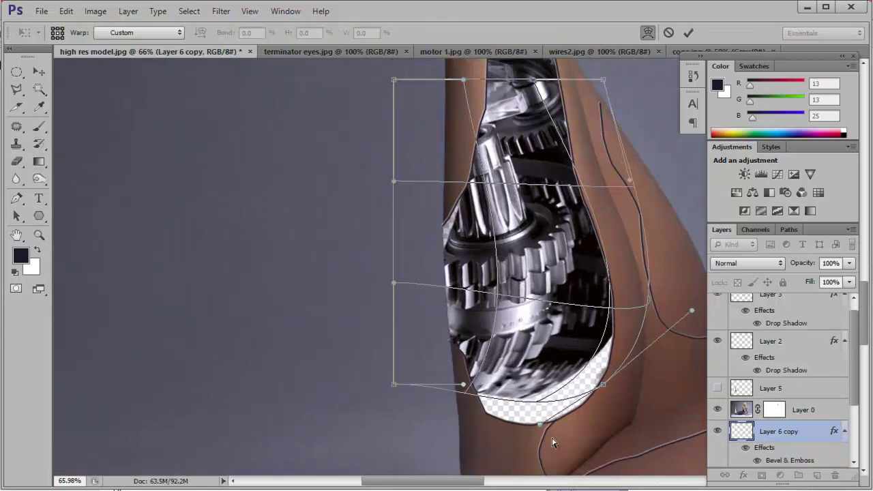
{"action": "key", "text": "Return"}
Step: Bring up the File menu to load another image
{"action": "scroll", "coordinate": [546, 220], "scroll_direction": "down", "scroll_amount": 3}
{"action": "scroll", "coordinate": [546, 220], "scroll_direction": "up", "scroll_amount": 2}
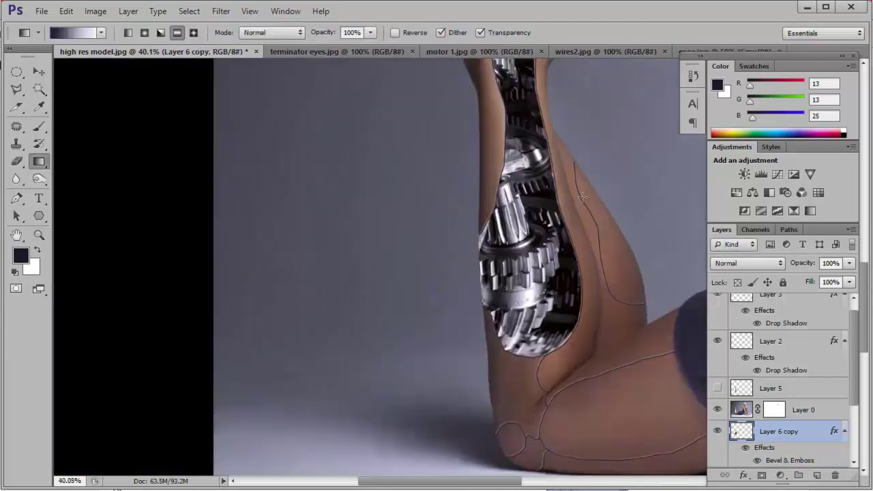
{"action": "scroll", "coordinate": [548, 219], "scroll_direction": "down", "scroll_amount": 3}
{"action": "left_click", "coordinate": [41, 11]}
Step: Open wires.jpg, drag it onto the leg as a layer and scale it up
{"action": "left_click", "coordinate": [59, 37]}
{"action": "type", "text": "wiles.jpg"}
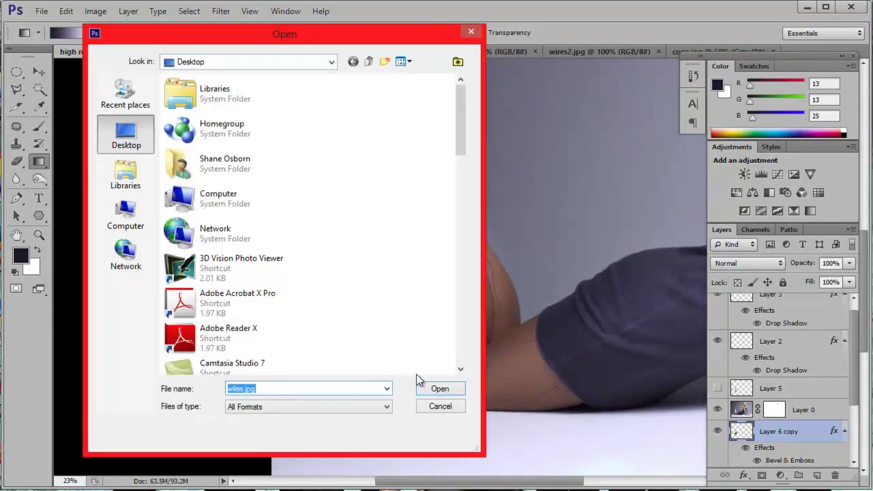
{"action": "left_click", "coordinate": [437, 388]}
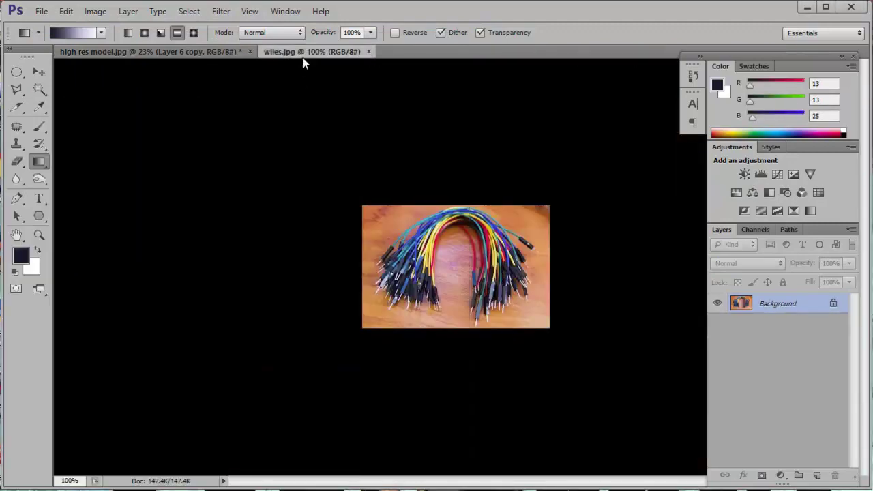
{"action": "mouse_move", "coordinate": [305, 52]}
{"action": "left_mouse_down"}
{"action": "mouse_move", "coordinate": [422, 107]}
{"action": "mouse_move", "coordinate": [579, 116]}
{"action": "mouse_move", "coordinate": [522, 56]}
{"action": "left_mouse_up"}
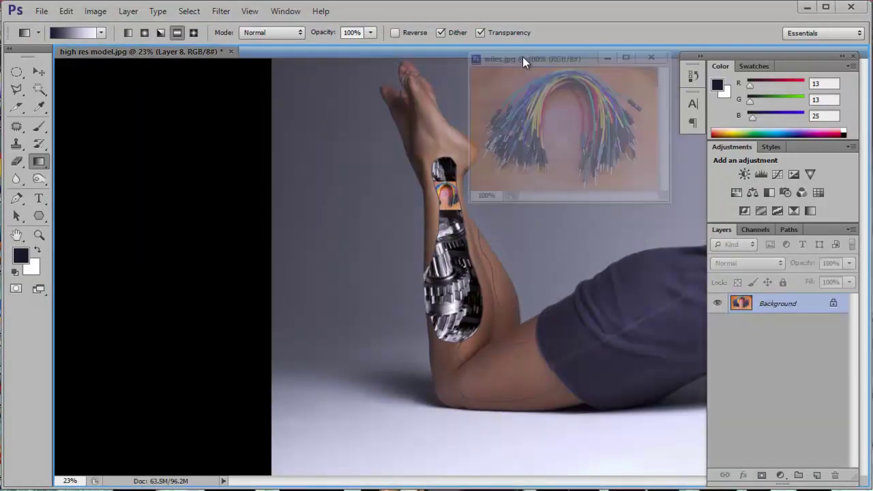
{"action": "key", "text": "ctrl+t"}
{"action": "mouse_move", "coordinate": [453, 257]}
{"action": "left_mouse_down"}
{"action": "mouse_move", "coordinate": [445, 299]}
{"action": "mouse_move", "coordinate": [426, 298]}
{"action": "left_mouse_up"}
{"action": "key", "text": "Return"}
Step: Rotate the wires about -50° across the leg and stack Layer 8 above Layer 0
{"action": "key", "text": "ctrl+t"}
{"action": "right_click", "coordinate": [473, 275]}
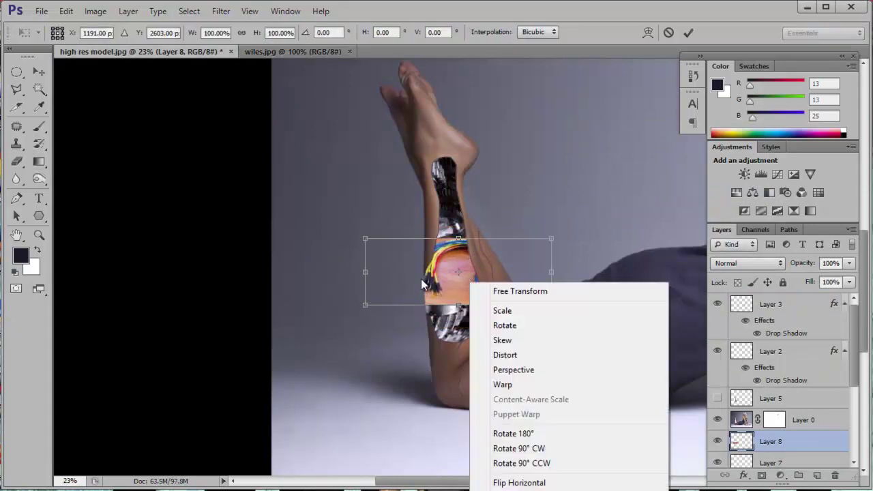
{"action": "left_click", "coordinate": [503, 327]}
{"action": "left_click_drag", "start_coordinate": [478, 321], "coordinate": [399, 279]}
{"action": "key", "text": "Return"}
{"action": "left_click_drag", "start_coordinate": [733, 418], "coordinate": [737, 409]}
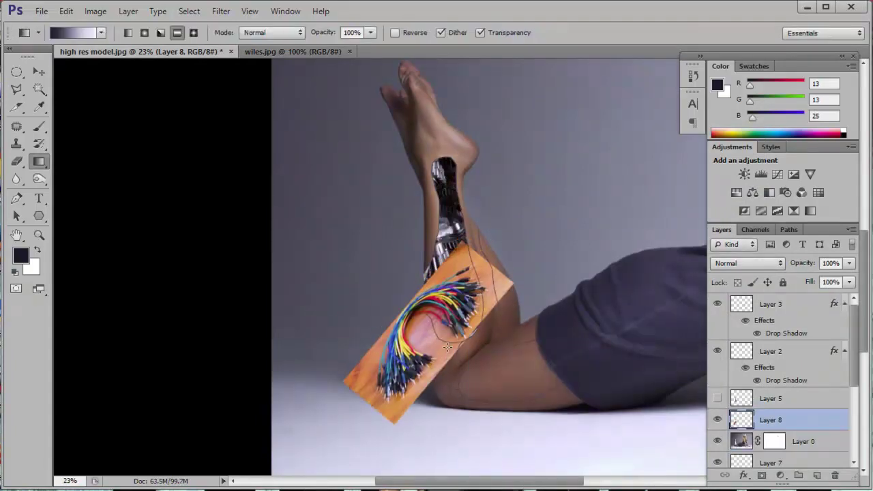
{"action": "key", "text": "z"}
{"action": "left_click_drag", "start_coordinate": [453, 312], "coordinate": [491, 312]}
Step: Erase the board's right part beside the leg with a 60 px eraser
{"action": "key", "text": "w"}
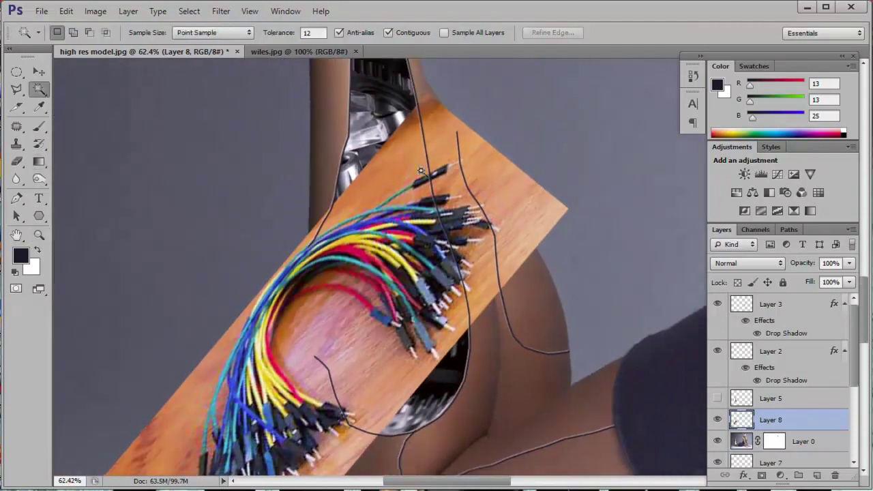
{"action": "left_click", "coordinate": [518, 204]}
{"action": "key", "text": "e"}
{"action": "right_click", "coordinate": [456, 315]}
{"action": "key", "text": "ctrl+d"}
{"action": "left_click_drag", "start_coordinate": [532, 205], "coordinate": [478, 320]}
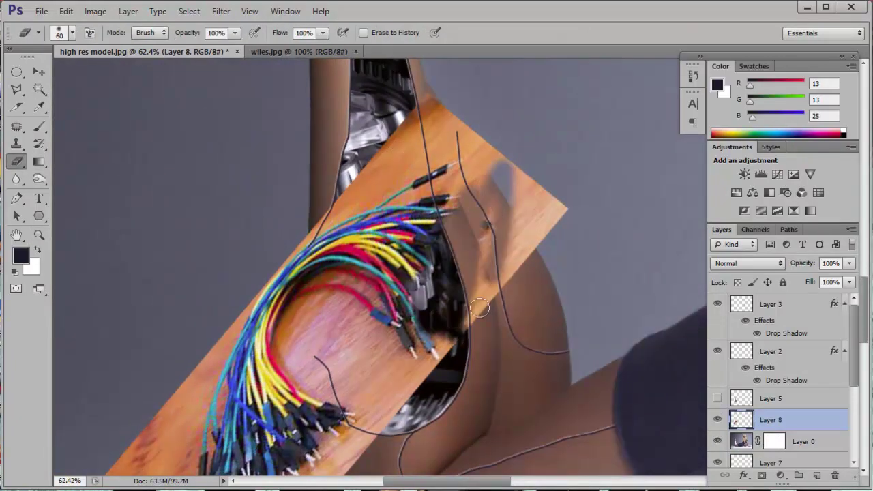
{"action": "mouse_move", "coordinate": [477, 205]}
{"action": "left_mouse_down"}
{"action": "mouse_move", "coordinate": [526, 279]}
{"action": "mouse_move", "coordinate": [468, 173]}
{"action": "mouse_move", "coordinate": [423, 159]}
{"action": "mouse_move", "coordinate": [335, 210]}
{"action": "left_mouse_up"}
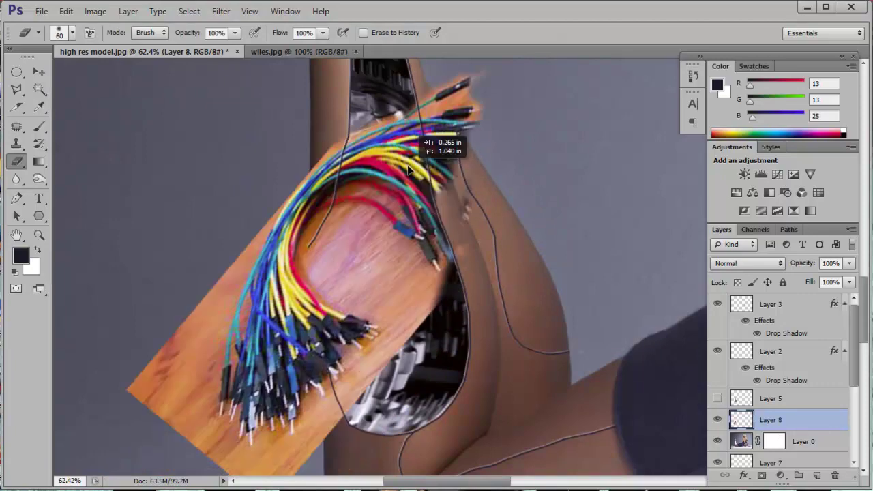
Step: Erase the board along the leg's outline, inside the opening and at the lower left
{"action": "scroll", "coordinate": [409, 273], "scroll_direction": "down", "scroll_amount": 3}
{"action": "left_click_drag", "start_coordinate": [498, 164], "coordinate": [463, 129]}
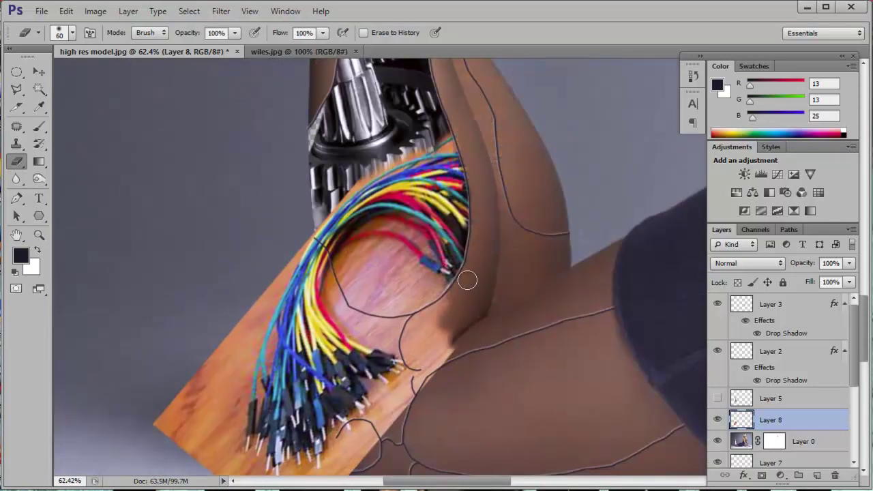
{"action": "left_click_drag", "start_coordinate": [467, 279], "coordinate": [395, 287]}
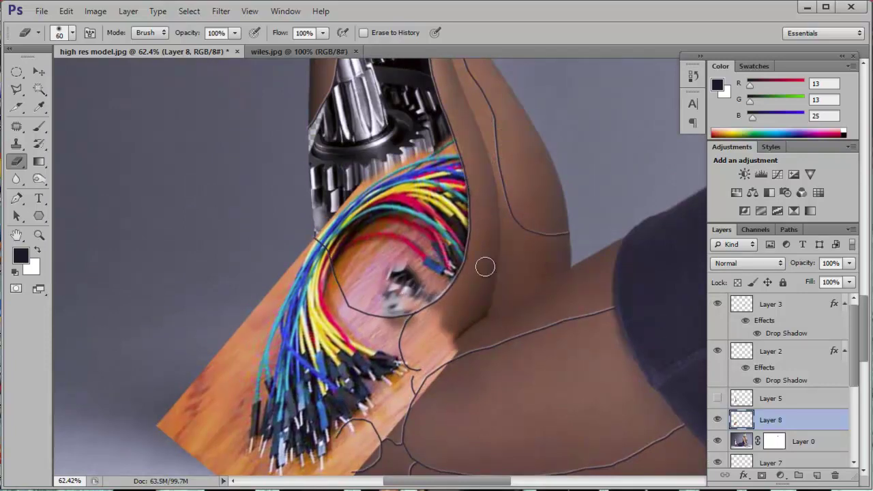
{"action": "mouse_move", "coordinate": [485, 267]}
{"action": "left_mouse_down"}
{"action": "mouse_move", "coordinate": [442, 327]}
{"action": "mouse_move", "coordinate": [359, 329]}
{"action": "left_mouse_up"}
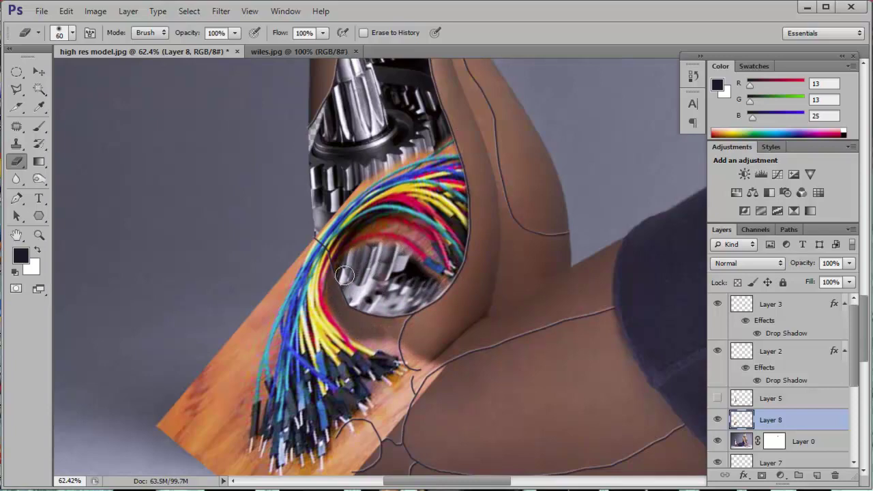
{"action": "scroll", "coordinate": [347, 315], "scroll_direction": "down", "scroll_amount": 5}
{"action": "scroll", "coordinate": [158, 182], "scroll_direction": "up", "scroll_amount": 10}
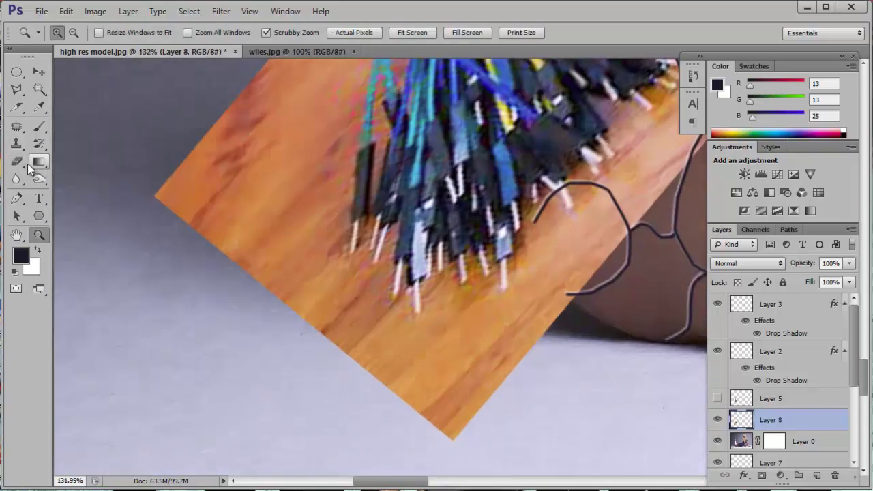
{"action": "mouse_move", "coordinate": [158, 182]}
{"action": "left_mouse_down"}
{"action": "mouse_move", "coordinate": [370, 350]}
{"action": "mouse_move", "coordinate": [577, 253]}
{"action": "left_mouse_up"}
Step: Switch to a 20 px eraser and clean the board edge around the cable ends
{"action": "right_click", "coordinate": [469, 337]}
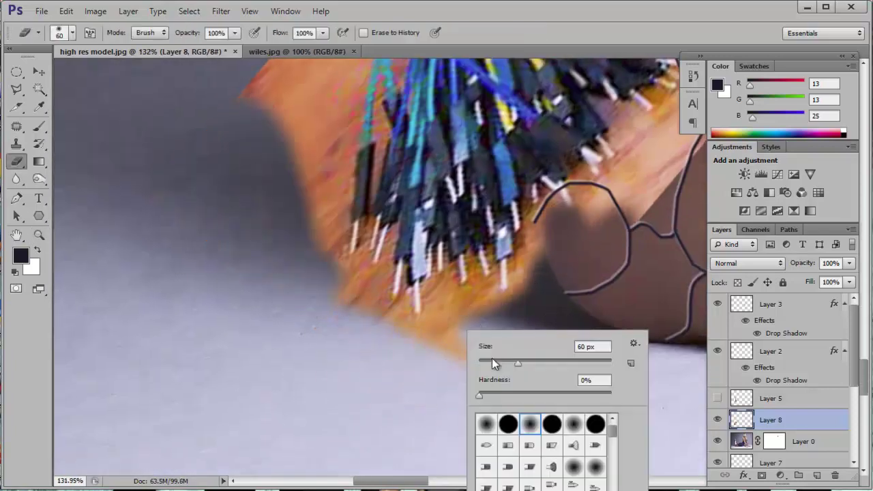
{"action": "left_click_drag", "start_coordinate": [493, 362], "coordinate": [481, 362]}
{"action": "key", "text": "Return"}
{"action": "left_click_drag", "start_coordinate": [450, 341], "coordinate": [446, 278]}
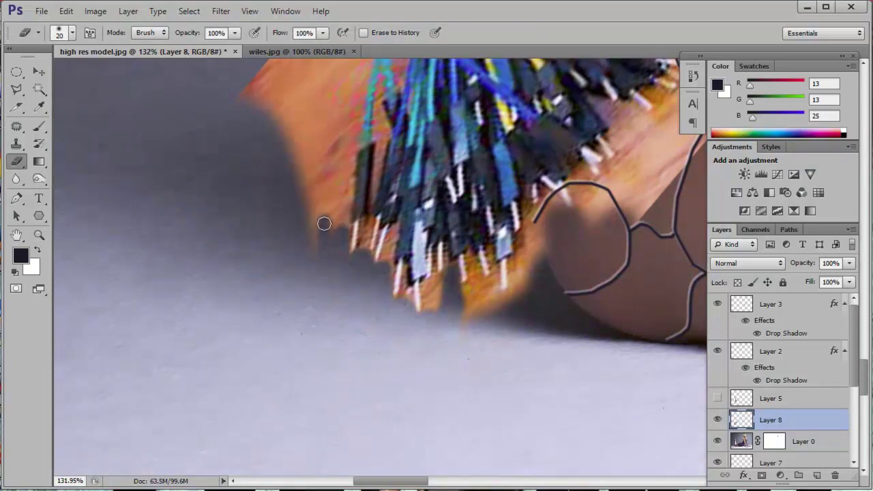
{"action": "mouse_move", "coordinate": [324, 224]}
{"action": "left_mouse_down"}
{"action": "mouse_move", "coordinate": [318, 181]}
{"action": "mouse_move", "coordinate": [429, 305]}
{"action": "left_mouse_up"}
Step: Set the eraser to 54 px and bring the wires layer to the top
{"action": "right_click", "coordinate": [405, 313]}
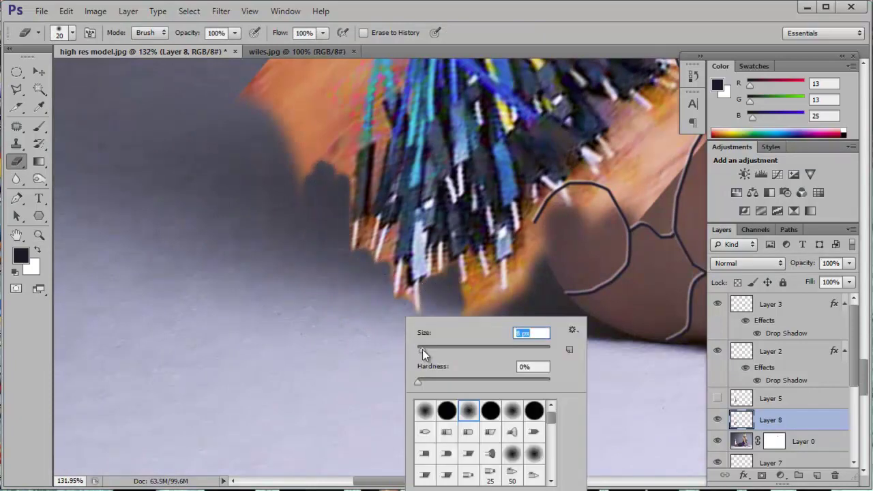
{"action": "left_click_drag", "start_coordinate": [418, 354], "coordinate": [428, 354]}
{"action": "key", "text": "Return"}
{"action": "key", "text": "ctrl+shift+bracketright"}
{"action": "scroll", "coordinate": [152, 355], "scroll_direction": "down", "scroll_amount": 5}
{"action": "scroll", "coordinate": [231, 277], "scroll_direction": "down", "scroll_amount": 1}
Step: Try a drop shadow in the wires' Layer Style, then cancel it
{"action": "double_click", "coordinate": [805, 304]}
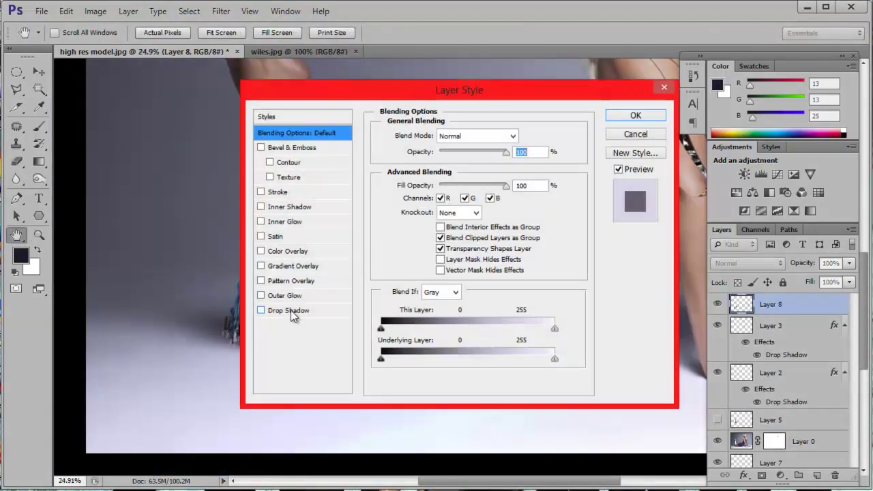
{"action": "left_click", "coordinate": [396, 299]}
{"action": "left_click_drag", "start_coordinate": [549, 185], "coordinate": [591, 191]}
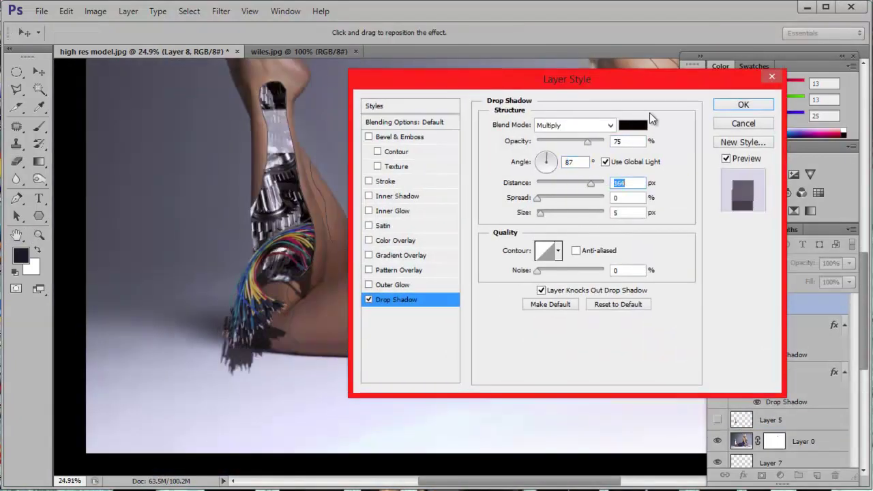
{"action": "left_click", "coordinate": [743, 124]}
Step: Duplicate the wires layer, flip the copy vertically and move it below the cables
{"action": "key", "text": "ctrl+alt+j"}
{"action": "key", "text": "Return"}
{"action": "key", "text": "ctrl+t"}
{"action": "right_click", "coordinate": [254, 273]}
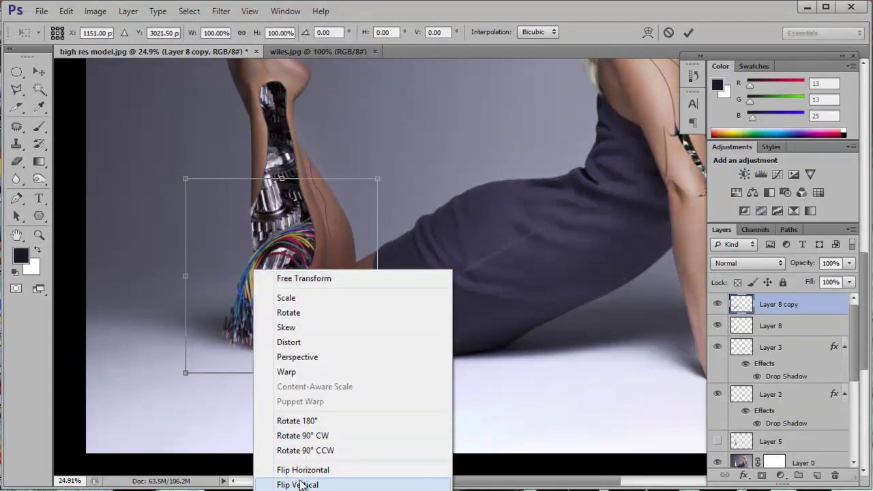
{"action": "left_click", "coordinate": [300, 484]}
{"action": "mouse_move", "coordinate": [321, 263]}
{"action": "left_mouse_down"}
{"action": "mouse_move", "coordinate": [311, 394]}
{"action": "mouse_move", "coordinate": [272, 386]}
{"action": "mouse_move", "coordinate": [252, 395]}
{"action": "left_mouse_up"}
Step: Blacken the copy with Hue/Saturation Lightness -100 and lower its opacity to 61%
{"action": "key", "text": "Return"}
{"action": "left_click", "coordinate": [96, 11]}
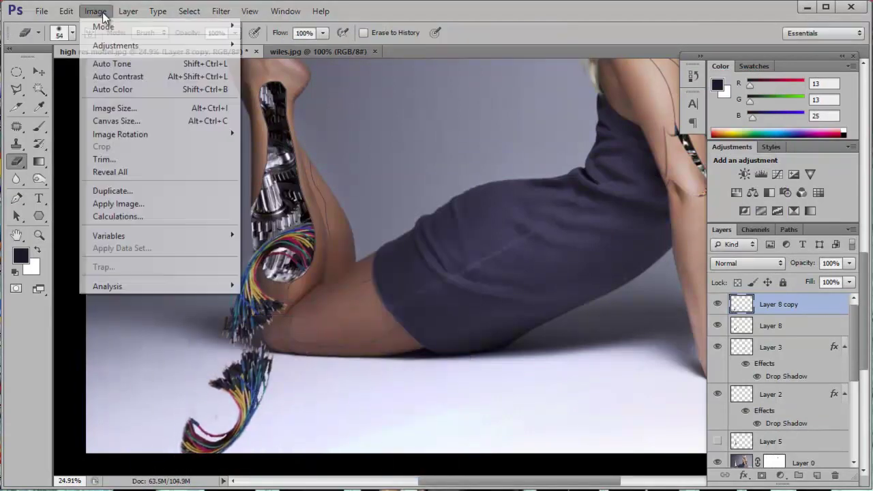
{"action": "left_click", "coordinate": [458, 142]}
{"action": "left_click_drag", "start_coordinate": [398, 268], "coordinate": [302, 268]}
{"action": "left_click", "coordinate": [593, 146]}
{"action": "left_click_drag", "start_coordinate": [849, 263], "coordinate": [822, 281]}
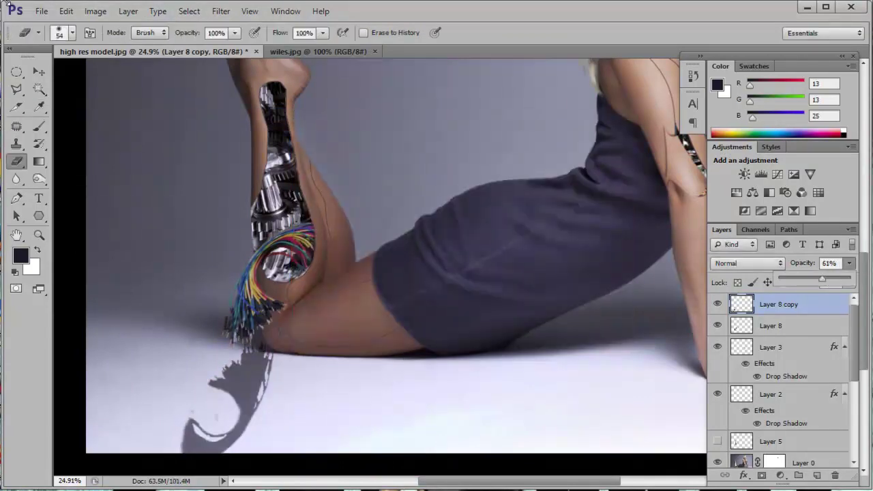
Step: Soften the shadow copy with a Gaussian Blur
{"action": "left_click", "coordinate": [250, 11]}
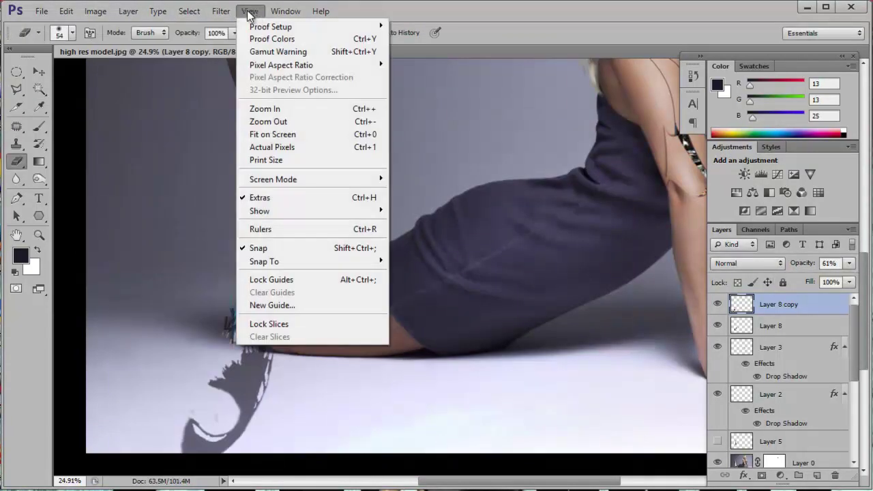
{"action": "left_click", "coordinate": [416, 160]}
{"action": "left_click_drag", "start_coordinate": [159, 225], "coordinate": [186, 225]}
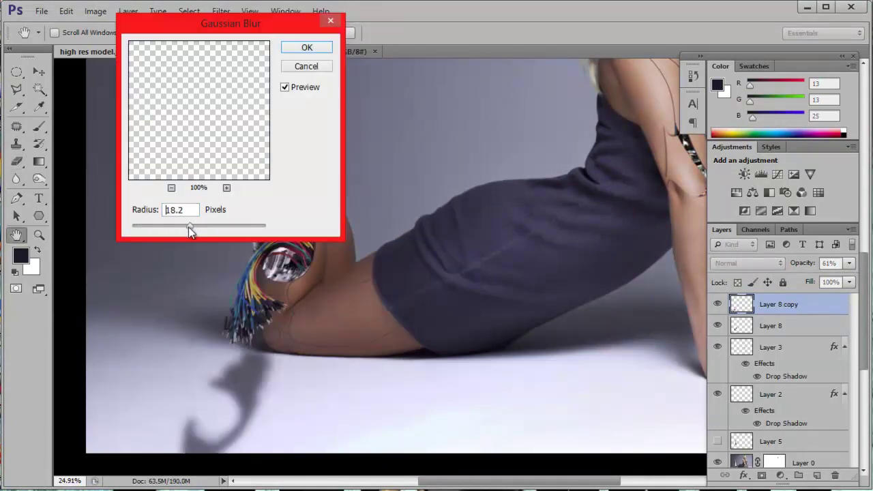
{"action": "key", "text": "Return"}
Step: Position the shadow under the cable ends, behind the wires layer, tilted to the floor
{"action": "key", "text": "ctrl+t"}
{"action": "left_click_drag", "start_coordinate": [257, 361], "coordinate": [312, 279]}
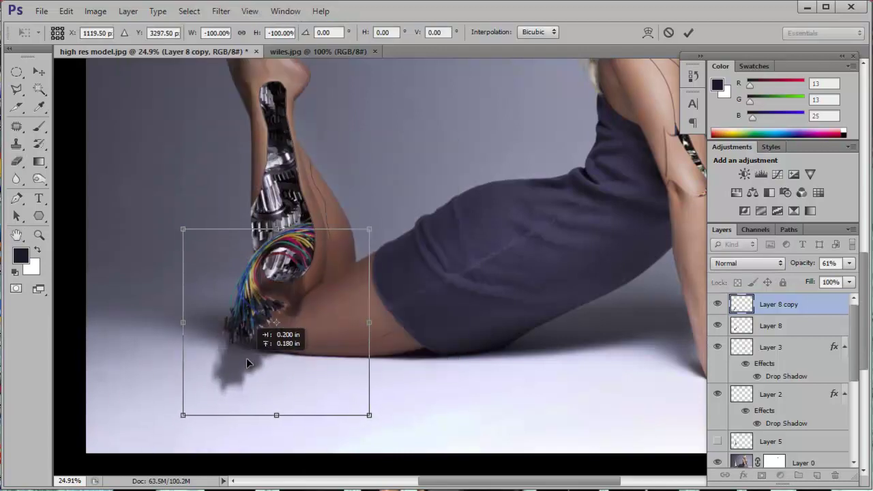
{"action": "key", "text": "Return"}
{"action": "key", "text": "ctrl+bracketleft"}
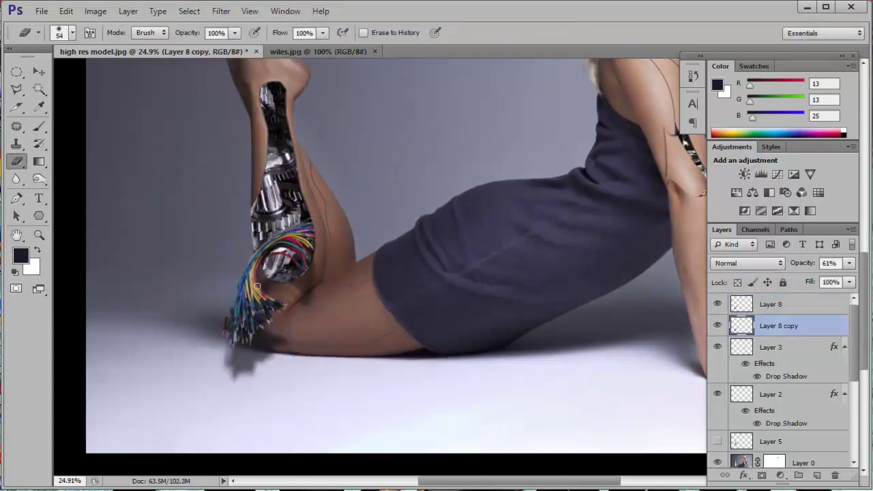
{"action": "key", "text": "ctrl+t"}
{"action": "left_click_drag", "start_coordinate": [318, 307], "coordinate": [324, 314]}
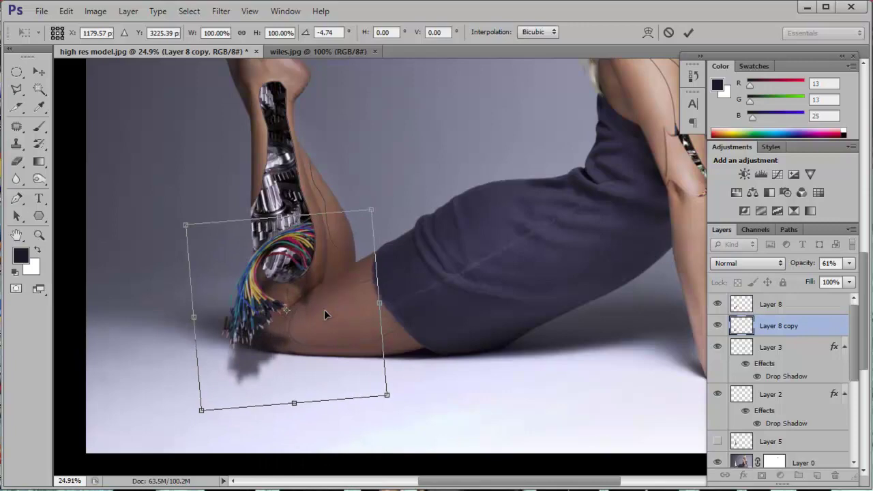
{"action": "key", "text": "Return"}
{"action": "key", "text": "e"}
{"action": "scroll", "coordinate": [324, 311], "scroll_direction": "up", "scroll_amount": 3}
{"action": "scroll", "coordinate": [294, 300], "scroll_direction": "up", "scroll_amount": 2}
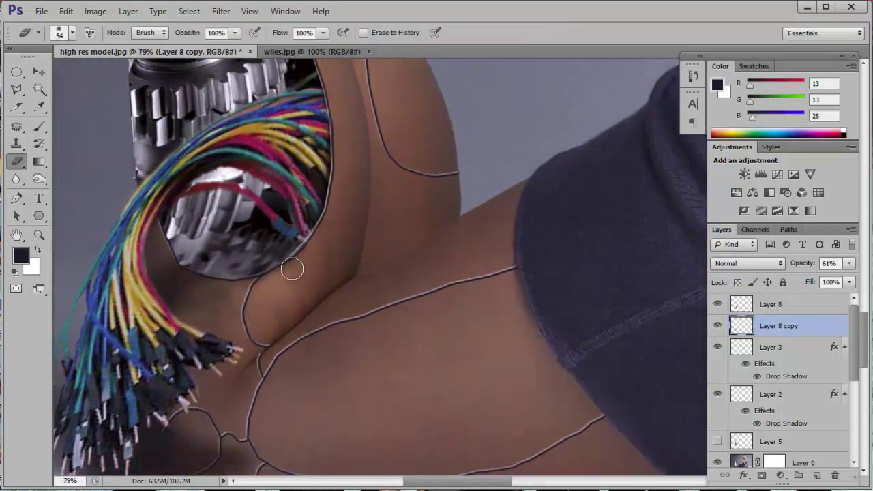
{"action": "scroll", "coordinate": [289, 267], "scroll_direction": "down", "scroll_amount": 5}
{"action": "scroll", "coordinate": [306, 398], "scroll_direction": "down", "scroll_amount": 1}
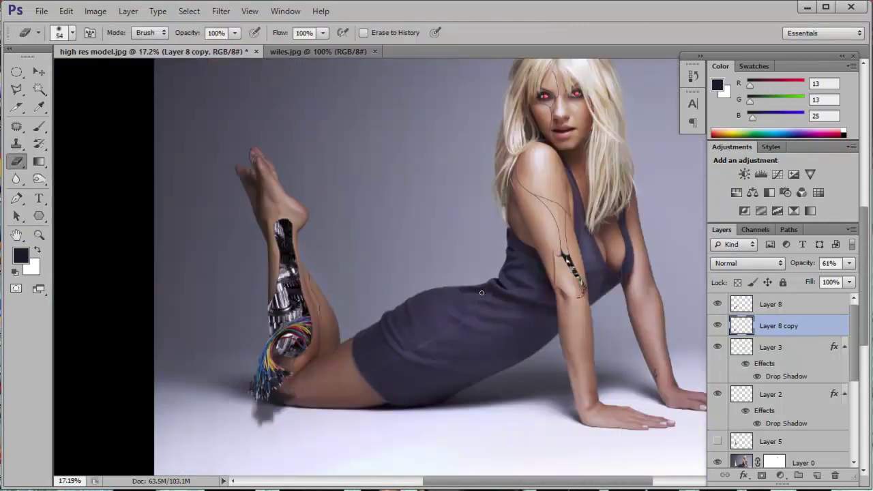
{"action": "scroll", "coordinate": [306, 308], "scroll_direction": "up", "scroll_amount": 2}
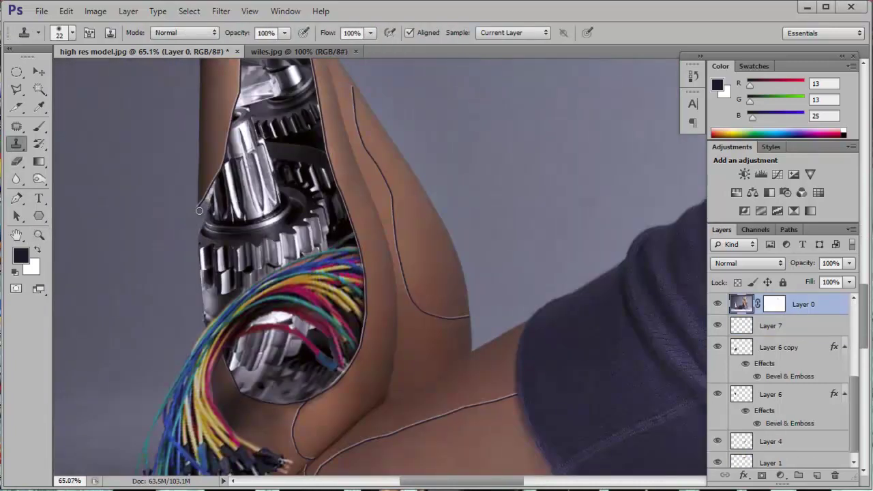
Step: Shrink the Clone Stamp brush to 1 px for fine edge work
{"action": "key", "text": "bracketleft"}
{"action": "scroll", "coordinate": [208, 204], "scroll_direction": "up", "scroll_amount": 2}
{"action": "scroll", "coordinate": [208, 204], "scroll_direction": "up", "scroll_amount": 3}
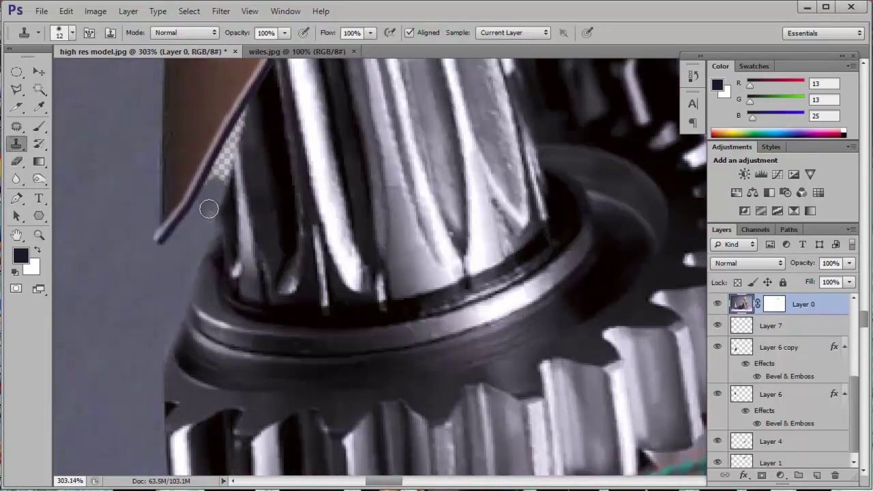
{"action": "right_click", "coordinate": [230, 178]}
{"action": "left_click_drag", "start_coordinate": [253, 201], "coordinate": [248, 200]}
{"action": "key", "text": "Return"}
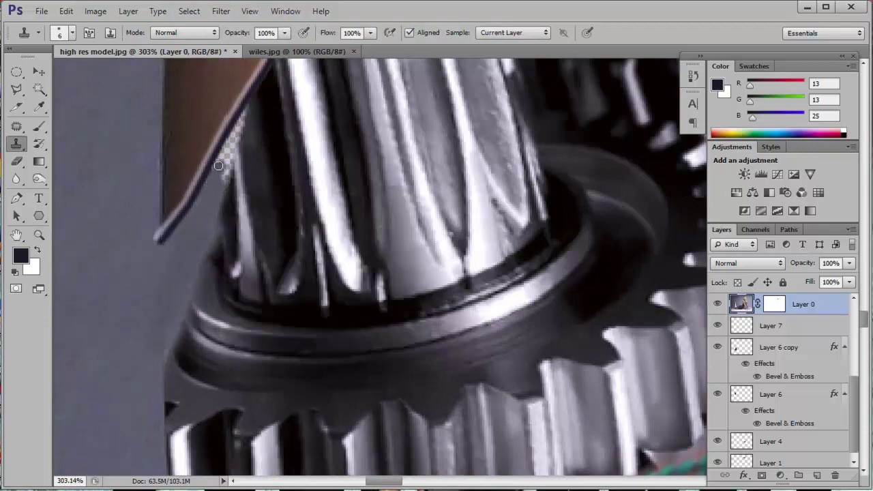
{"action": "right_click", "coordinate": [239, 124]}
{"action": "left_click_drag", "start_coordinate": [257, 145], "coordinate": [249, 145]}
{"action": "key", "text": "Return"}
Step: Clone the leftover edge fragments beside the gears with a 32 px brush, viewing the whole leg
{"action": "mouse_move", "coordinate": [184, 258]}
{"action": "left_mouse_down"}
{"action": "mouse_move", "coordinate": [166, 265]}
{"action": "mouse_move", "coordinate": [179, 322]}
{"action": "mouse_move", "coordinate": [203, 324]}
{"action": "left_mouse_up"}
{"action": "key", "text": "s"}
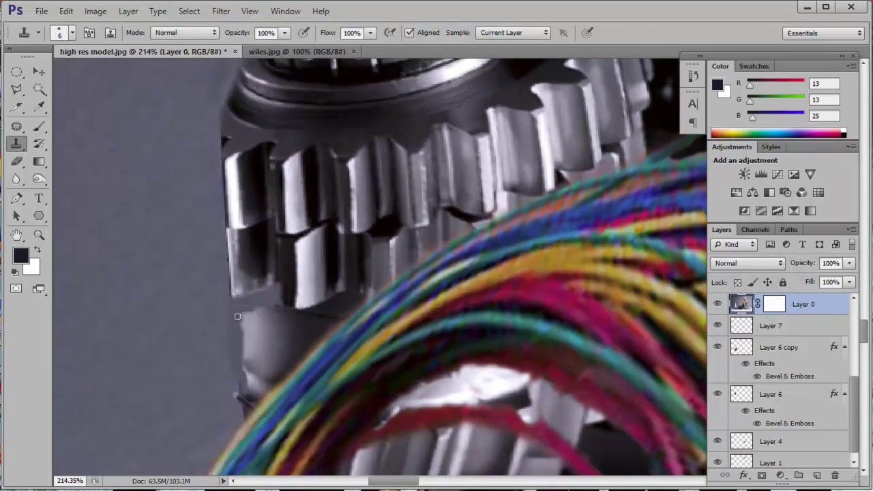
{"action": "key", "text": "bracketright"}
{"action": "key", "text": "bracketright"}
{"action": "key", "text": "bracketright"}
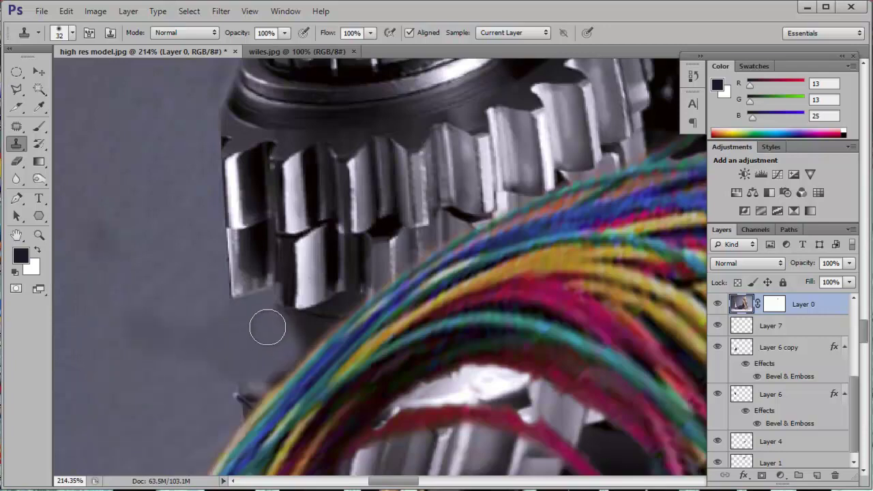
{"action": "left_click_drag", "start_coordinate": [250, 374], "coordinate": [78, 380]}
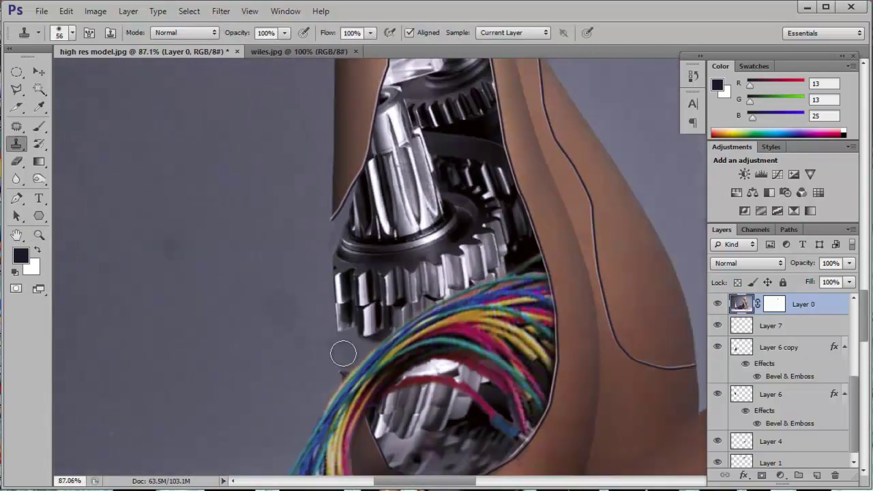
{"action": "mouse_move", "coordinate": [343, 353]}
{"action": "left_mouse_down"}
{"action": "mouse_move", "coordinate": [277, 351]}
{"action": "mouse_move", "coordinate": [349, 337]}
{"action": "mouse_move", "coordinate": [279, 324]}
{"action": "left_mouse_up"}
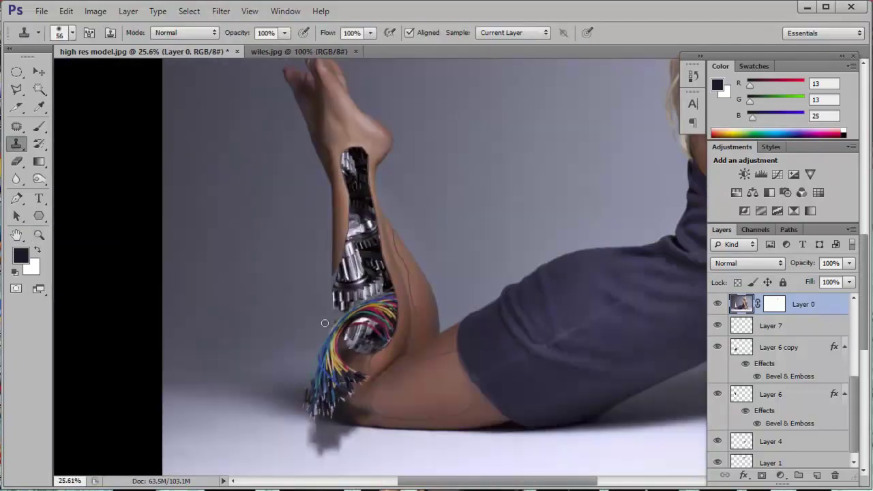
Step: Move the photo layer under Layer 5 and shift the loose lower-leg piece left
{"action": "left_click_drag", "start_coordinate": [832, 345], "coordinate": [784, 436]}
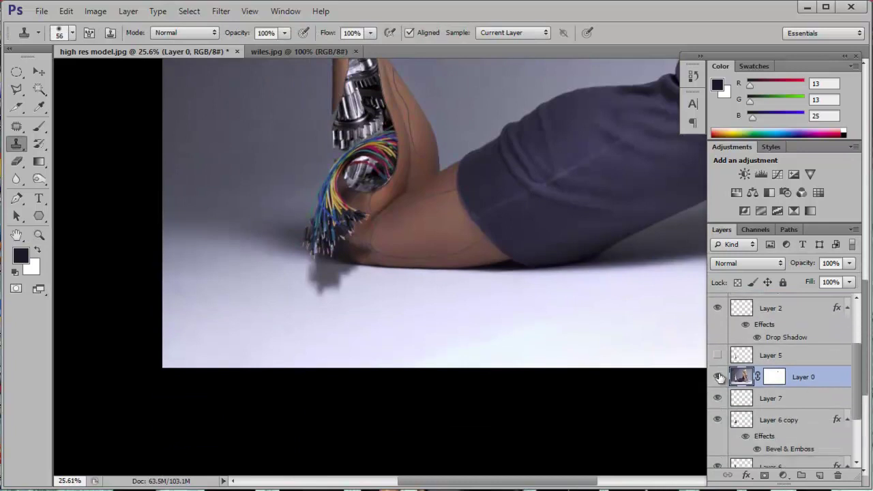
{"action": "left_click", "coordinate": [724, 376]}
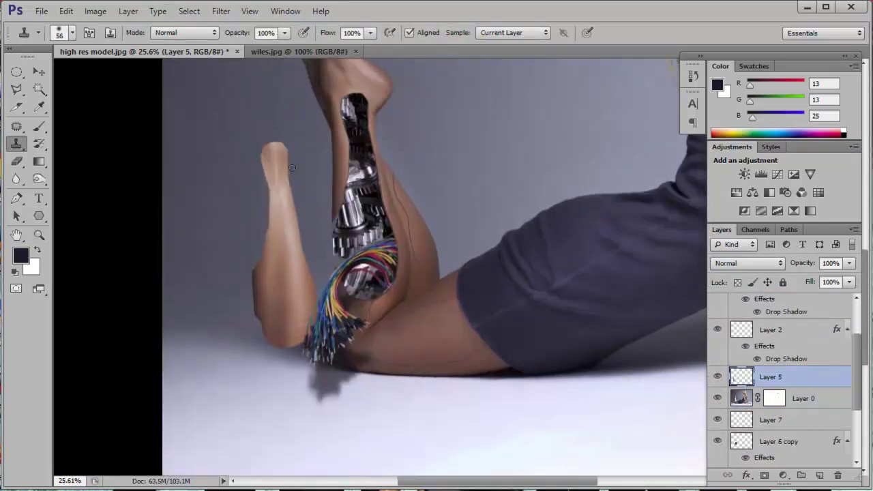
{"action": "left_click_drag", "start_coordinate": [293, 253], "coordinate": [244, 268]}
Step: Free Transform the lower-leg piece and rotate it
{"action": "key", "text": "ctrl+t"}
{"action": "right_click", "coordinate": [285, 253]}
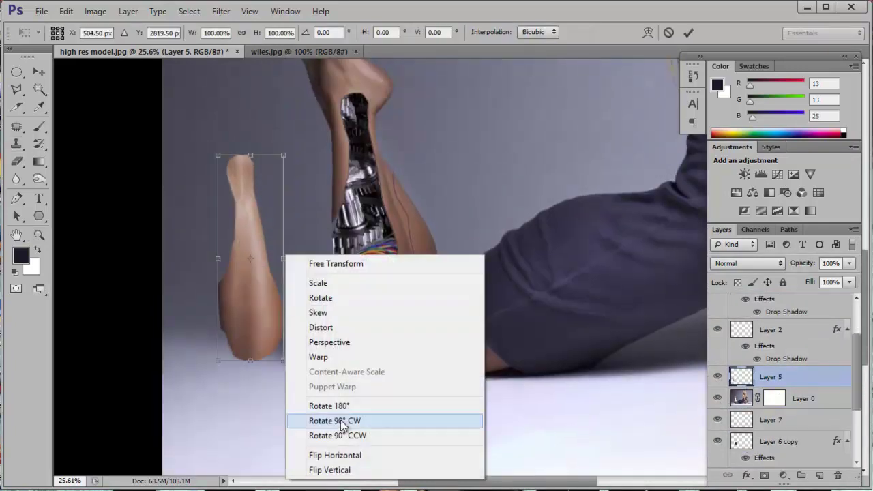
{"action": "left_click", "coordinate": [341, 455]}
{"action": "right_click", "coordinate": [291, 342]}
{"action": "left_click", "coordinate": [279, 318]}
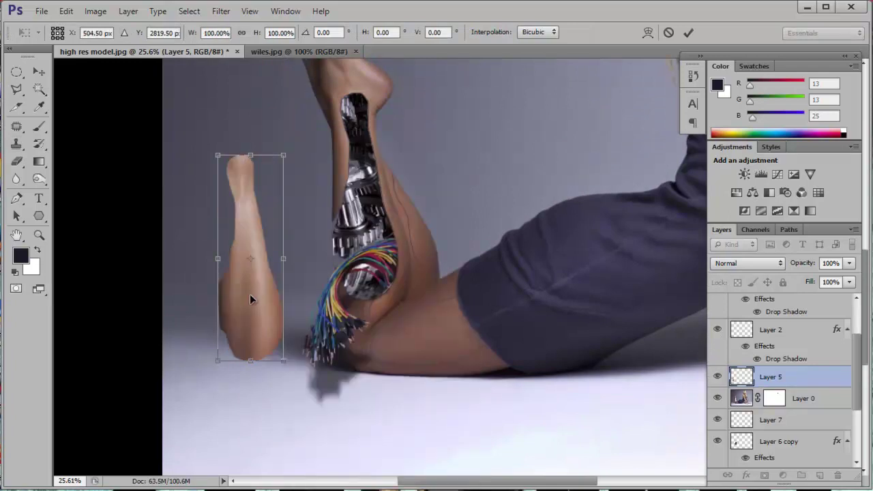
{"action": "left_click_drag", "start_coordinate": [217, 300], "coordinate": [211, 227]}
{"action": "key", "text": "Return"}
{"action": "key", "text": "s"}
{"action": "right_click", "coordinate": [261, 209]}
{"action": "key", "text": "Escape"}
Step: Rotate the leg piece toward horizontal, tilting it about 45° and moving it up-left
{"action": "key", "text": "ctrl+t"}
{"action": "right_click", "coordinate": [244, 278]}
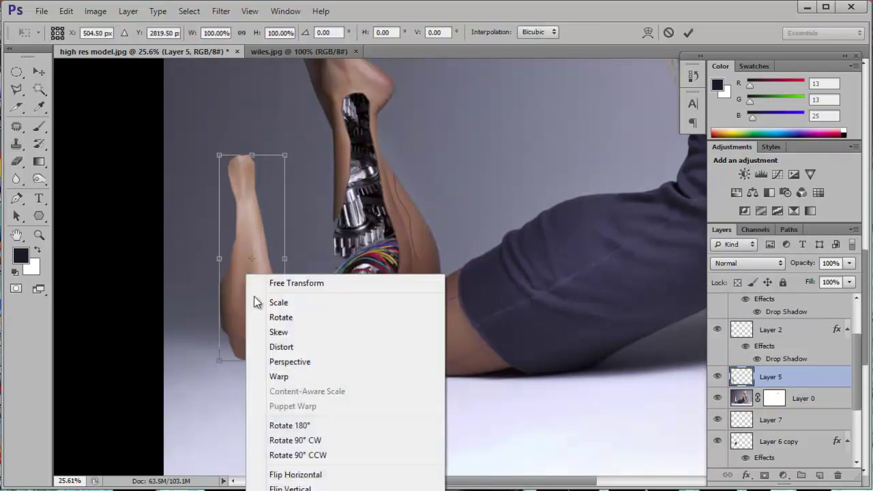
{"action": "left_click", "coordinate": [273, 317]}
{"action": "left_click_drag", "start_coordinate": [253, 328], "coordinate": [205, 300]}
{"action": "left_click_drag", "start_coordinate": [295, 257], "coordinate": [287, 269]}
{"action": "left_click_drag", "start_coordinate": [138, 349], "coordinate": [147, 409]}
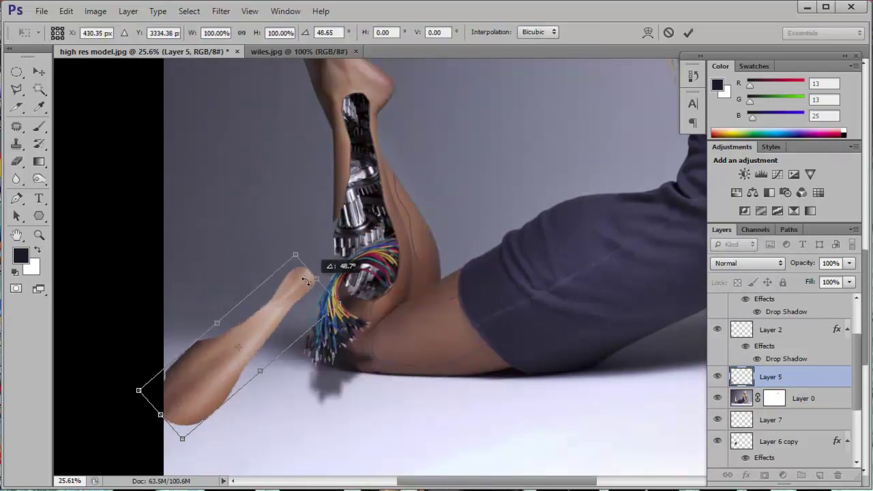
{"action": "left_click_drag", "start_coordinate": [263, 311], "coordinate": [253, 287]}
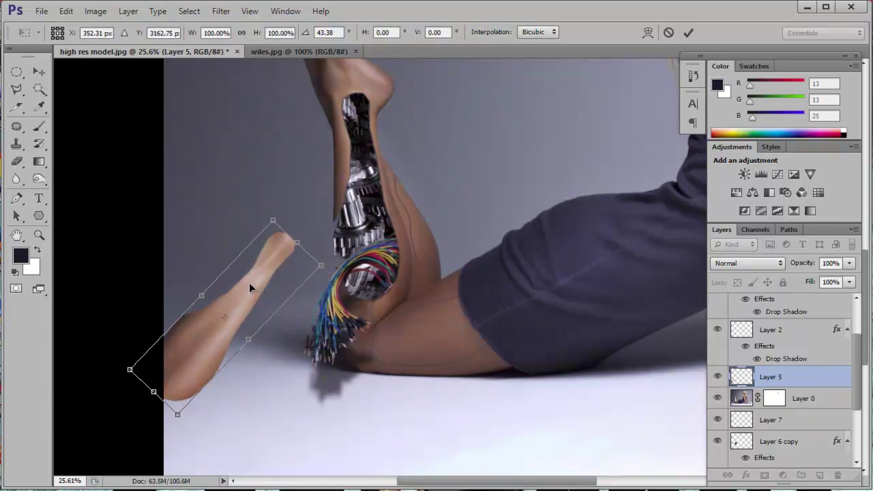
Step: Distort the leg piece to lie on the floor at lower left, about 25°, and commit
{"action": "right_click", "coordinate": [250, 284]}
{"action": "left_click", "coordinate": [292, 380]}
{"action": "mouse_move", "coordinate": [272, 221]}
{"action": "left_mouse_down"}
{"action": "mouse_move", "coordinate": [281, 272]}
{"action": "mouse_move", "coordinate": [253, 293]}
{"action": "left_mouse_up"}
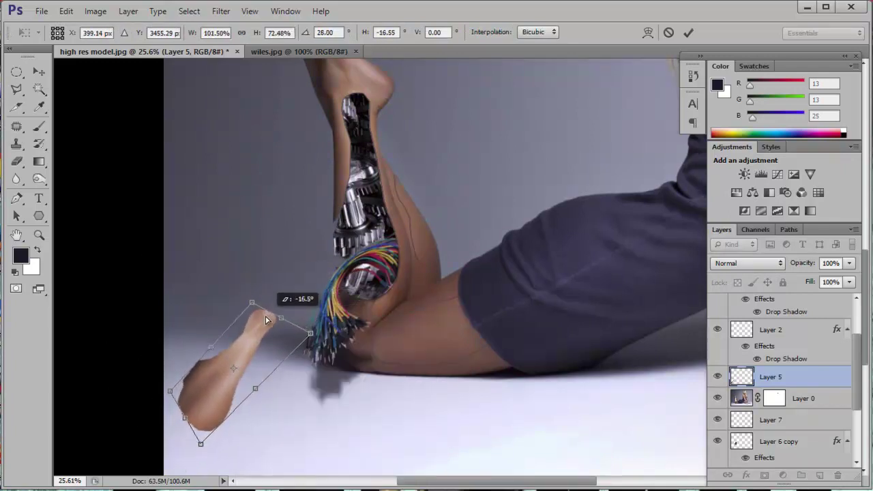
{"action": "left_click_drag", "start_coordinate": [242, 362], "coordinate": [280, 352]}
{"action": "key", "text": "Return"}
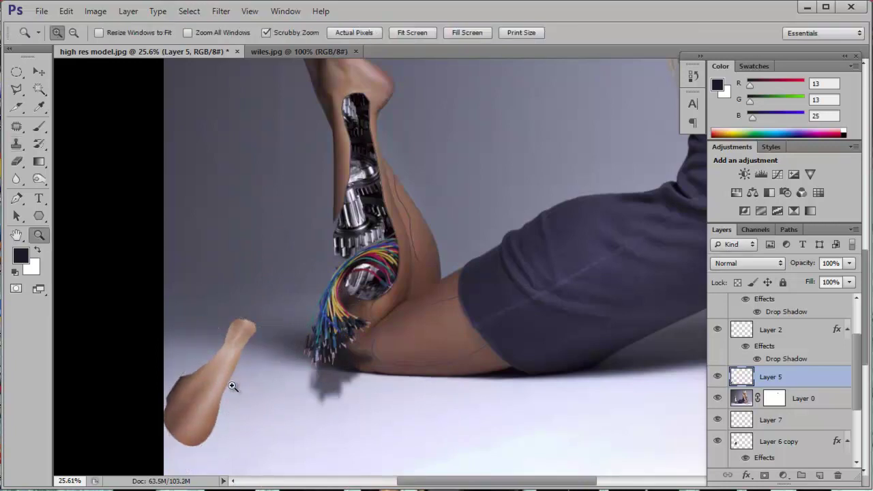
{"action": "key", "text": "ctrl+plus"}
{"action": "double_click", "coordinate": [747, 377]}
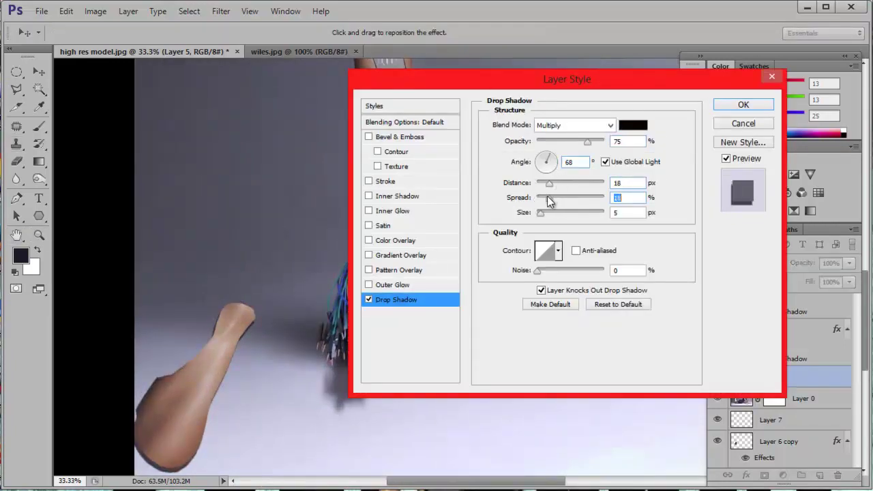
Step: Confirm the Drop Shadow on the leg piece and zoom around to inspect it
{"action": "key", "text": "Return"}
{"action": "key", "text": "z"}
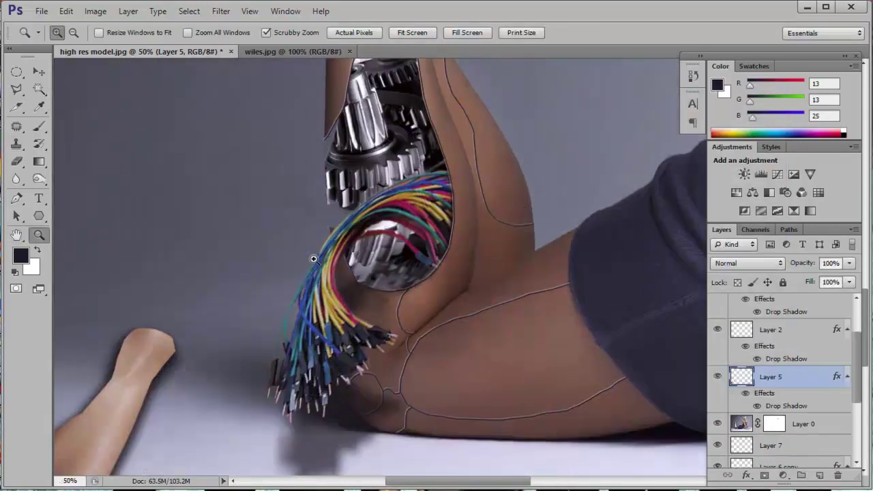
{"action": "left_click_drag", "start_coordinate": [312, 253], "coordinate": [285, 253]}
{"action": "left_click_drag", "start_coordinate": [340, 368], "coordinate": [363, 260]}
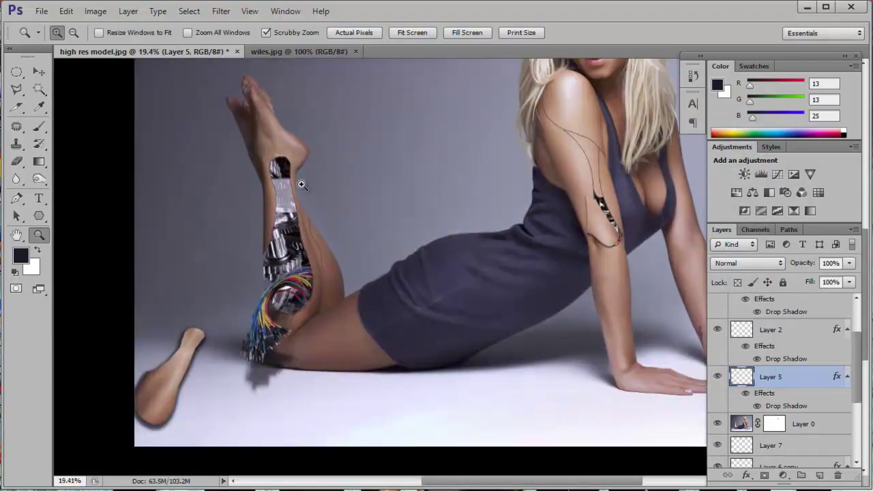
{"action": "left_click_drag", "start_coordinate": [301, 185], "coordinate": [341, 209]}
{"action": "scroll", "coordinate": [853, 305], "scroll_direction": "up", "scroll_amount": 3}
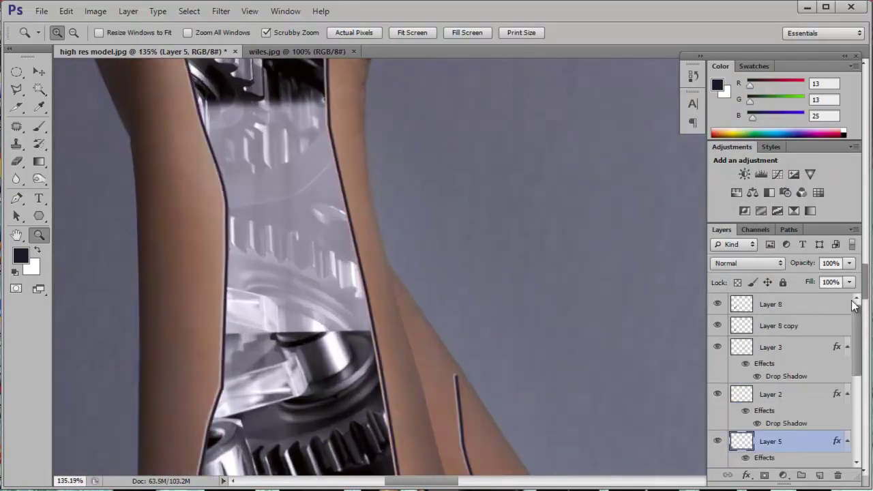
{"action": "scroll", "coordinate": [721, 372], "scroll_direction": "down", "scroll_amount": 3}
{"action": "scroll", "coordinate": [722, 406], "scroll_direction": "down", "scroll_amount": 3}
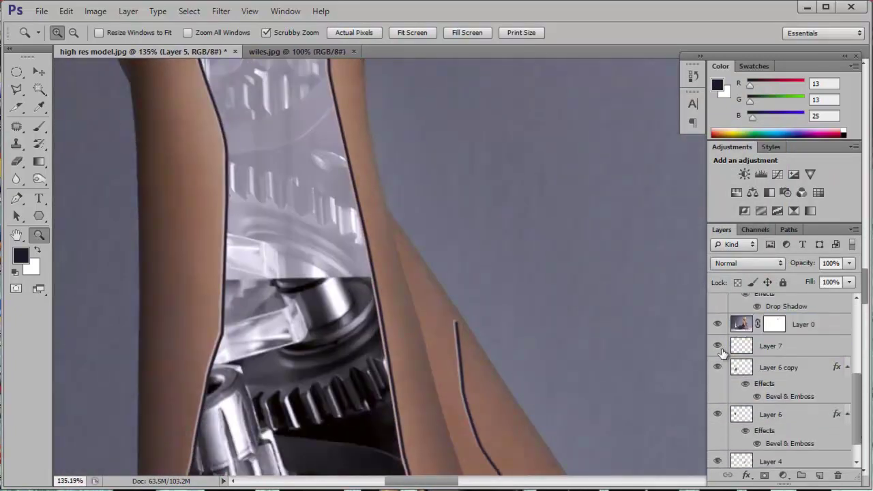
{"action": "scroll", "coordinate": [723, 402], "scroll_direction": "down", "scroll_amount": 2}
{"action": "mouse_move", "coordinate": [480, 327]}
{"action": "left_mouse_down"}
{"action": "mouse_move", "coordinate": [346, 303]}
{"action": "mouse_move", "coordinate": [410, 230]}
{"action": "left_mouse_up"}
Step: Check the Layer 6 gears, then re-enable Layer 5's drop shadow and review the model
{"action": "left_click", "coordinate": [718, 388]}
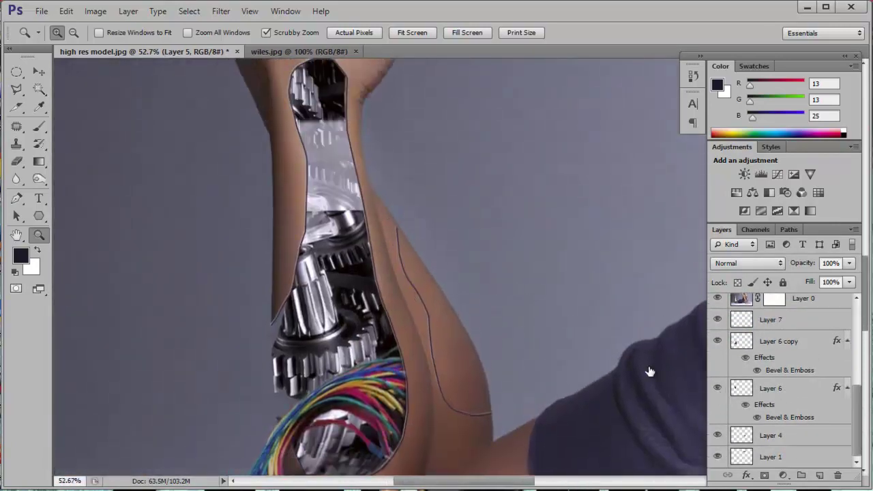
{"action": "left_click", "coordinate": [750, 388]}
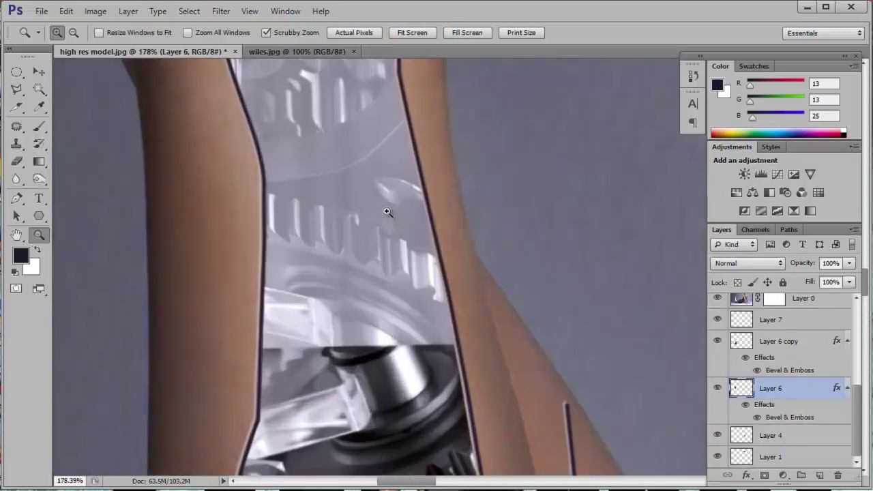
{"action": "key", "text": "ctrl+t"}
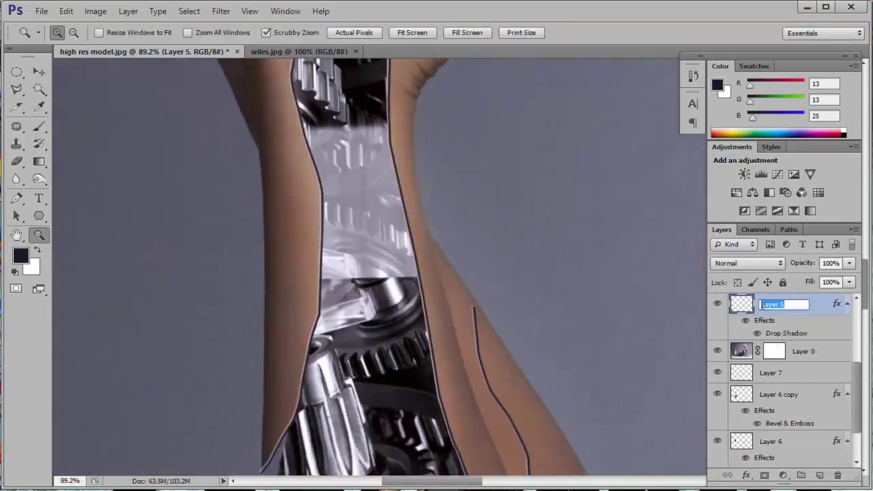
{"action": "double_click", "coordinate": [819, 303]}
{"action": "left_click", "coordinate": [369, 299]}
{"action": "left_click", "coordinate": [743, 105]}
{"action": "key", "text": "z"}
{"action": "left_click_drag", "start_coordinate": [509, 216], "coordinate": [403, 293]}
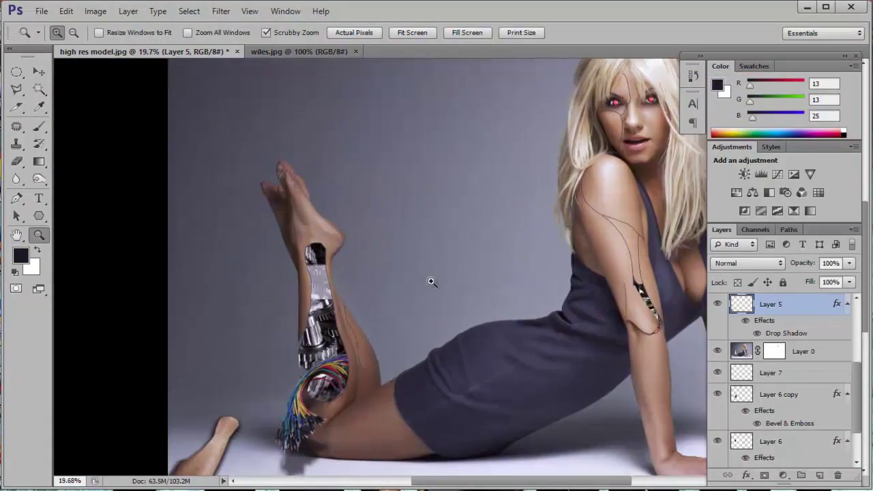
{"action": "left_click_drag", "start_coordinate": [324, 279], "coordinate": [382, 279]}
Step: Bring circuit board.jpg into the model image, rotate it along the leg, and send it below the photo
{"action": "key", "text": "ctrl+o"}
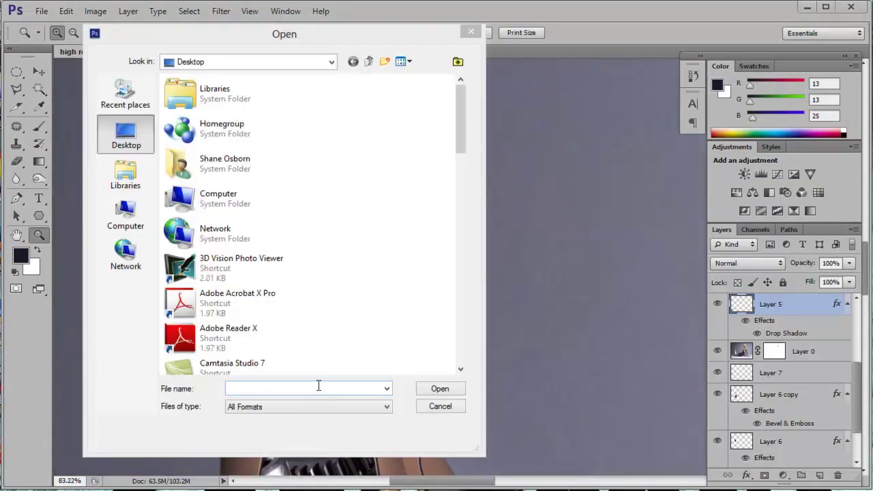
{"action": "left_click", "coordinate": [439, 388]}
{"action": "mouse_move", "coordinate": [339, 247]}
{"action": "left_mouse_down"}
{"action": "mouse_move", "coordinate": [328, 259]}
{"action": "mouse_move", "coordinate": [324, 335]}
{"action": "mouse_move", "coordinate": [334, 280]}
{"action": "left_mouse_up"}
{"action": "key", "text": "t"}
{"action": "key", "text": "ctrl+t"}
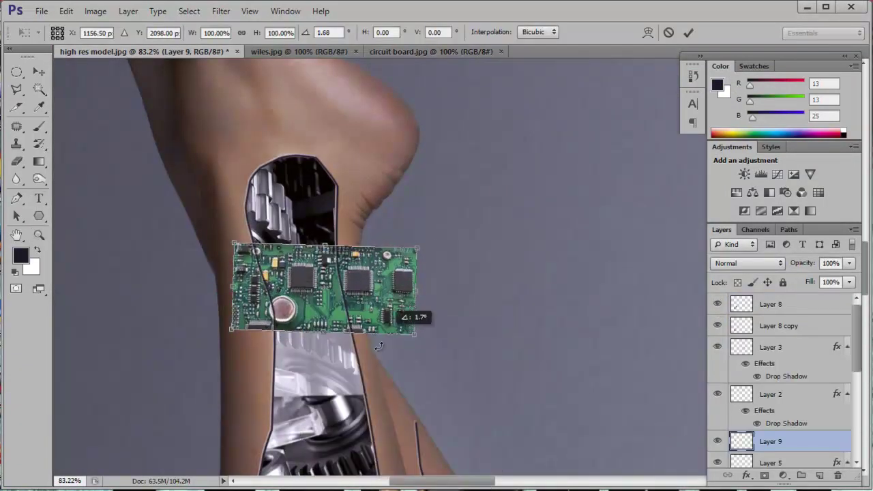
{"action": "left_click_drag", "start_coordinate": [409, 312], "coordinate": [324, 412]}
{"action": "scroll", "coordinate": [740, 333], "scroll_direction": "down", "scroll_amount": 3}
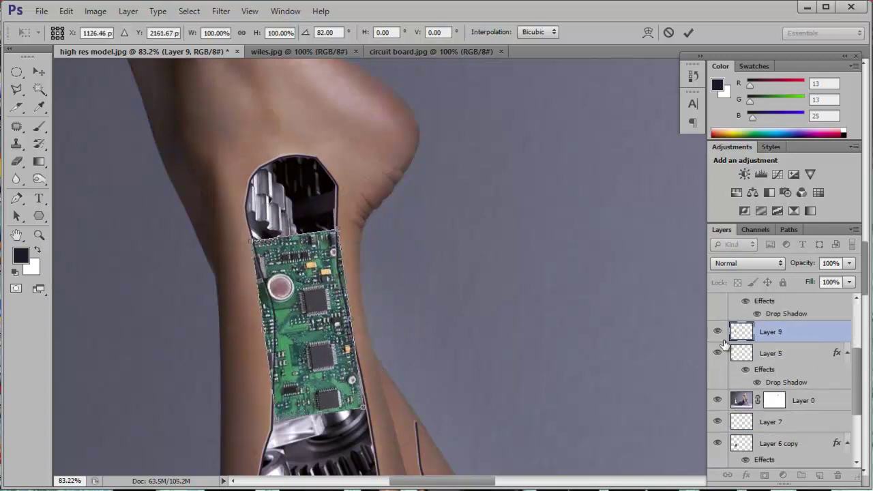
{"action": "key", "text": "Return"}
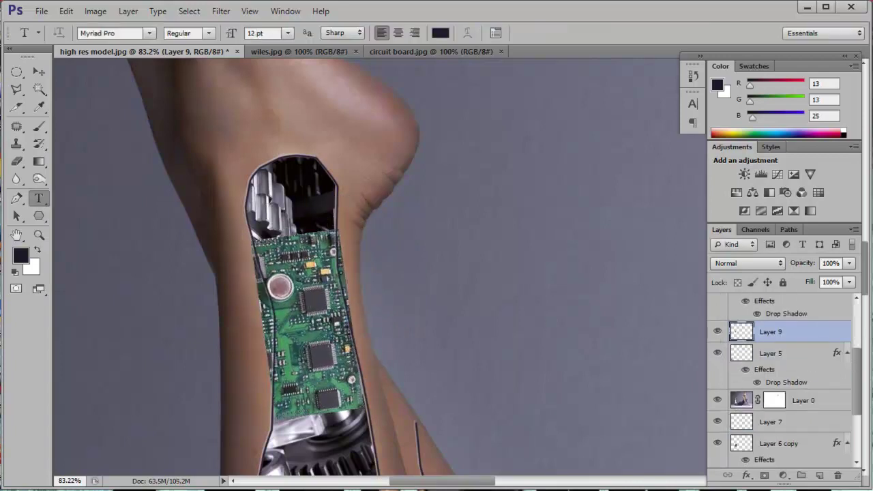
{"action": "key", "text": "ctrl+bracketleft"}
{"action": "key", "text": "ctrl+bracketleft"}
Step: Zoom around to check the circuit board's fit in the leg and the whole model
{"action": "scroll", "coordinate": [337, 246], "scroll_direction": "down", "scroll_amount": 5}
{"action": "scroll", "coordinate": [337, 245], "scroll_direction": "up", "scroll_amount": 3}
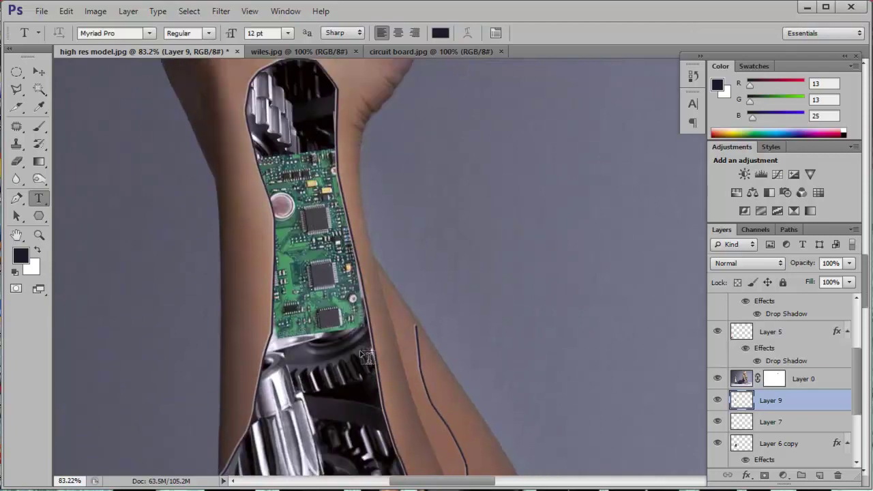
{"action": "key", "text": "z"}
{"action": "left_click", "coordinate": [376, 195], "text": "alt"}
{"action": "left_click", "coordinate": [410, 166], "text": "alt"}
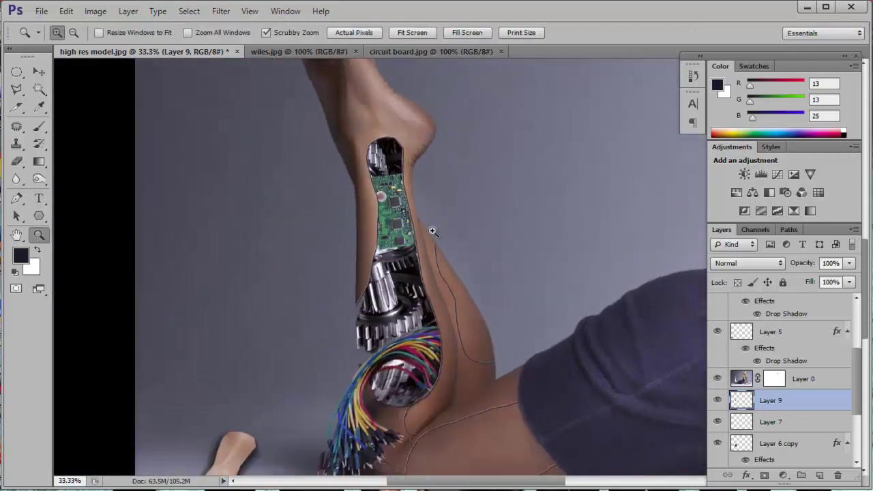
{"action": "left_click_drag", "start_coordinate": [425, 226], "coordinate": [384, 198]}
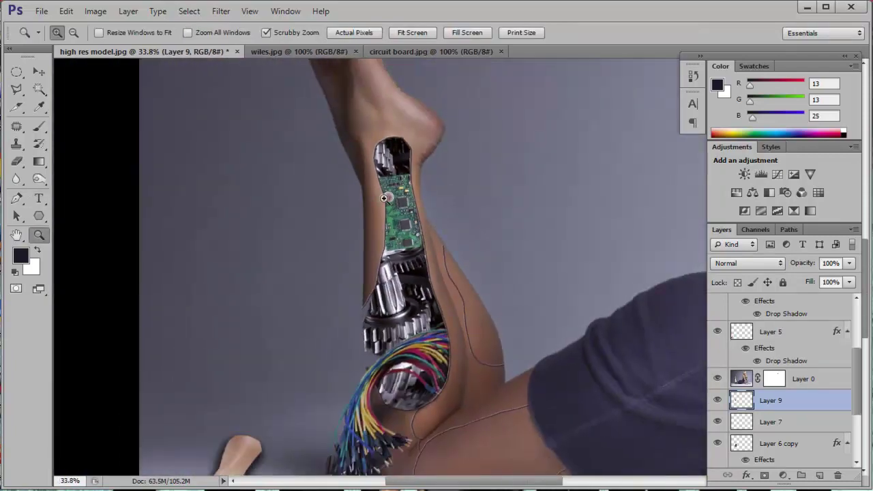
{"action": "mouse_move", "coordinate": [447, 193]}
{"action": "left_mouse_down"}
{"action": "mouse_move", "coordinate": [351, 307]}
{"action": "mouse_move", "coordinate": [470, 306]}
{"action": "left_mouse_up"}
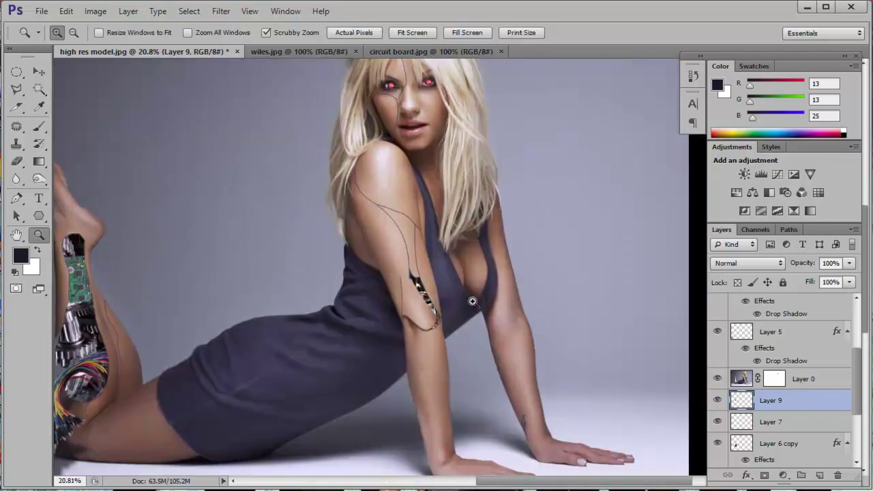
{"action": "key", "text": "t"}
{"action": "scroll", "coordinate": [456, 310], "scroll_direction": "down", "scroll_amount": 5}
Step: Select Layer 5 and stroke the forearm path with the dark brush
{"action": "left_click", "coordinate": [811, 332]}
{"action": "scroll", "coordinate": [844, 326], "scroll_direction": "up", "scroll_amount": 2}
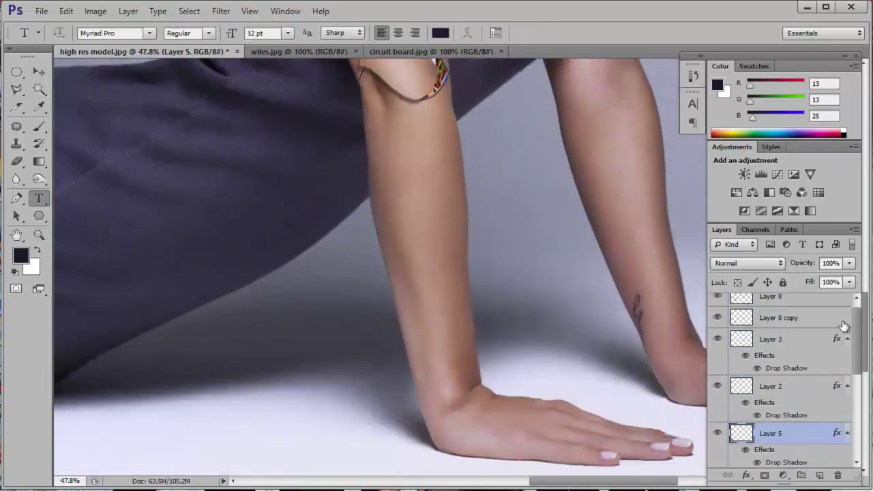
{"action": "key", "text": "p"}
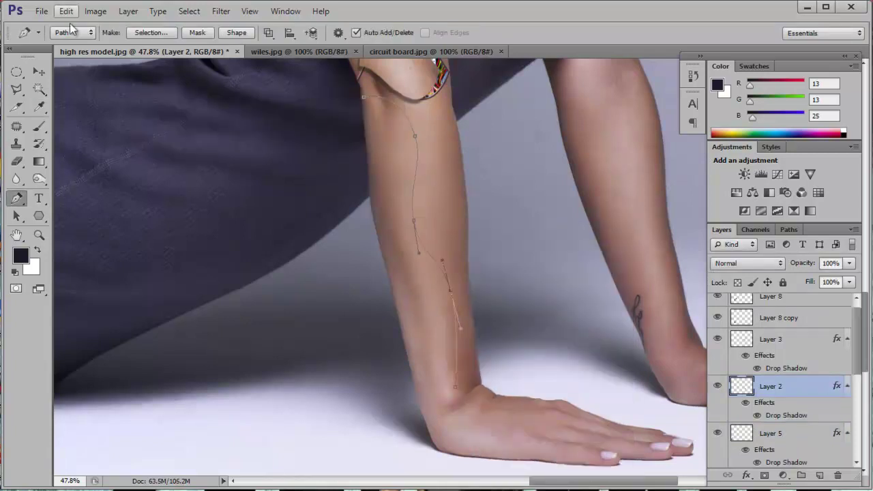
{"action": "key", "text": "b"}
{"action": "right_click", "coordinate": [237, 161]}
{"action": "key", "text": "p"}
{"action": "right_click", "coordinate": [266, 208]}
{"action": "left_click", "coordinate": [302, 298]}
{"action": "key", "text": "Return"}
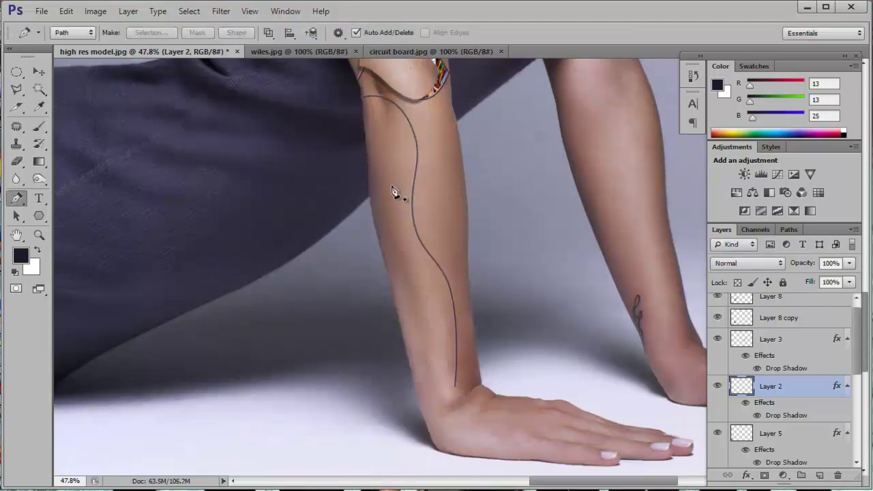
Step: Stroke the wrist path with the black brush
{"action": "scroll", "coordinate": [429, 164], "scroll_direction": "up", "scroll_amount": 5}
{"action": "key", "text": "i"}
{"action": "scroll", "coordinate": [451, 174], "scroll_direction": "down", "scroll_amount": 5}
{"action": "key", "text": "z"}
{"action": "scroll", "coordinate": [253, 314], "scroll_direction": "down", "scroll_amount": 3}
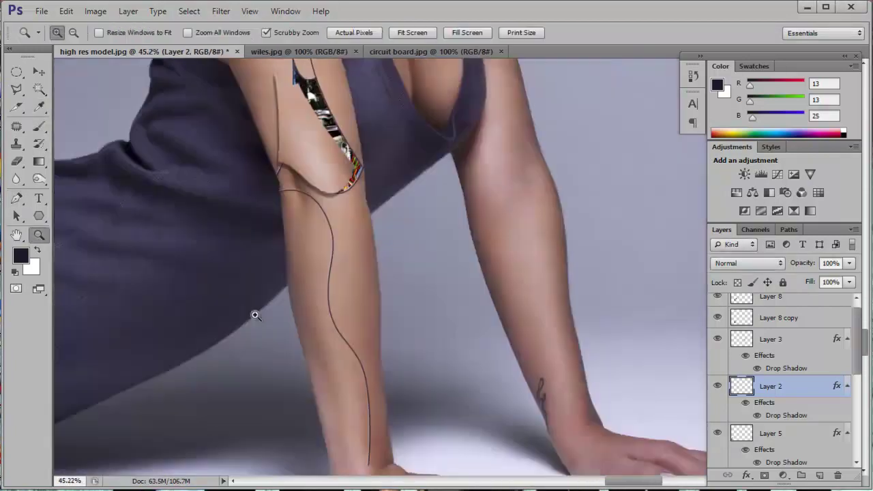
{"action": "scroll", "coordinate": [353, 403], "scroll_direction": "up", "scroll_amount": 3}
{"action": "scroll", "coordinate": [88, 210], "scroll_direction": "up", "scroll_amount": 3}
{"action": "key", "text": "p"}
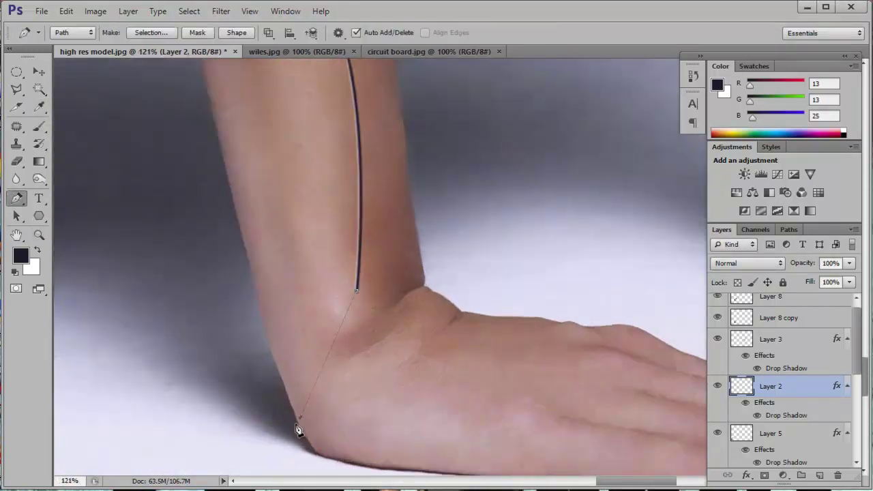
{"action": "right_click", "coordinate": [422, 61]}
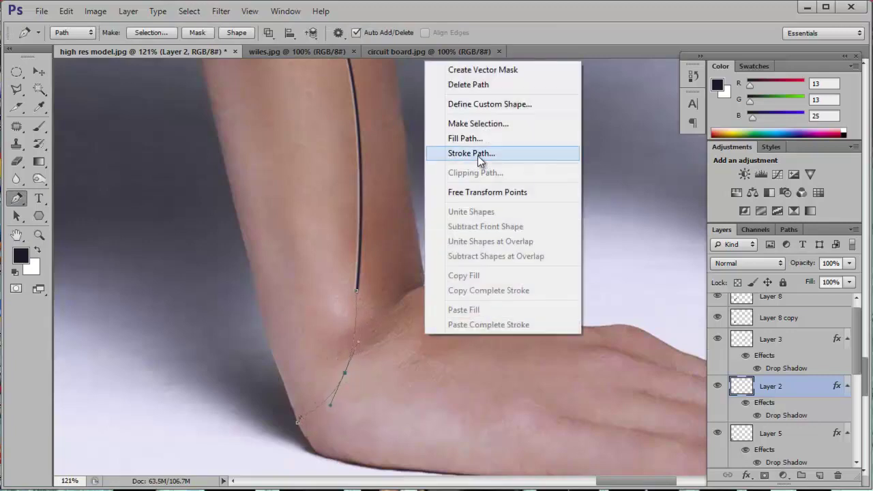
{"action": "left_click", "coordinate": [470, 152]}
{"action": "key", "text": "Return"}
Step: Stroke two curved panel lines across the chest in black
{"action": "key", "text": "z"}
{"action": "scroll", "coordinate": [376, 132], "scroll_direction": "down", "scroll_amount": 3}
{"action": "scroll", "coordinate": [493, 238], "scroll_direction": "down", "scroll_amount": 2}
{"action": "scroll", "coordinate": [460, 250], "scroll_direction": "down", "scroll_amount": 1}
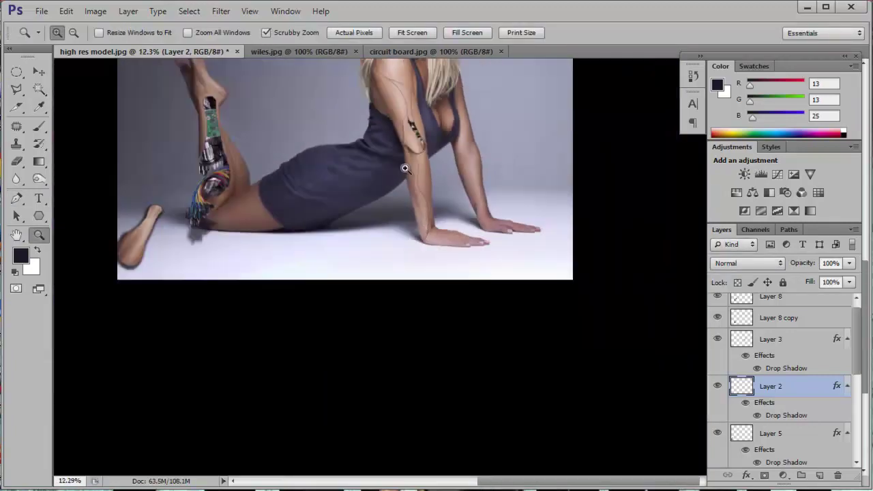
{"action": "scroll", "coordinate": [645, 218], "scroll_direction": "up", "scroll_amount": 5}
{"action": "key", "text": "p"}
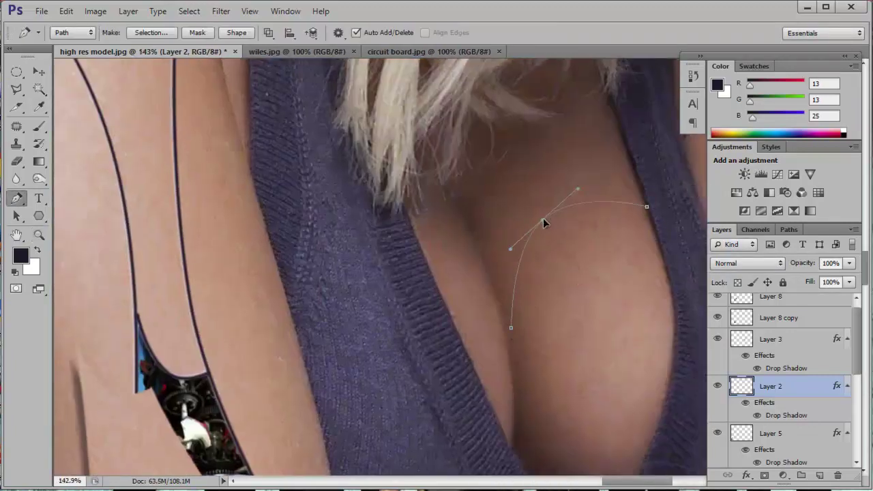
{"action": "right_click", "coordinate": [543, 218]}
{"action": "left_click", "coordinate": [591, 308]}
{"action": "key", "text": "Return"}
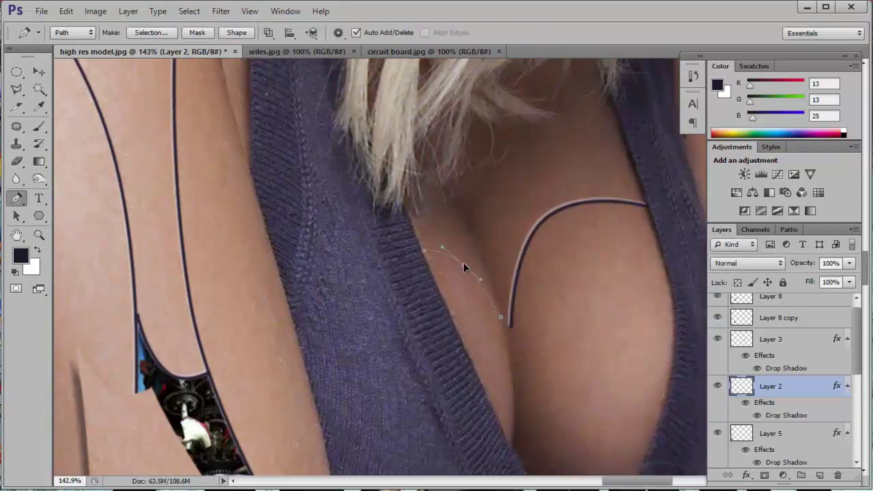
{"action": "right_click", "coordinate": [461, 258]}
{"action": "left_click", "coordinate": [509, 348]}
{"action": "key", "text": "Return"}
Step: Add the shoulder line and trim a small piece of it with the eraser
{"action": "key", "text": "z"}
{"action": "scroll", "coordinate": [495, 286], "scroll_direction": "down", "scroll_amount": 3}
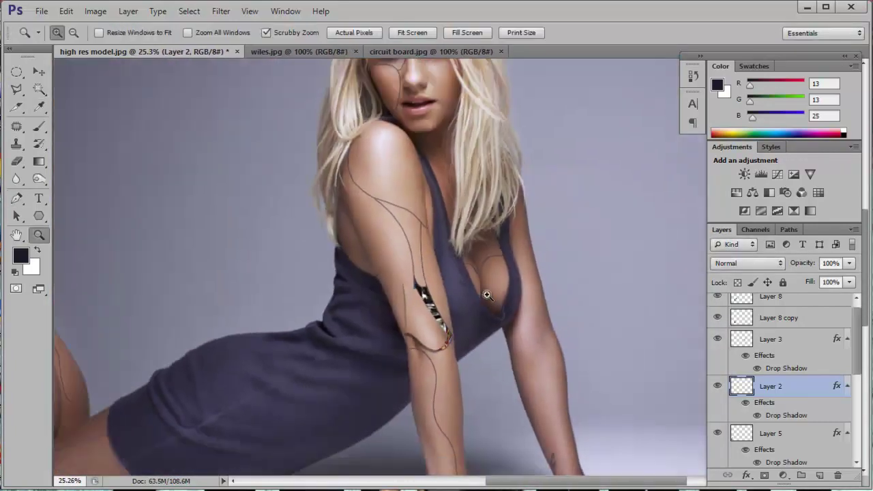
{"action": "scroll", "coordinate": [427, 219], "scroll_direction": "down", "scroll_amount": 2}
{"action": "scroll", "coordinate": [427, 218], "scroll_direction": "up", "scroll_amount": 4}
{"action": "scroll", "coordinate": [450, 220], "scroll_direction": "up", "scroll_amount": 1}
{"action": "key", "text": "p"}
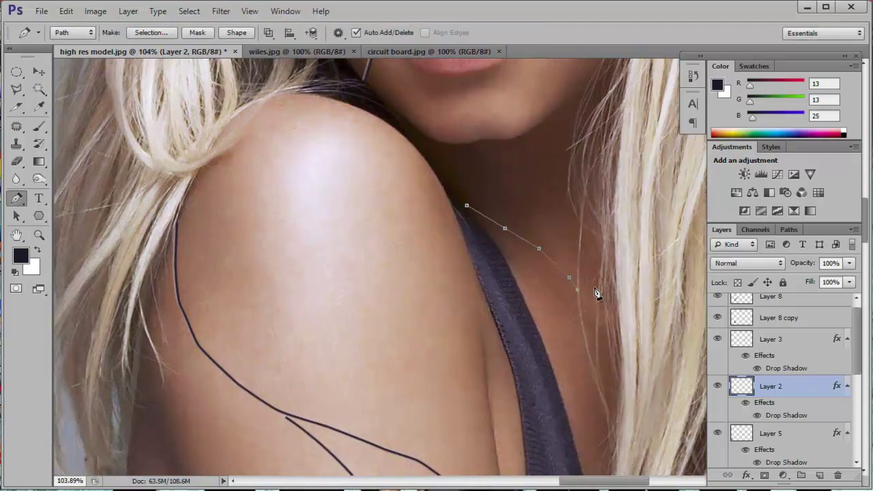
{"action": "scroll", "coordinate": [341, 301], "scroll_direction": "up", "scroll_amount": 5}
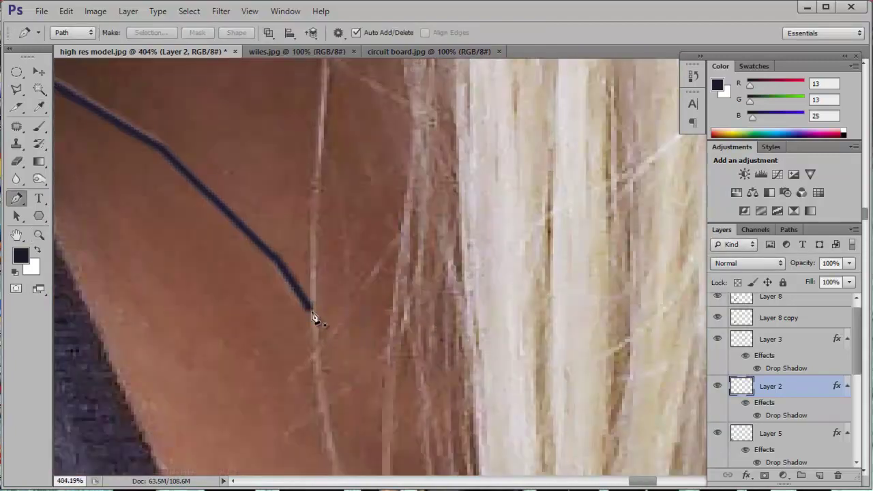
{"action": "right_click", "coordinate": [442, 271]}
{"action": "key", "text": "Escape"}
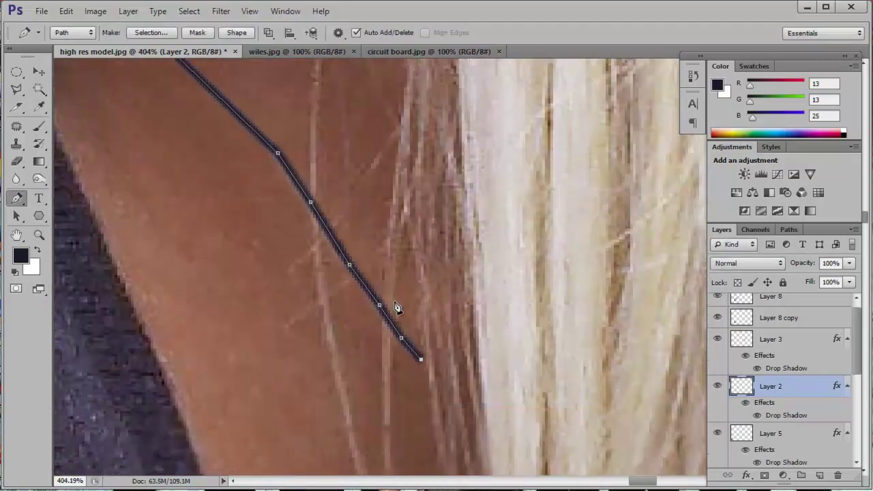
{"action": "key", "text": "e"}
{"action": "right_click", "coordinate": [329, 213]}
{"action": "key", "text": "Return"}
{"action": "left_click_drag", "start_coordinate": [308, 199], "coordinate": [315, 220]}
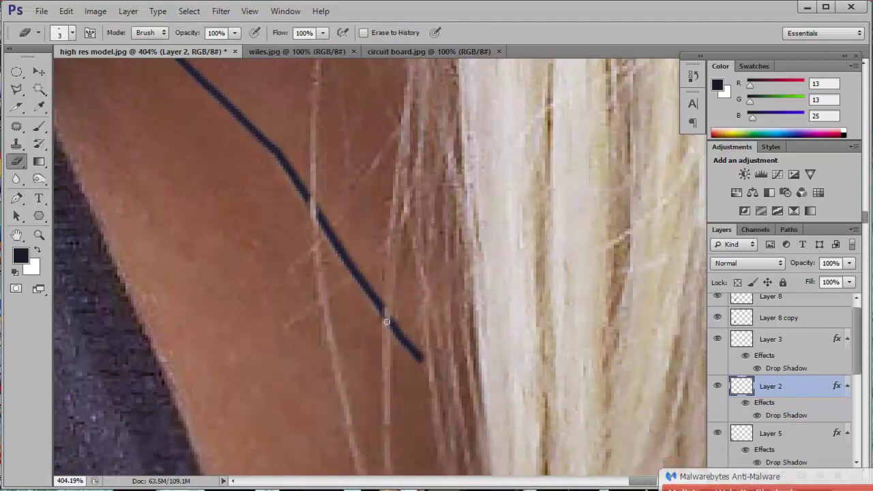
Step: Stroke two curved panel lines along the other arm in black
{"action": "scroll", "coordinate": [386, 333], "scroll_direction": "down", "scroll_amount": 4}
{"action": "scroll", "coordinate": [471, 337], "scroll_direction": "down", "scroll_amount": 4}
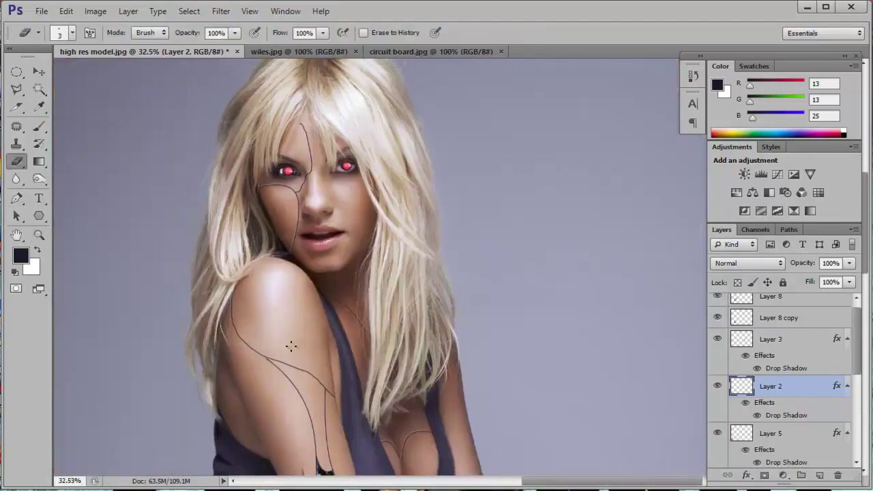
{"action": "scroll", "coordinate": [354, 204], "scroll_direction": "down", "scroll_amount": 4}
{"action": "scroll", "coordinate": [320, 296], "scroll_direction": "down", "scroll_amount": 3}
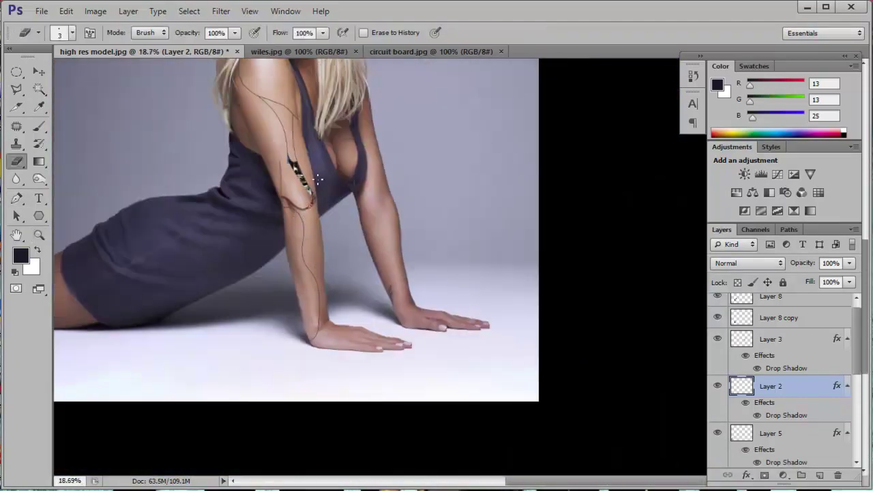
{"action": "scroll", "coordinate": [404, 217], "scroll_direction": "up", "scroll_amount": 4}
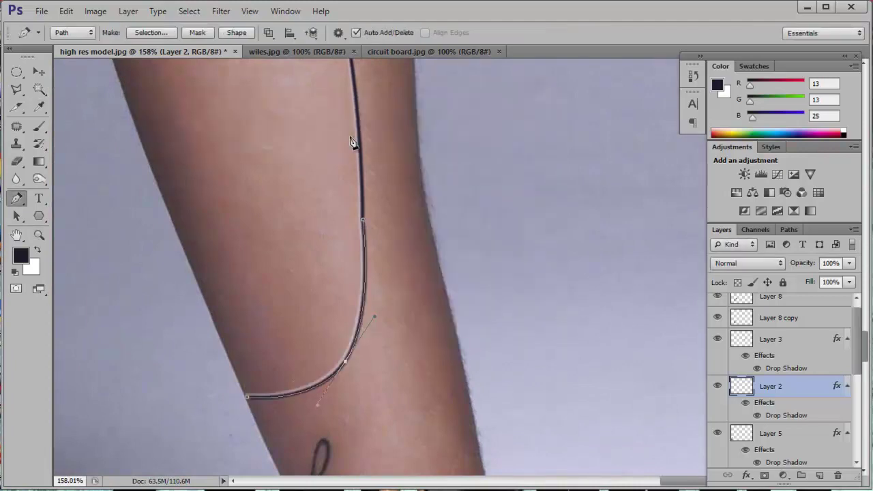
{"action": "scroll", "coordinate": [600, 191], "scroll_direction": "up", "scroll_amount": 5}
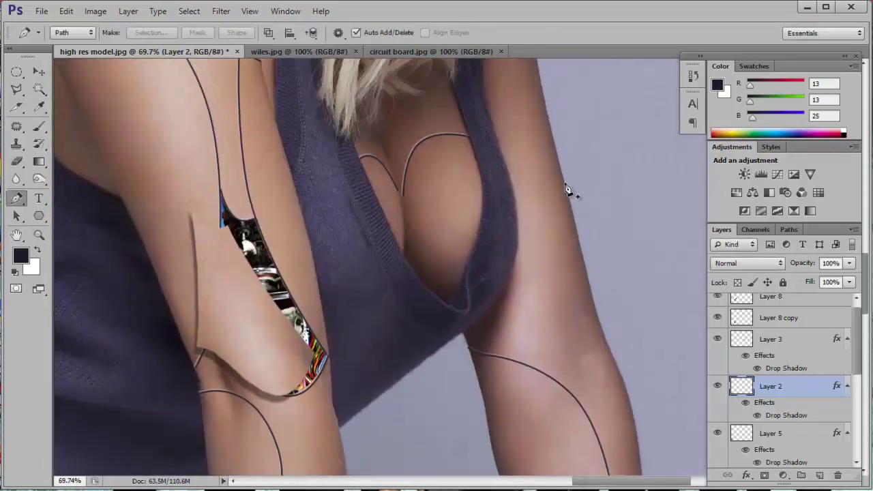
{"action": "right_click", "coordinate": [566, 349]}
{"action": "left_click", "coordinate": [614, 359]}
{"action": "key", "text": "Return"}
{"action": "scroll", "coordinate": [534, 194], "scroll_direction": "up", "scroll_amount": 3}
{"action": "right_click", "coordinate": [510, 229]}
{"action": "left_click", "coordinate": [560, 300]}
{"action": "key", "text": "Return"}
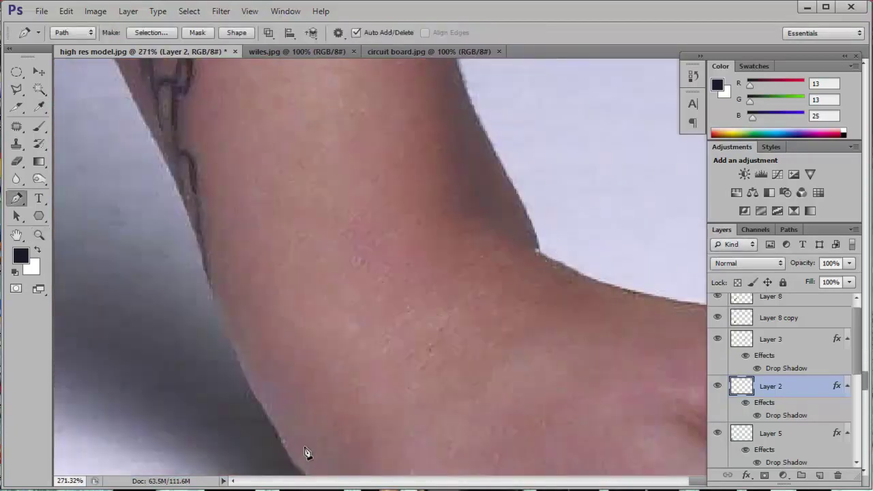
Step: Stroke the elbow path in white, then again in black over it
{"action": "scroll", "coordinate": [446, 346], "scroll_direction": "up", "scroll_amount": 2, "text": "alt"}
{"action": "key", "text": "x"}
{"action": "scroll", "coordinate": [440, 358], "scroll_direction": "down", "scroll_amount": 5}
{"action": "scroll", "coordinate": [300, 233], "scroll_direction": "up", "scroll_amount": 4}
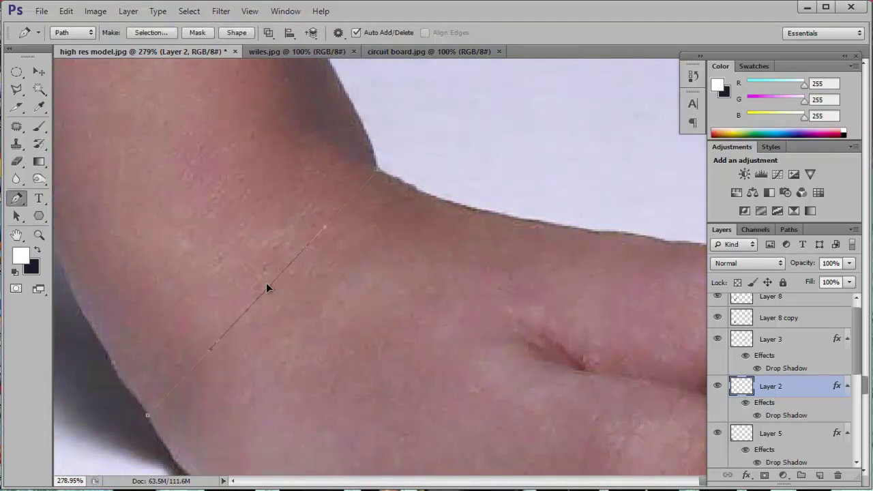
{"action": "right_click", "coordinate": [270, 239]}
{"action": "left_click", "coordinate": [300, 278]}
{"action": "left_click", "coordinate": [347, 129]}
{"action": "key", "text": "x"}
{"action": "right_click", "coordinate": [316, 234]}
{"action": "left_click", "coordinate": [348, 271]}
{"action": "scroll", "coordinate": [346, 197], "scroll_direction": "down", "scroll_amount": 5}
{"action": "scroll", "coordinate": [230, 328], "scroll_direction": "up", "scroll_amount": 5}
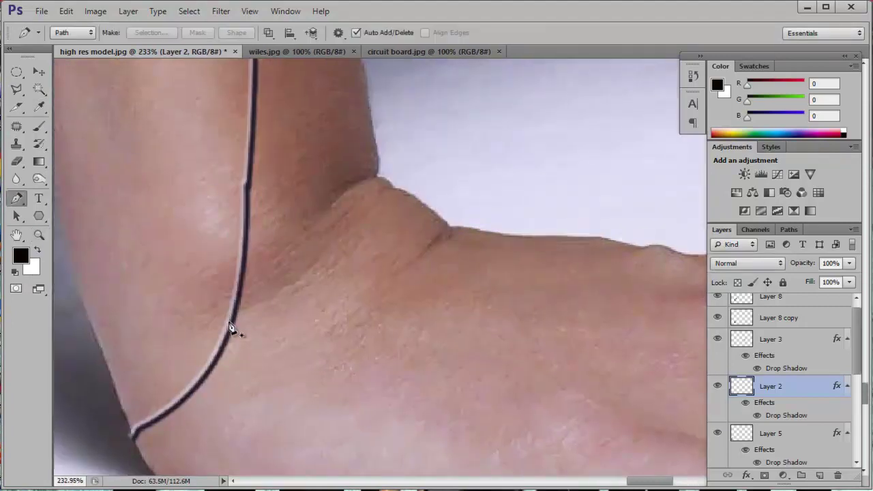
Step: Curve the inner-elbow line and stroke it in black
{"action": "left_click_drag", "start_coordinate": [297, 221], "coordinate": [259, 258]}
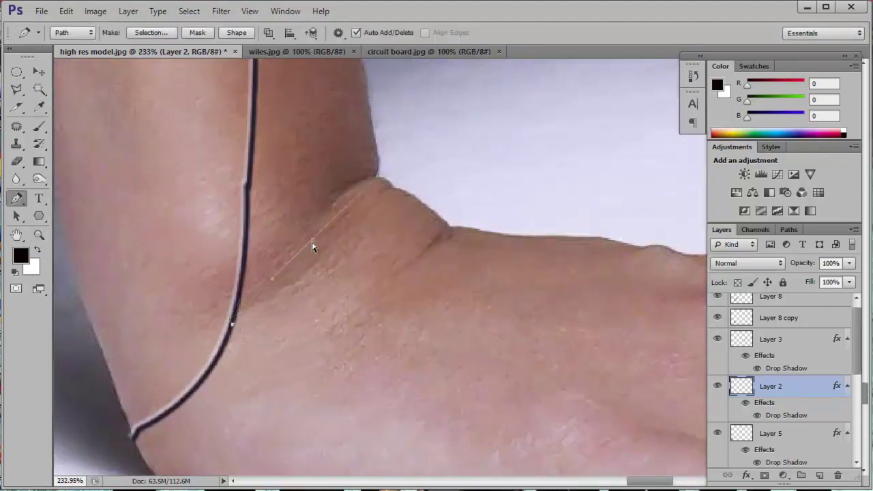
{"action": "right_click", "coordinate": [318, 218]}
{"action": "left_click", "coordinate": [351, 257]}
{"action": "left_click", "coordinate": [352, 127]}
{"action": "scroll", "coordinate": [491, 264], "scroll_direction": "down", "scroll_amount": 3}
{"action": "scroll", "coordinate": [584, 237], "scroll_direction": "down", "scroll_amount": 1}
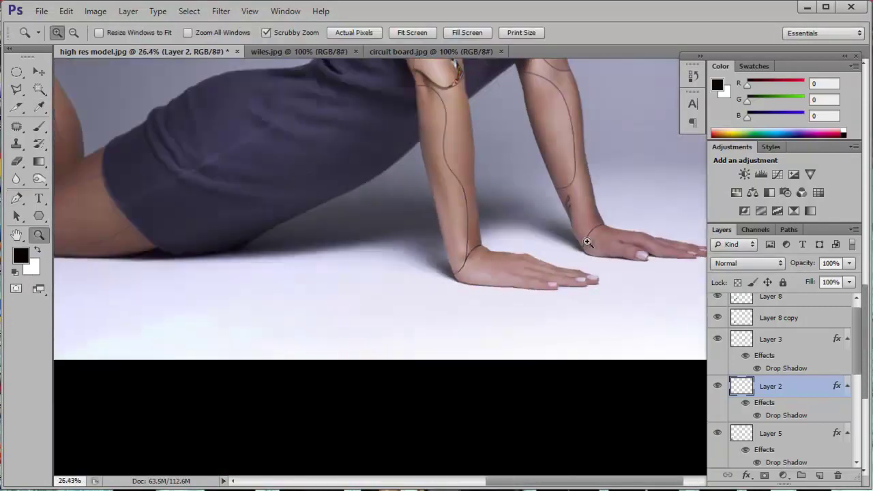
{"action": "scroll", "coordinate": [424, 352], "scroll_direction": "down", "scroll_amount": 1}
{"action": "scroll", "coordinate": [526, 306], "scroll_direction": "up", "scroll_amount": 3}
{"action": "scroll", "coordinate": [456, 280], "scroll_direction": "up", "scroll_amount": 2}
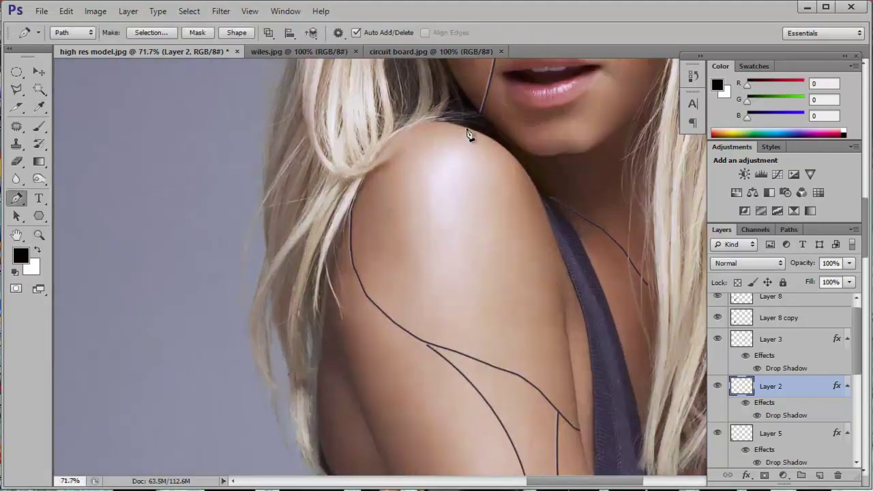
{"action": "scroll", "coordinate": [468, 134], "scroll_direction": "up", "scroll_amount": 2}
{"action": "scroll", "coordinate": [419, 195], "scroll_direction": "down", "scroll_amount": 1}
{"action": "scroll", "coordinate": [418, 195], "scroll_direction": "down", "scroll_amount": 2}
Step: Draw a new line across the shoulder and stroke it in black
{"action": "left_click", "coordinate": [477, 234]}
{"action": "left_click", "coordinate": [406, 362]}
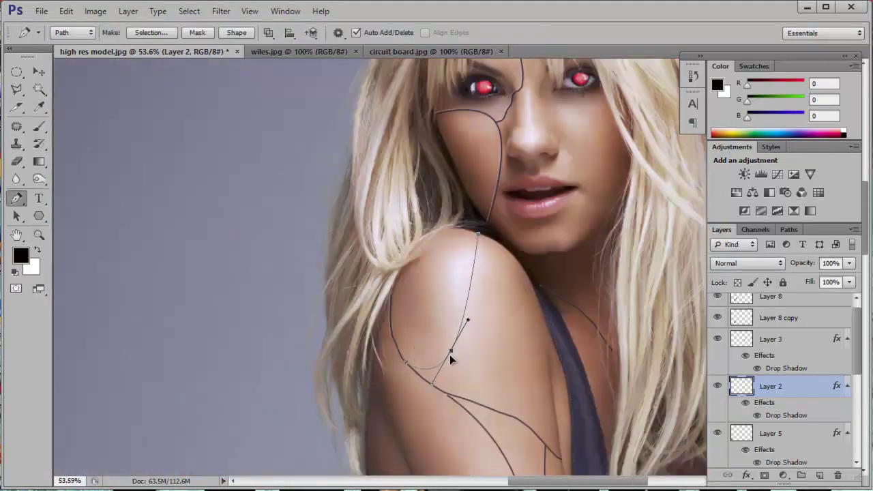
{"action": "right_click", "coordinate": [510, 347]}
{"action": "left_click", "coordinate": [554, 164]}
{"action": "key", "text": "Return"}
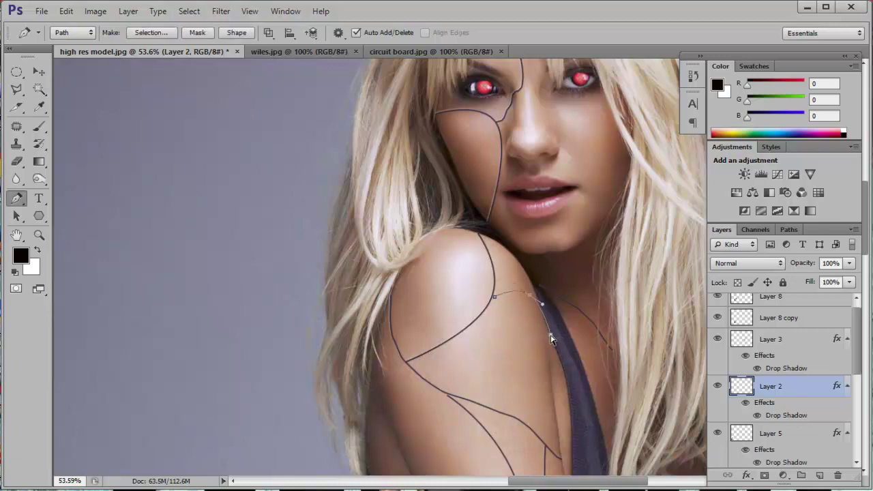
{"action": "right_click", "coordinate": [552, 340]}
{"action": "key", "text": "Escape"}
{"action": "scroll", "coordinate": [546, 307], "scroll_direction": "up", "scroll_amount": 2}
{"action": "scroll", "coordinate": [545, 307], "scroll_direction": "up", "scroll_amount": 2}
Step: Stroke the shoulder segment in black and zoom in beside the strap
{"action": "right_click", "coordinate": [465, 268]}
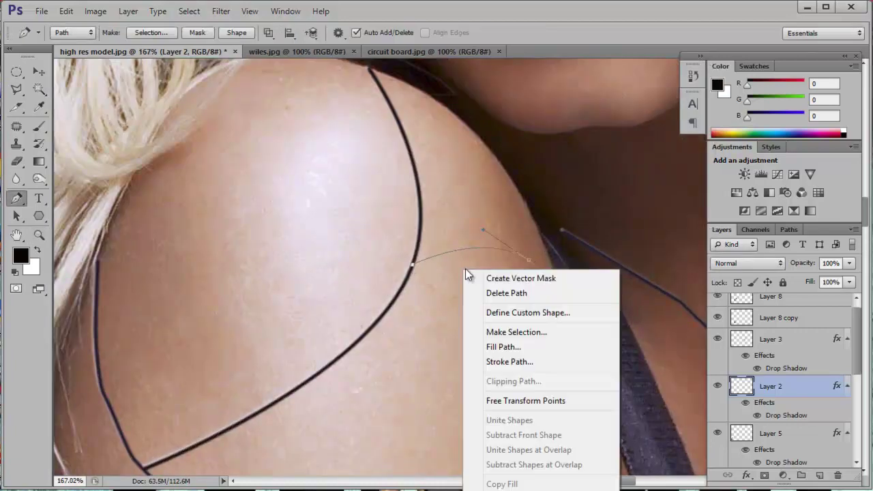
{"action": "left_click", "coordinate": [509, 361]}
{"action": "key", "text": "Return"}
{"action": "scroll", "coordinate": [391, 152], "scroll_direction": "up", "scroll_amount": 1}
{"action": "key", "text": "e"}
{"action": "right_click", "coordinate": [517, 308]}
{"action": "key", "text": "Escape"}
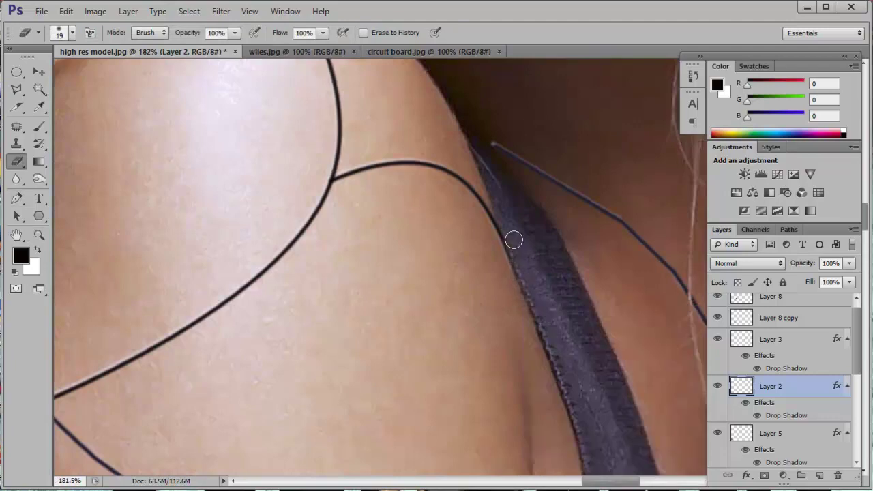
{"action": "left_click_drag", "start_coordinate": [506, 220], "coordinate": [421, 264]}
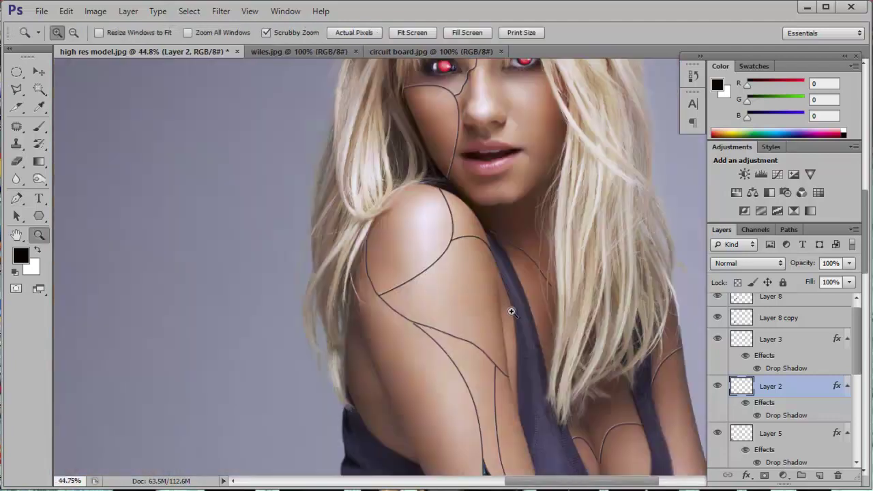
{"action": "mouse_move", "coordinate": [512, 312]}
{"action": "left_mouse_down"}
{"action": "mouse_move", "coordinate": [505, 279]}
{"action": "mouse_move", "coordinate": [567, 279]}
{"action": "left_mouse_up"}
Step: Stroke the last shoulder path as a black line and zoom out to the whole model
{"action": "key", "text": "p"}
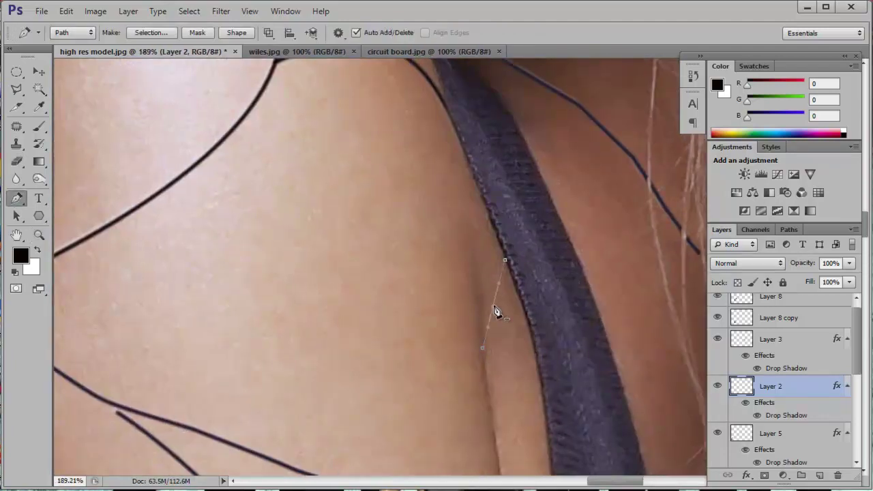
{"action": "right_click", "coordinate": [503, 253]}
{"action": "left_click", "coordinate": [361, 124]}
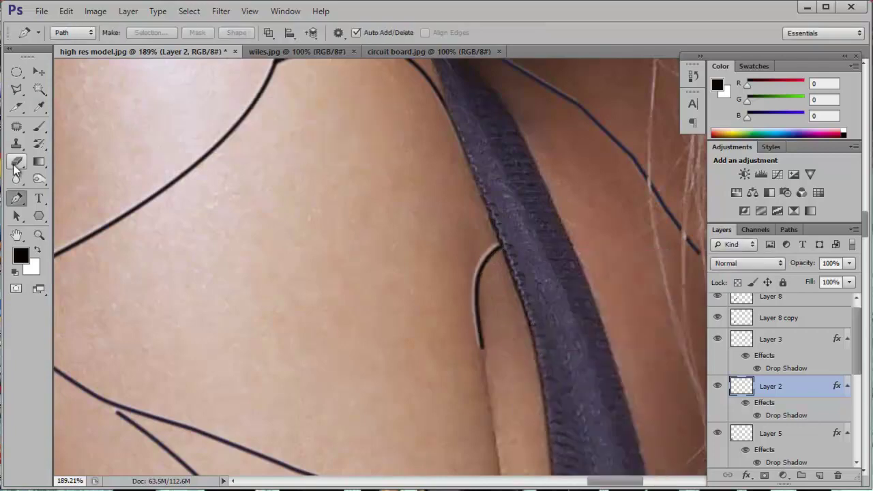
{"action": "left_click_drag", "start_coordinate": [492, 347], "coordinate": [409, 347]}
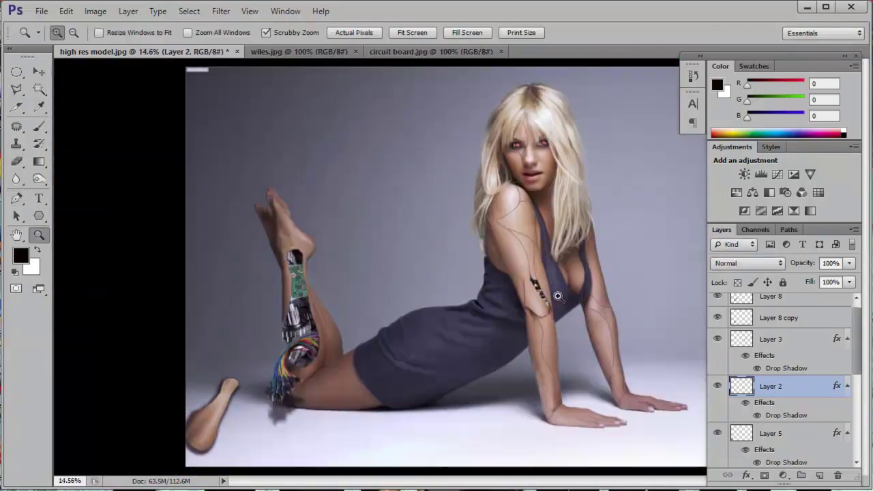
Step: Darken the circuit board on Layer 9 with Levels, black input set to 41
{"action": "left_click_drag", "start_coordinate": [164, 405], "coordinate": [200, 404]}
{"action": "key", "text": "e"}
{"action": "scroll", "coordinate": [735, 343], "scroll_direction": "down", "scroll_amount": 5}
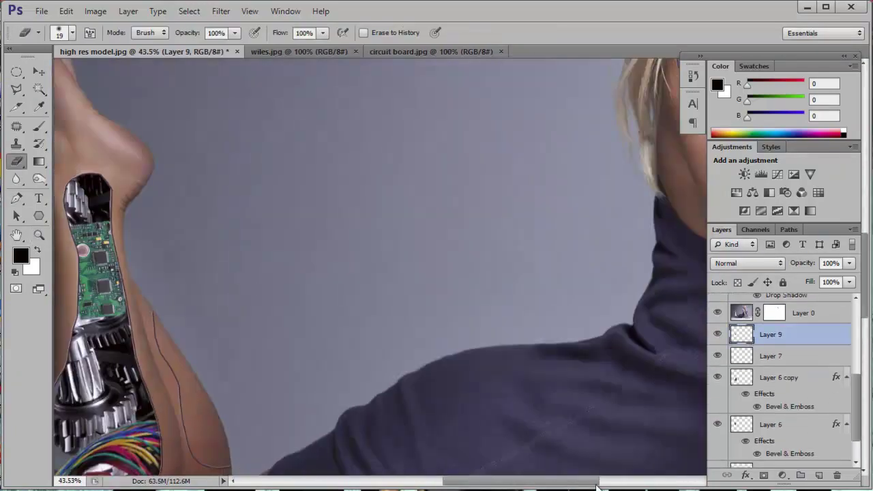
{"action": "left_click_drag", "start_coordinate": [596, 482], "coordinate": [548, 482]}
{"action": "left_click", "coordinate": [96, 11]}
{"action": "left_click", "coordinate": [259, 58]}
{"action": "left_click_drag", "start_coordinate": [51, 212], "coordinate": [79, 217]}
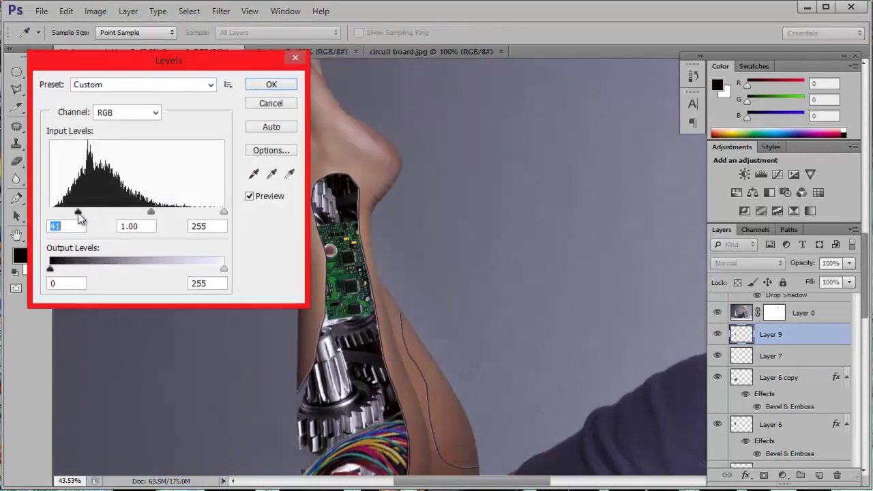
{"action": "key", "text": "Return"}
Step: Bend the Pen path into a curve along the finger
{"action": "mouse_move", "coordinate": [409, 273]}
{"action": "left_mouse_down"}
{"action": "mouse_move", "coordinate": [582, 316]}
{"action": "mouse_move", "coordinate": [380, 364]}
{"action": "left_mouse_up"}
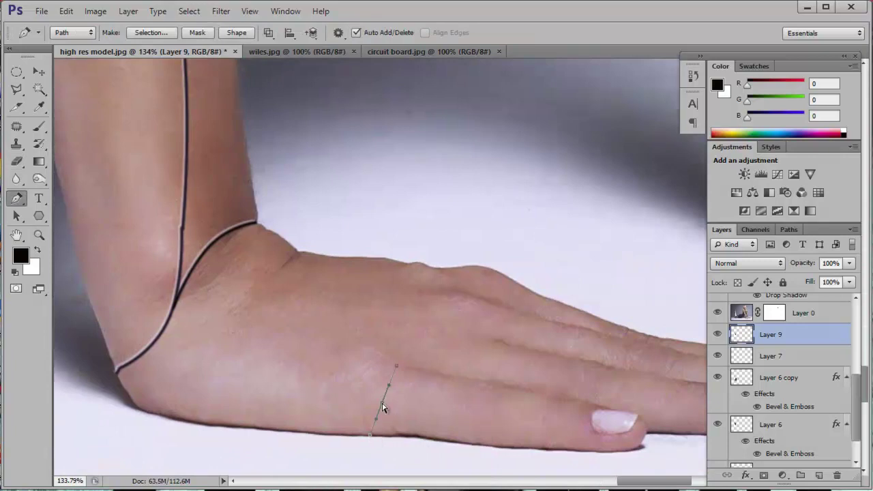
{"action": "right_click", "coordinate": [382, 407]}
{"action": "key", "text": "Escape"}
{"action": "left_click_drag", "start_coordinate": [384, 403], "coordinate": [359, 388]}
{"action": "right_click", "coordinate": [401, 398]}
{"action": "key", "text": "Escape"}
{"action": "scroll", "coordinate": [785, 396], "scroll_direction": "down", "scroll_amount": 5}
Step: On Layer 2, stroke two curved panel lines across the fingers in black
{"action": "left_click", "coordinate": [771, 394]}
{"action": "right_click", "coordinate": [390, 111]}
{"action": "left_click", "coordinate": [452, 200]}
{"action": "key", "text": "Return"}
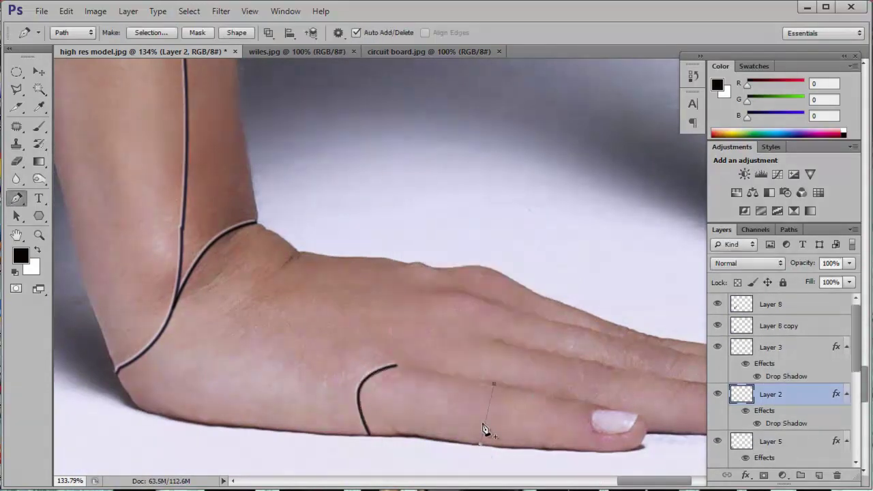
{"action": "right_click", "coordinate": [495, 408]}
{"action": "left_click", "coordinate": [557, 221]}
{"action": "left_click", "coordinate": [349, 125]}
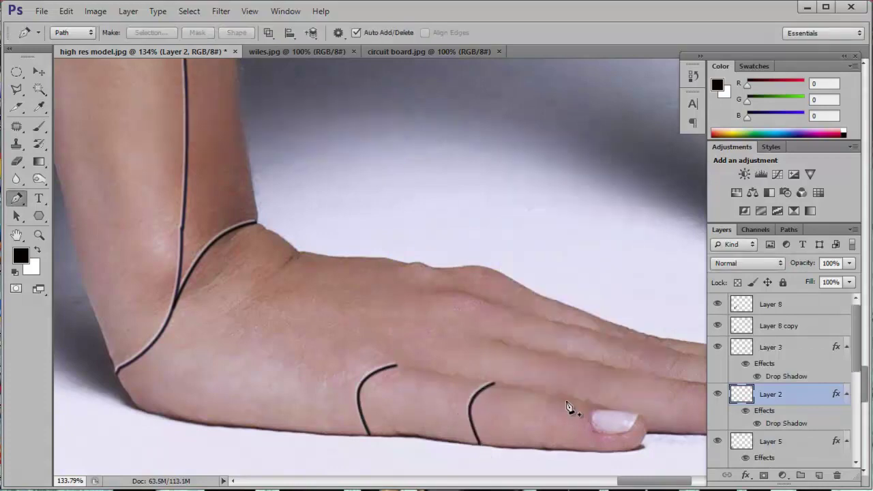
Step: Zoom out, zoom in on the model's face, and bring up the Open dialog
{"action": "key", "text": "ctrl+minus"}
{"action": "key", "text": "z"}
{"action": "key", "text": "ctrl+minus"}
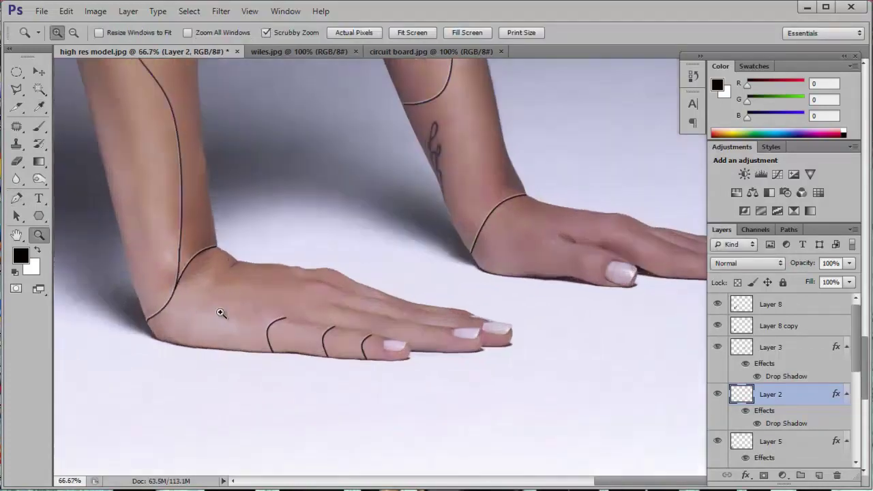
{"action": "key", "text": "ctrl+minus"}
{"action": "key", "text": "ctrl+minus"}
{"action": "mouse_move", "coordinate": [446, 321]}
{"action": "left_mouse_down"}
{"action": "mouse_move", "coordinate": [521, 246]}
{"action": "mouse_move", "coordinate": [489, 303]}
{"action": "left_mouse_up"}
{"action": "key", "text": "p"}
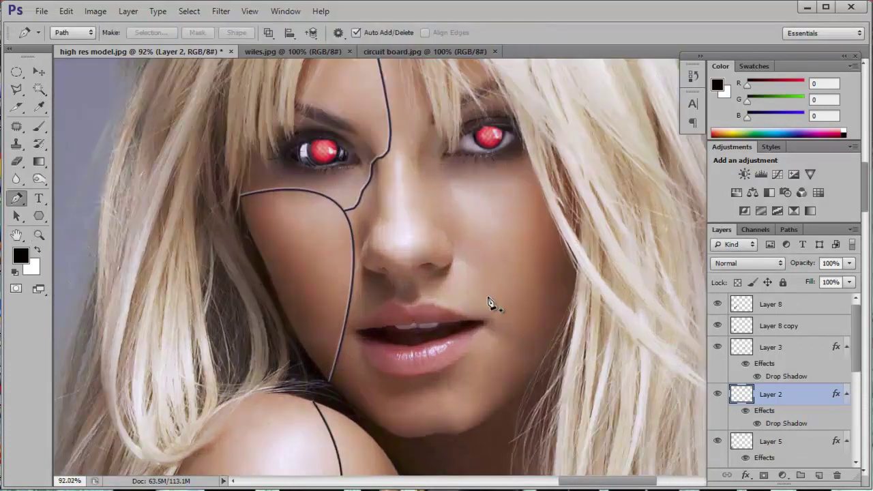
{"action": "key", "text": "ctrl+o"}
Step: Open the terminater skull image from the PROPS folder
{"action": "double_click", "coordinate": [354, 135]}
{"action": "double_click", "coordinate": [205, 141]}
{"action": "type", "text": "te"}
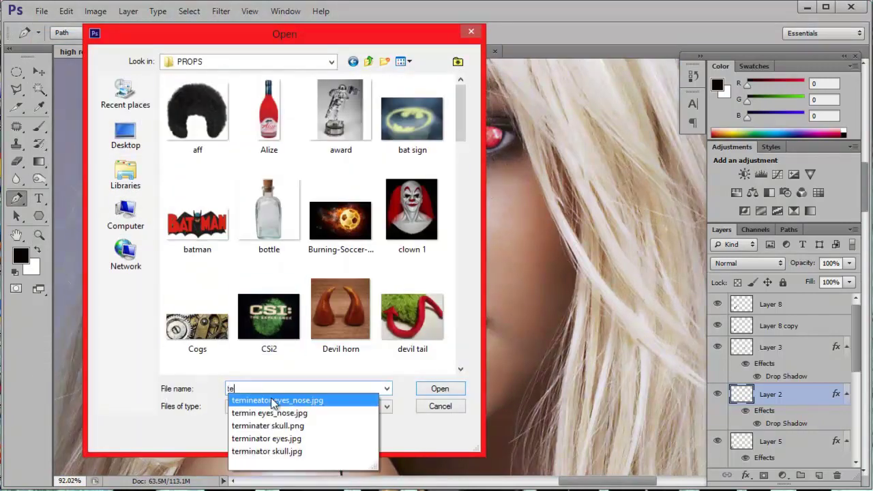
{"action": "left_click", "coordinate": [272, 401]}
{"action": "scroll", "coordinate": [455, 311], "scroll_direction": "down", "scroll_amount": 1}
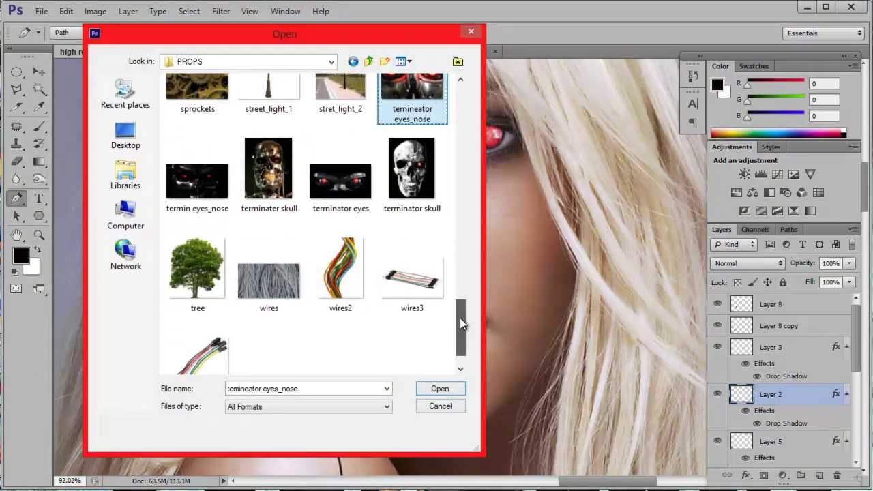
{"action": "key", "text": "Down"}
{"action": "key", "text": "Left"}
{"action": "key", "text": "Left"}
{"action": "left_click", "coordinate": [440, 389]}
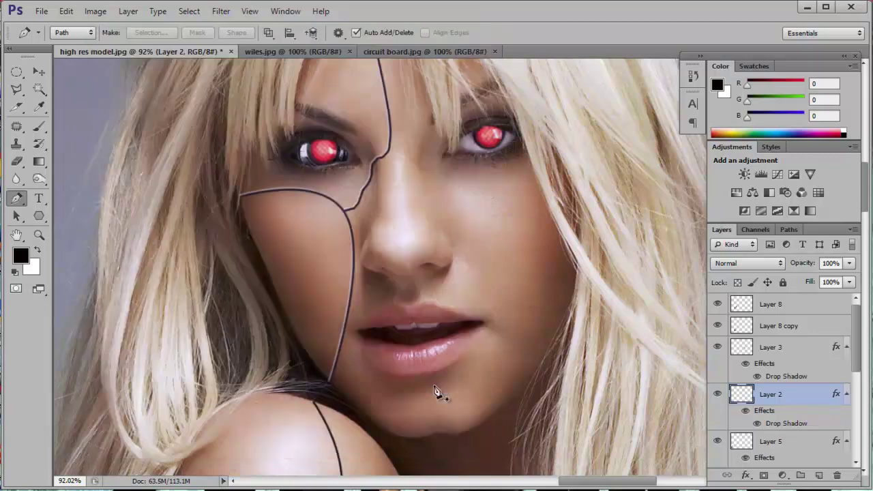
Step: Bring the skull into the model document, placing, tilting and widening it over the face
{"action": "left_click_drag", "start_coordinate": [580, 52], "coordinate": [594, 81]}
{"action": "key", "text": "l"}
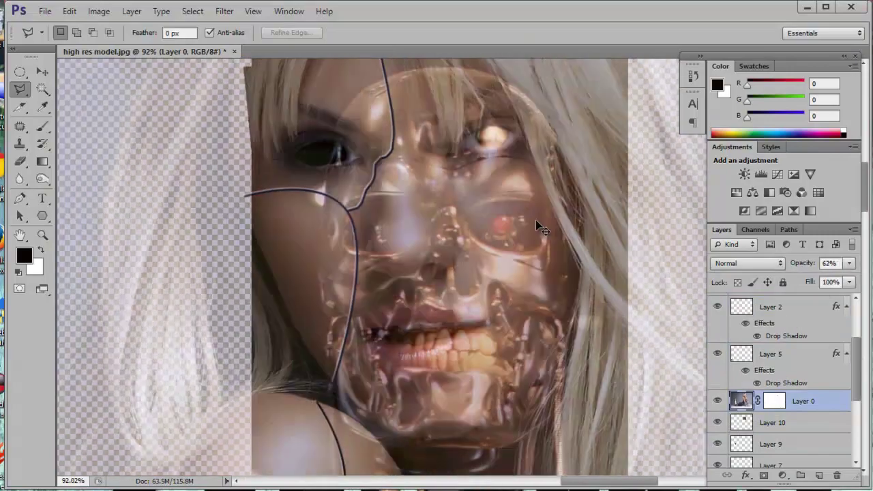
{"action": "left_click_drag", "start_coordinate": [539, 229], "coordinate": [494, 141]}
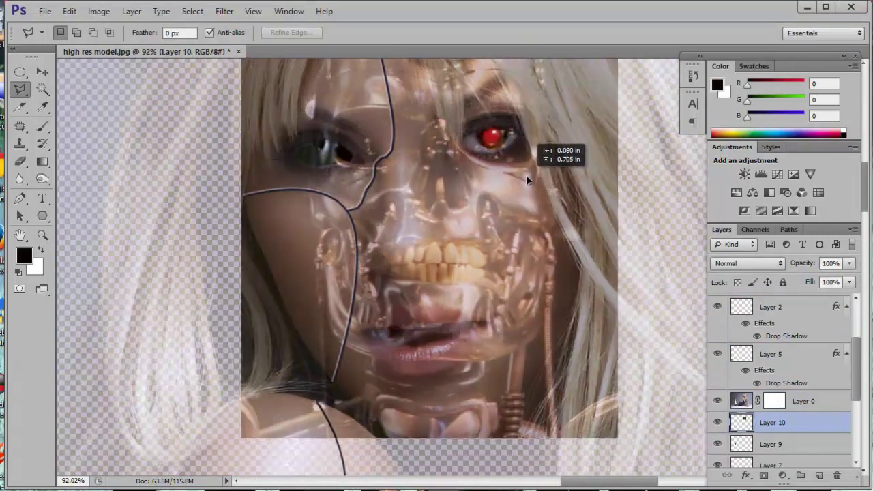
{"action": "right_click", "coordinate": [296, 193]}
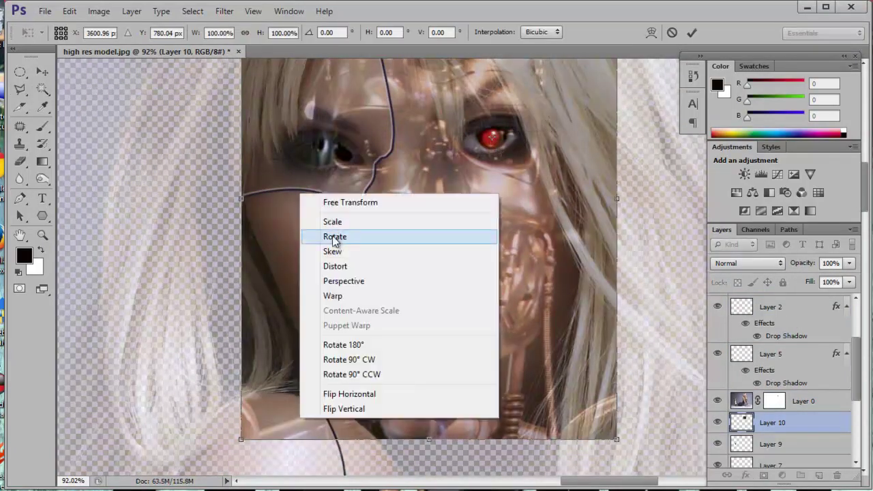
{"action": "left_click", "coordinate": [321, 234]}
{"action": "left_click_drag", "start_coordinate": [195, 244], "coordinate": [165, 249]}
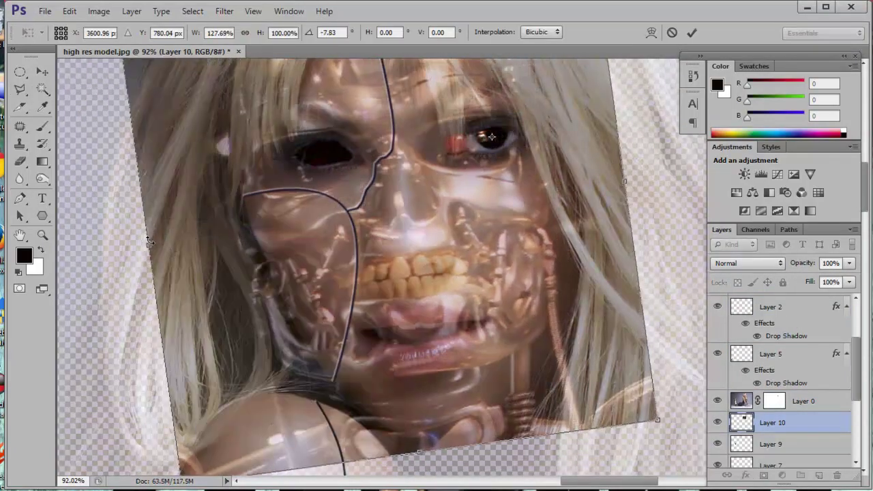
{"action": "left_click_drag", "start_coordinate": [639, 300], "coordinate": [703, 293]}
Step: Scale and nudge the skull until its eye lines up with the model's, then commit
{"action": "right_click", "coordinate": [208, 213]}
{"action": "left_click", "coordinate": [239, 254]}
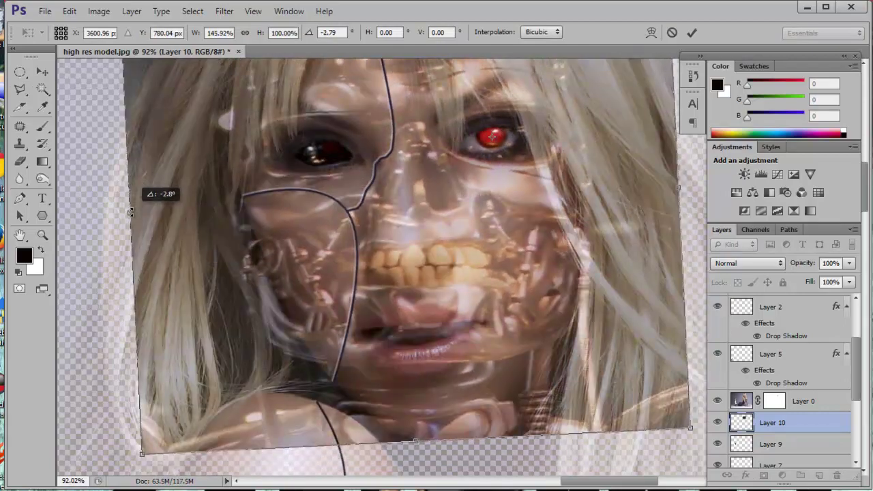
{"action": "right_click", "coordinate": [146, 237]}
{"action": "left_click", "coordinate": [170, 244]}
{"action": "mouse_move", "coordinate": [443, 447]}
{"action": "left_mouse_down"}
{"action": "mouse_move", "coordinate": [417, 478]}
{"action": "mouse_move", "coordinate": [417, 436]}
{"action": "left_mouse_up"}
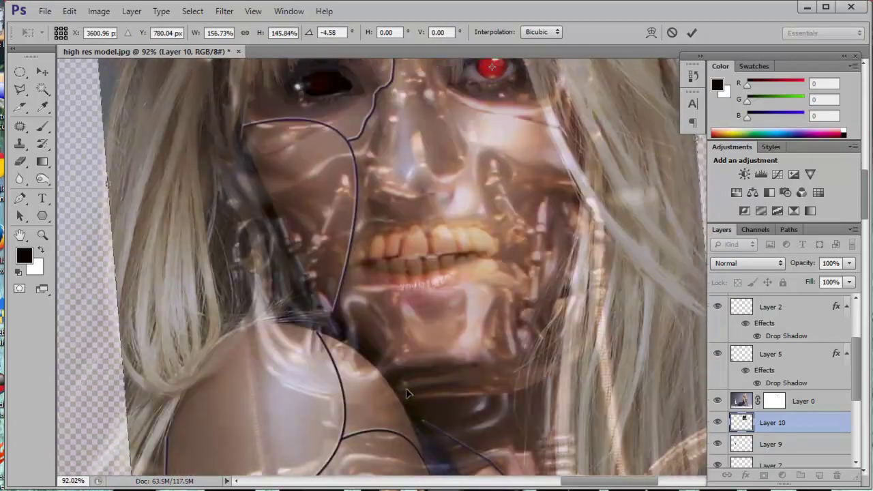
{"action": "left_click_drag", "start_coordinate": [109, 204], "coordinate": [127, 215]}
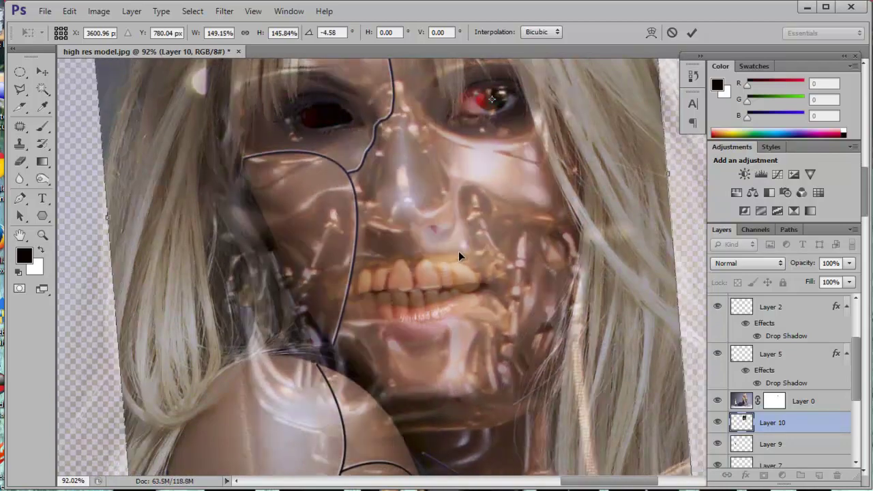
{"action": "left_click_drag", "start_coordinate": [459, 251], "coordinate": [476, 253]}
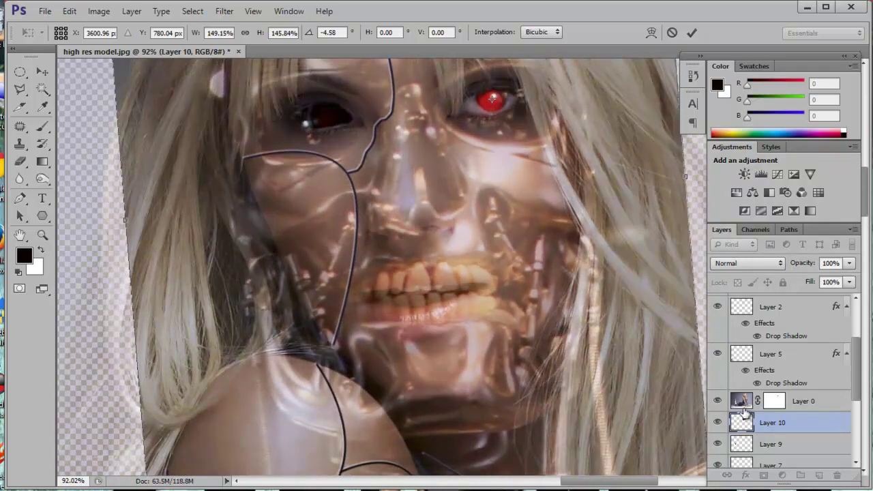
{"action": "key", "text": "Return"}
{"action": "left_click", "coordinate": [745, 403]}
Step: Paint Layer 0's mask at 54% opacity to reveal skull on the cheek, then restore full opacity
{"action": "left_click", "coordinate": [850, 263]}
{"action": "left_click_drag", "start_coordinate": [849, 278], "coordinate": [820, 278]}
{"action": "key", "text": "e"}
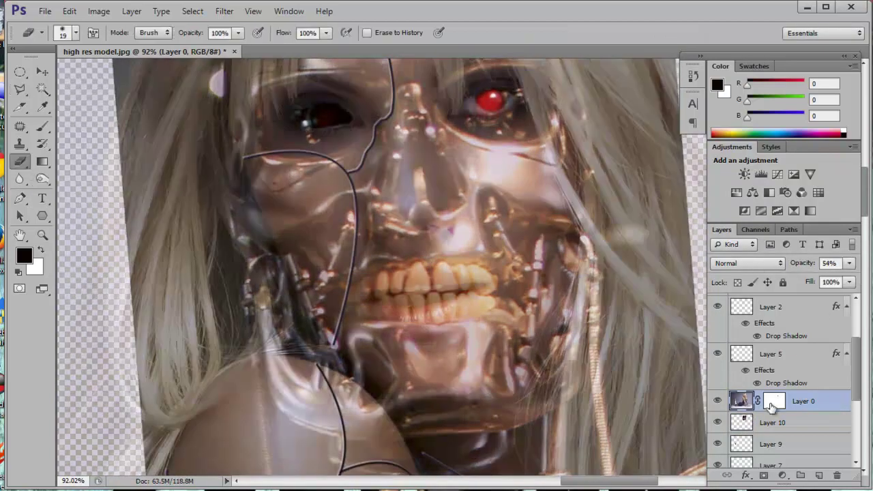
{"action": "key", "text": "bracketright"}
{"action": "key", "text": "bracketright"}
{"action": "key", "text": "bracketright"}
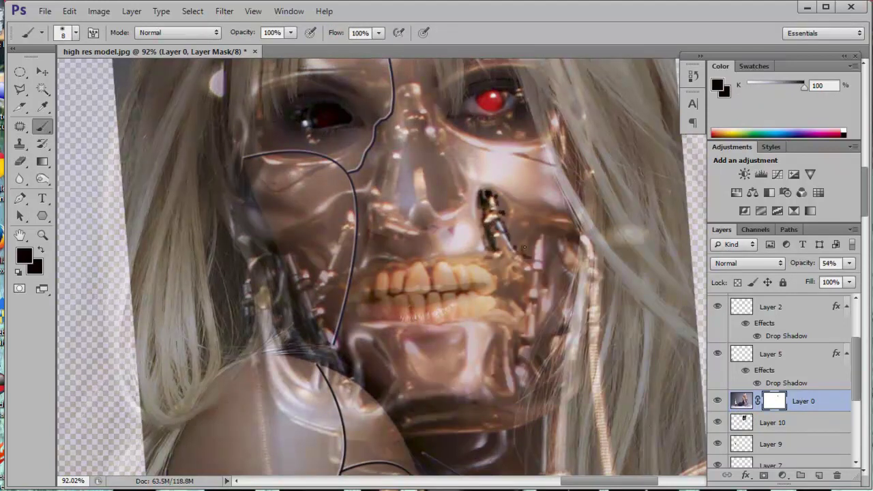
{"action": "mouse_move", "coordinate": [535, 222]}
{"action": "left_mouse_down"}
{"action": "mouse_move", "coordinate": [515, 219]}
{"action": "mouse_move", "coordinate": [503, 198]}
{"action": "left_mouse_up"}
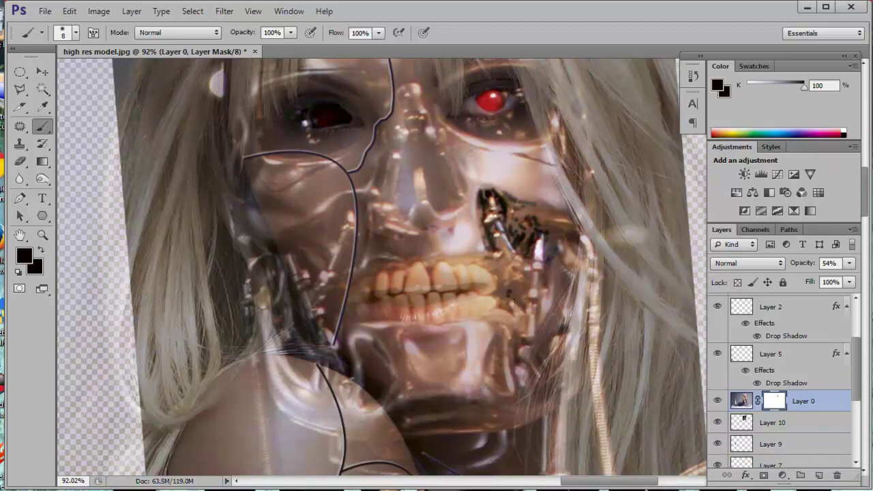
{"action": "left_click_drag", "start_coordinate": [849, 262], "coordinate": [860, 281]}
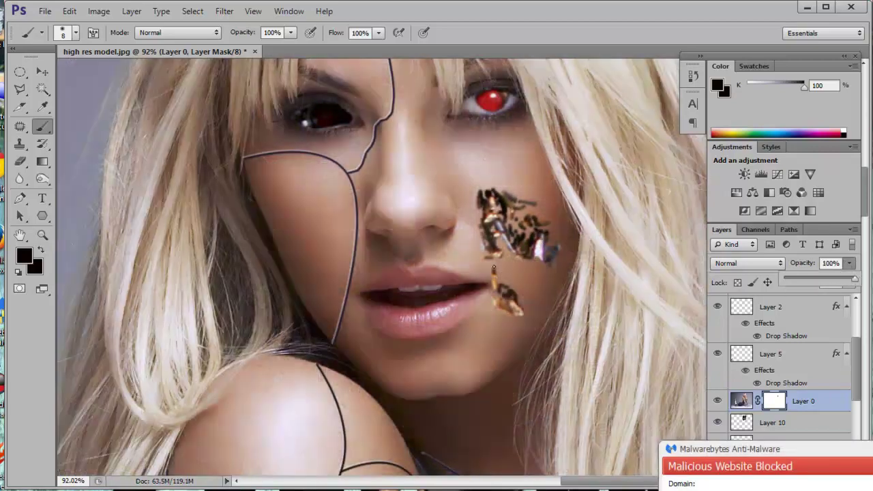
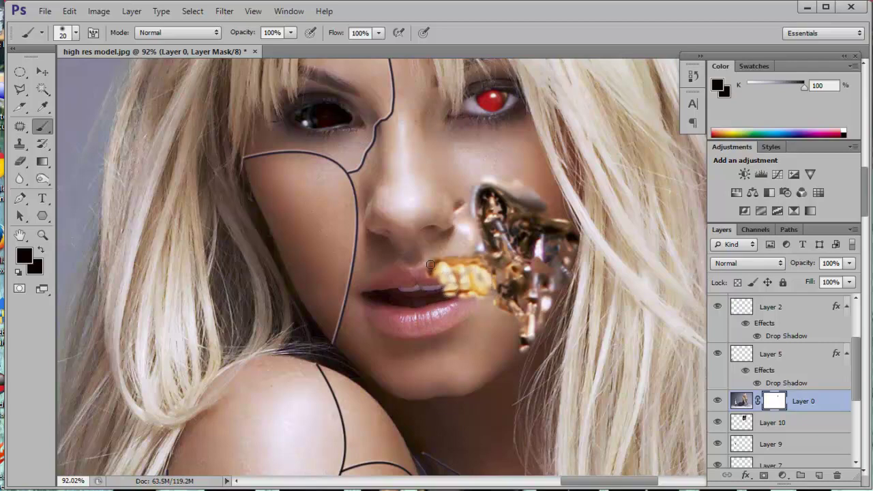
Step: Zoom in on the mouth and refine Layer 0's mask around the gold mouth piece
{"action": "key", "text": "z"}
{"action": "mouse_move", "coordinate": [412, 250]}
{"action": "left_mouse_down"}
{"action": "mouse_move", "coordinate": [547, 275]}
{"action": "mouse_move", "coordinate": [614, 275]}
{"action": "left_mouse_up"}
{"action": "key", "text": "b"}
{"action": "right_click", "coordinate": [440, 266]}
{"action": "key", "text": "Escape"}
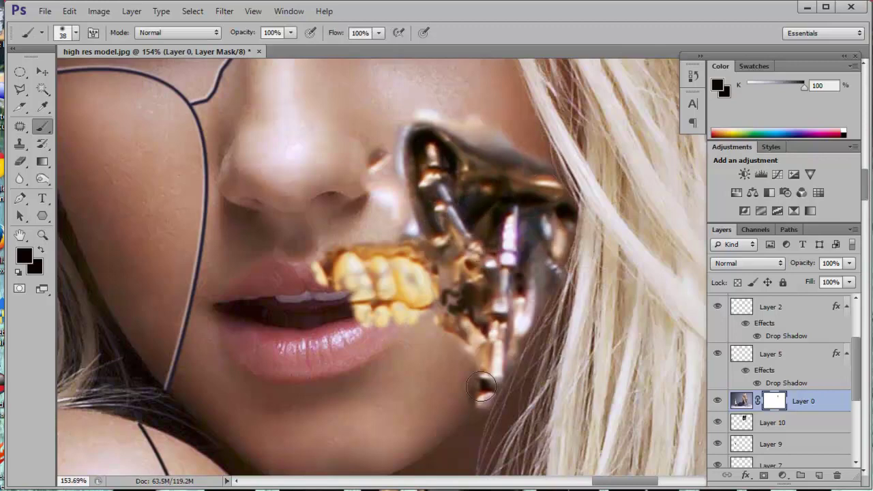
{"action": "left_click_drag", "start_coordinate": [482, 387], "coordinate": [384, 302]}
{"action": "left_click_drag", "start_coordinate": [417, 265], "coordinate": [515, 275]}
Step: Paint white on the mask over the gold teeth with an 8 px brush
{"action": "key", "text": "x"}
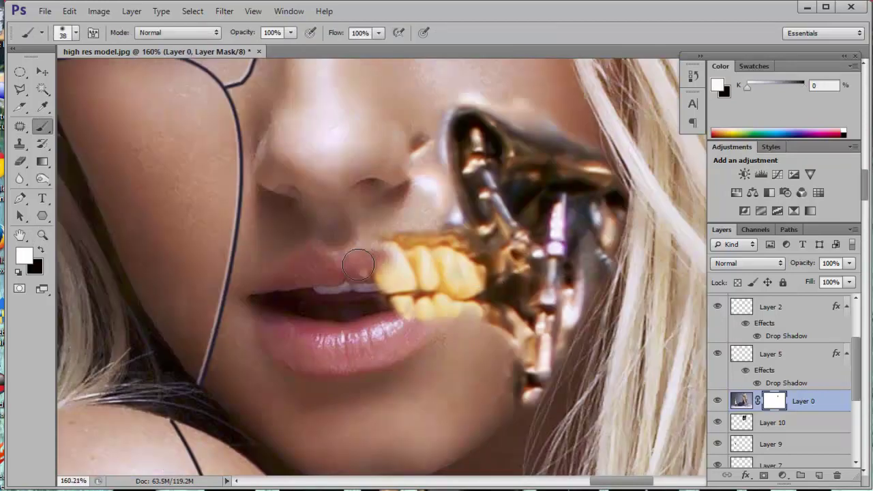
{"action": "left_click_drag", "start_coordinate": [369, 259], "coordinate": [436, 294]}
{"action": "right_click", "coordinate": [458, 300]}
{"action": "left_click_drag", "start_coordinate": [479, 331], "coordinate": [472, 332]}
{"action": "key", "text": "Return"}
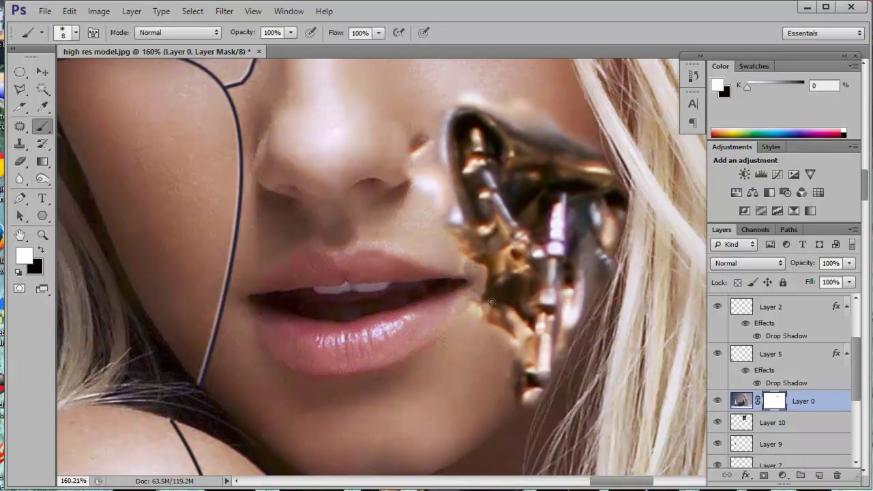
{"action": "scroll", "coordinate": [502, 173], "scroll_direction": "up", "scroll_amount": 2}
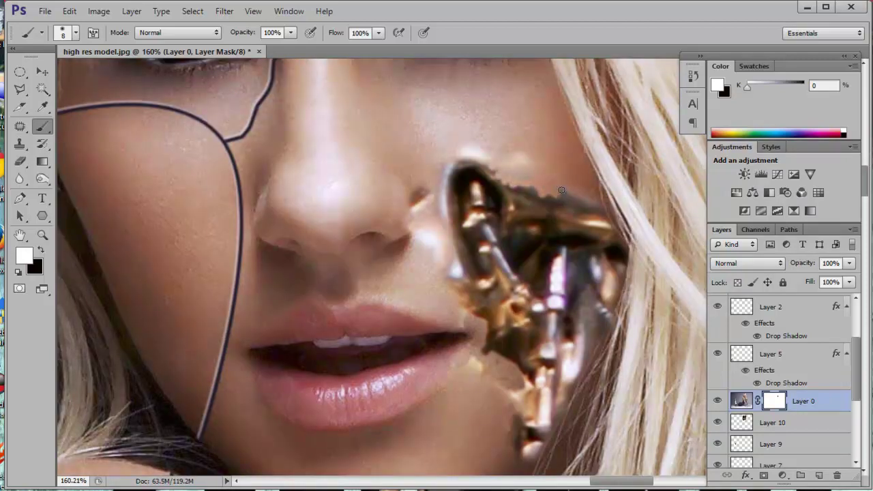
{"action": "scroll", "coordinate": [459, 175], "scroll_direction": "down", "scroll_amount": 3}
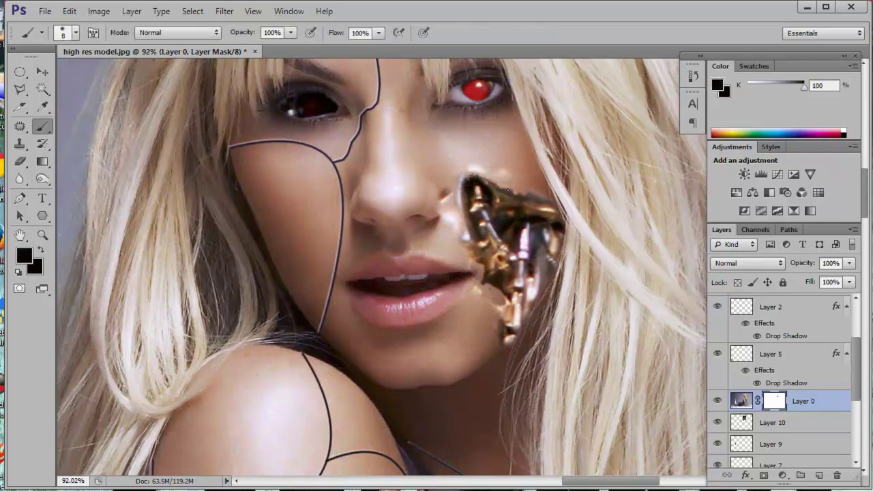
{"action": "scroll", "coordinate": [510, 197], "scroll_direction": "down", "scroll_amount": 3}
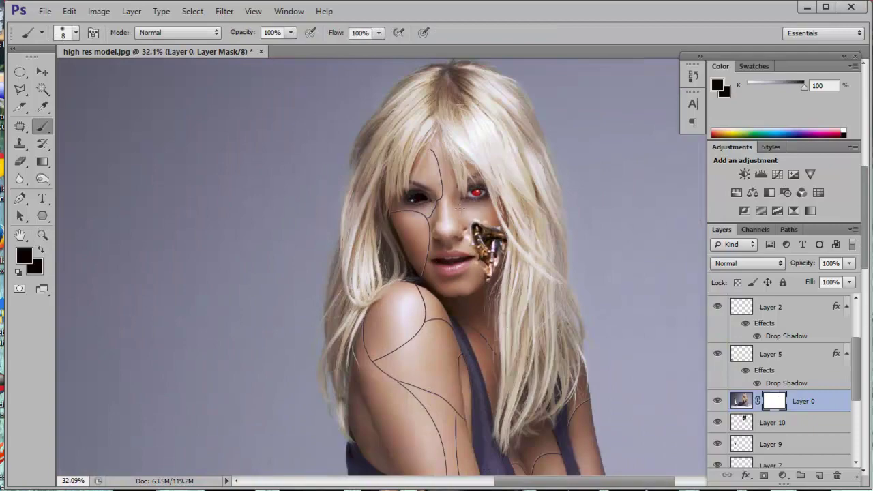
{"action": "scroll", "coordinate": [460, 208], "scroll_direction": "up", "scroll_amount": 3}
Step: Set the mask brush size to 17
{"action": "scroll", "coordinate": [478, 177], "scroll_direction": "down", "scroll_amount": 1}
{"action": "right_click", "coordinate": [485, 162]}
{"action": "key", "text": "Escape"}
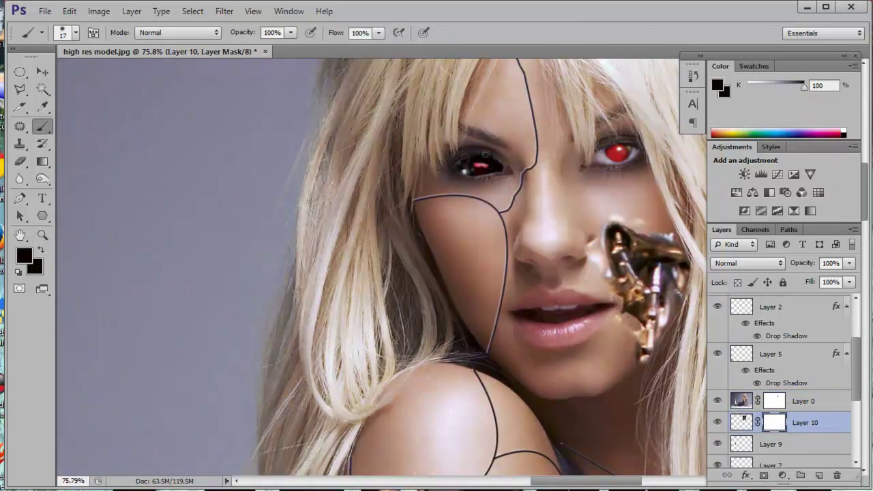
{"action": "scroll", "coordinate": [559, 197], "scroll_direction": "up", "scroll_amount": 2}
{"action": "scroll", "coordinate": [559, 197], "scroll_direction": "down", "scroll_amount": 2}
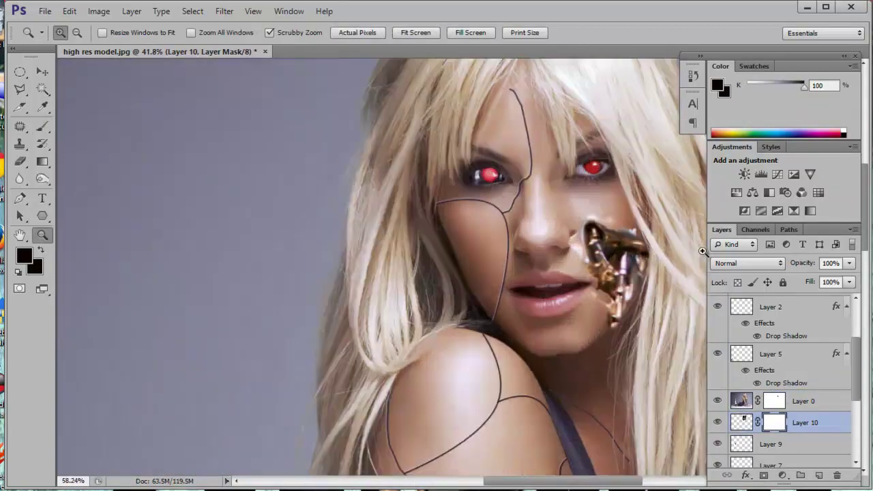
{"action": "scroll", "coordinate": [478, 204], "scroll_direction": "up", "scroll_amount": 2}
Step: Apply Levels to Layer 10's image with black input 26 and midtones 0.68
{"action": "left_click", "coordinate": [741, 422]}
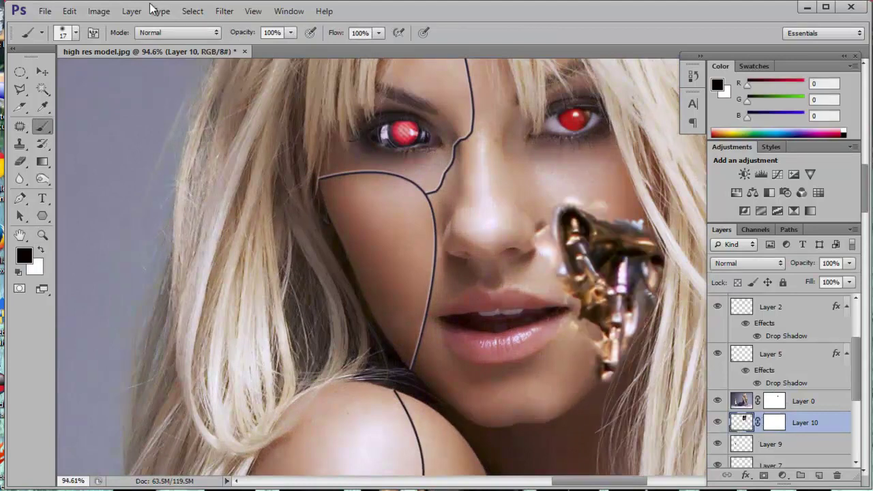
{"action": "key", "text": "ctrl+l"}
{"action": "left_click_drag", "start_coordinate": [50, 212], "coordinate": [68, 212]}
{"action": "left_click_drag", "start_coordinate": [145, 212], "coordinate": [167, 216]}
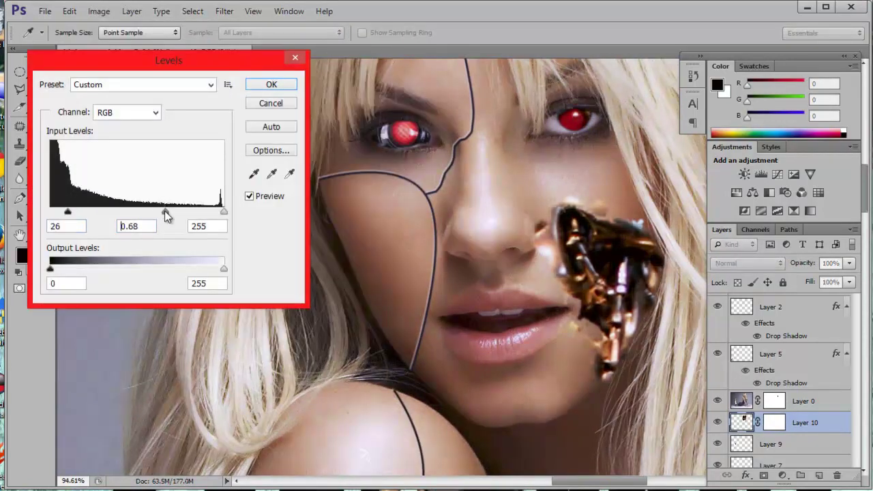
{"action": "left_click", "coordinate": [271, 84]}
Step: Zoom out to the whole figure and return to the Brush tool
{"action": "left_click", "coordinate": [43, 234]}
{"action": "scroll", "coordinate": [368, 272], "scroll_direction": "down", "scroll_amount": 3}
{"action": "scroll", "coordinate": [370, 293], "scroll_direction": "down", "scroll_amount": 3}
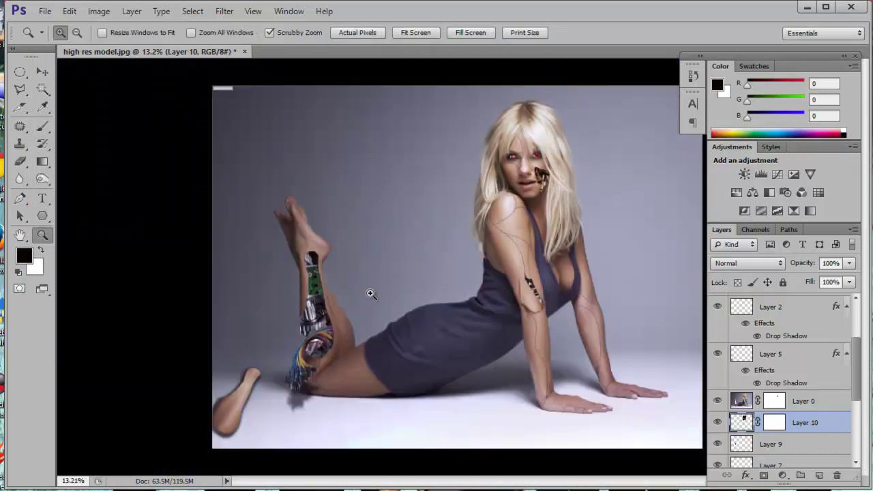
{"action": "key", "text": "b"}
{"action": "scroll", "coordinate": [721, 399], "scroll_direction": "up", "scroll_amount": 3}
{"action": "right_click", "coordinate": [182, 164]}
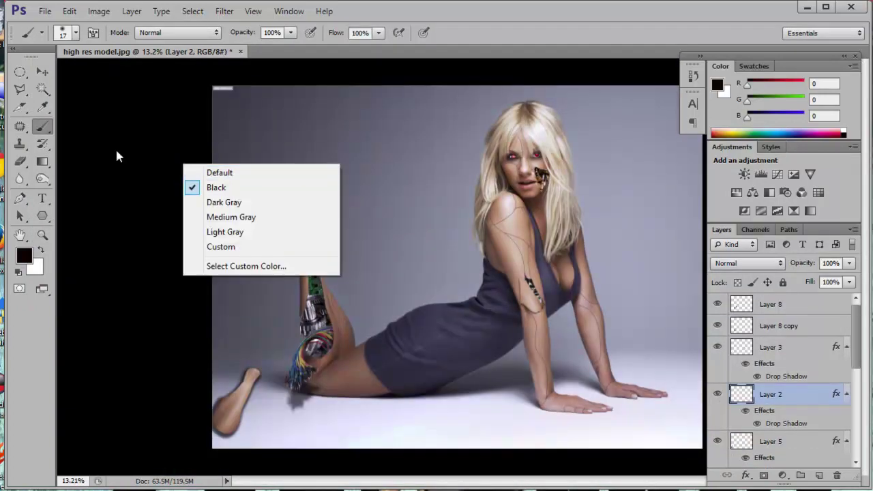
{"action": "right_click", "coordinate": [468, 196]}
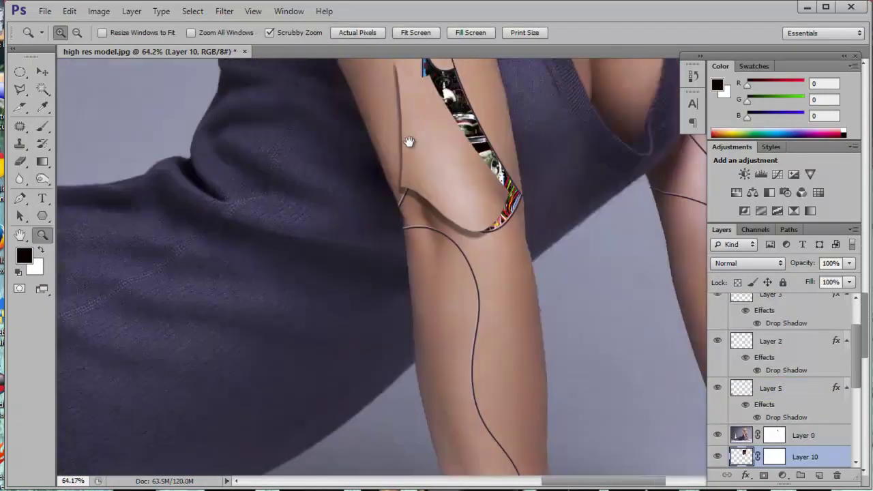
{"action": "scroll", "coordinate": [736, 356], "scroll_direction": "up", "scroll_amount": 3}
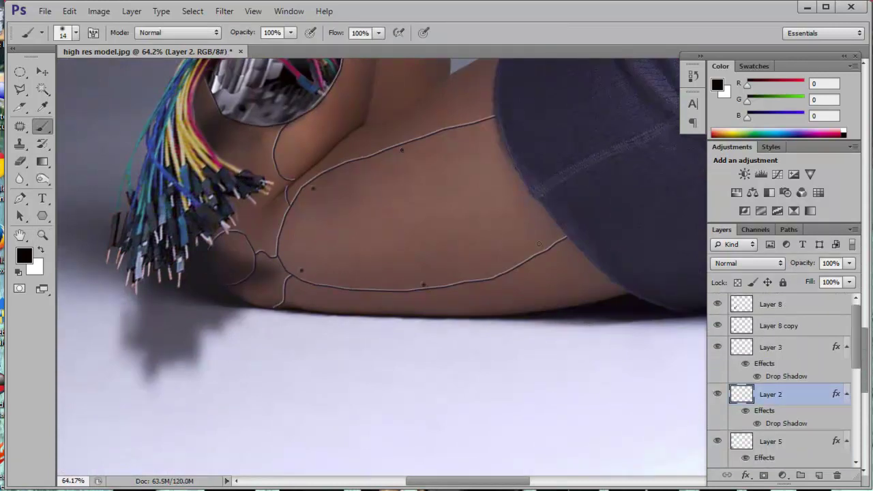
{"action": "left_click_drag", "start_coordinate": [361, 270], "coordinate": [373, 244]}
Step: Scroll around the canvas to inspect the body after the Levels change
{"action": "scroll", "coordinate": [362, 263], "scroll_direction": "up", "scroll_amount": 2}
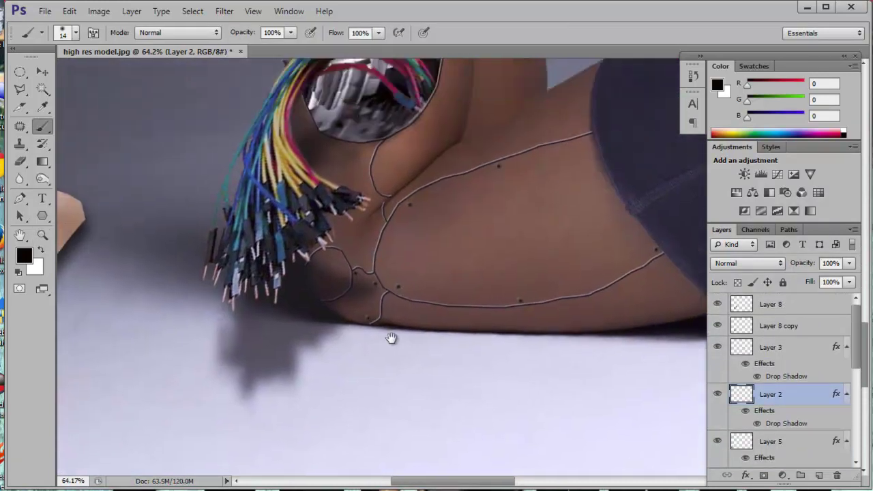
{"action": "scroll", "coordinate": [389, 337], "scroll_direction": "up", "scroll_amount": 3}
{"action": "scroll", "coordinate": [333, 140], "scroll_direction": "down", "scroll_amount": 5}
{"action": "scroll", "coordinate": [370, 226], "scroll_direction": "right", "scroll_amount": 5}
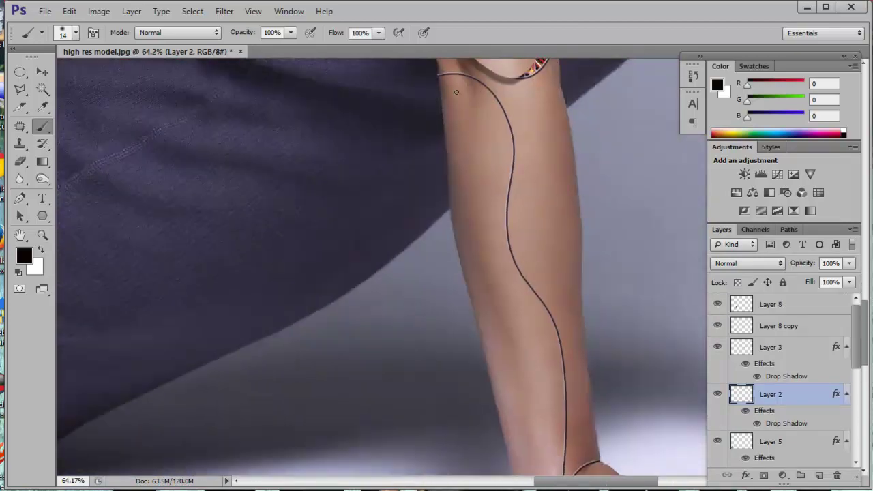
{"action": "scroll", "coordinate": [485, 151], "scroll_direction": "down", "scroll_amount": 2}
{"action": "scroll", "coordinate": [491, 306], "scroll_direction": "up", "scroll_amount": 3}
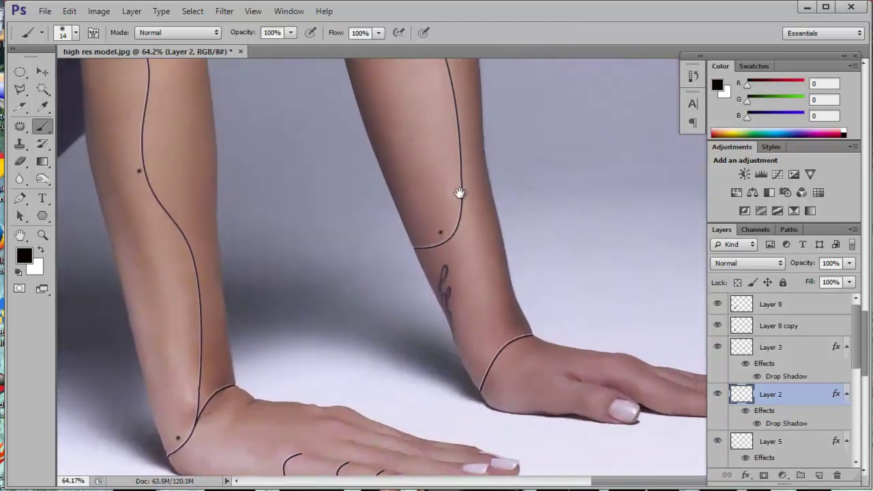
{"action": "scroll", "coordinate": [460, 193], "scroll_direction": "up", "scroll_amount": 5}
{"action": "scroll", "coordinate": [429, 173], "scroll_direction": "up", "scroll_amount": 5}
{"action": "scroll", "coordinate": [403, 198], "scroll_direction": "left", "scroll_amount": 3}
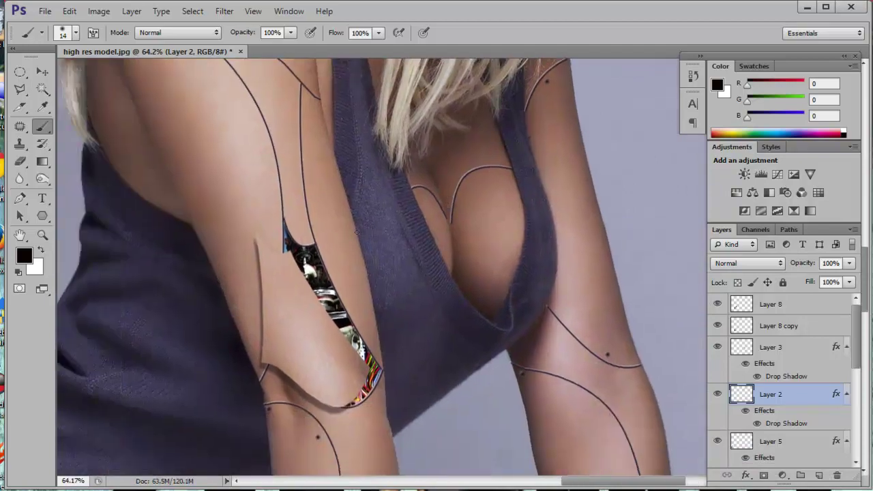
{"action": "scroll", "coordinate": [384, 208], "scroll_direction": "down", "scroll_amount": 5}
{"action": "scroll", "coordinate": [349, 232], "scroll_direction": "up", "scroll_amount": 5}
{"action": "scroll", "coordinate": [349, 232], "scroll_direction": "up", "scroll_amount": 3}
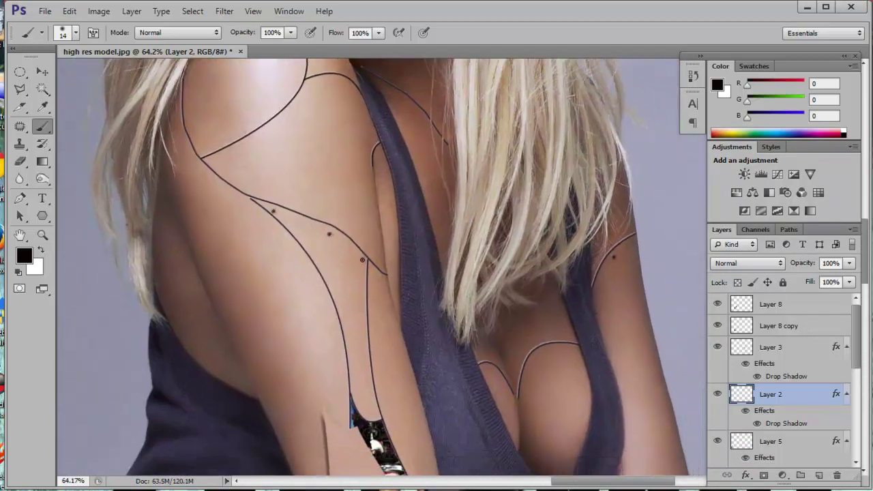
Step: Zoom in on the face and eyes, then on the mechanical leg
{"action": "key", "text": "ctrl+0"}
{"action": "left_click_drag", "start_coordinate": [358, 154], "coordinate": [185, 141]}
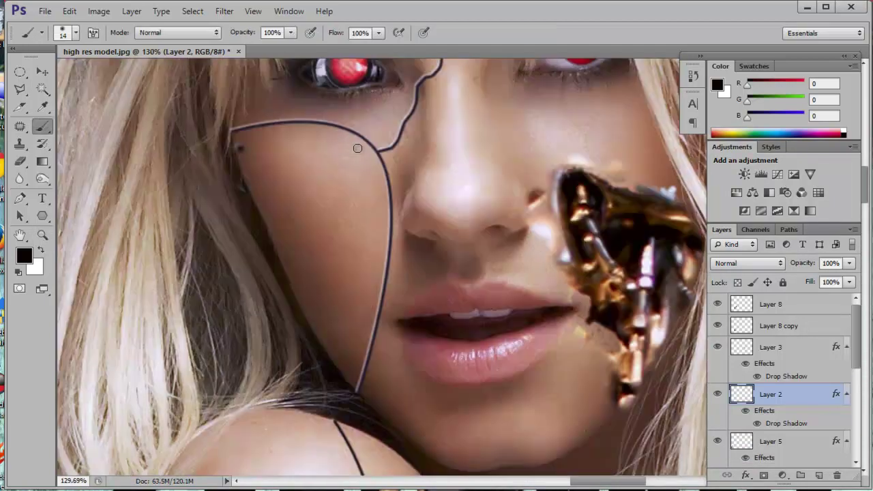
{"action": "left_click_drag", "start_coordinate": [355, 366], "coordinate": [388, 235]}
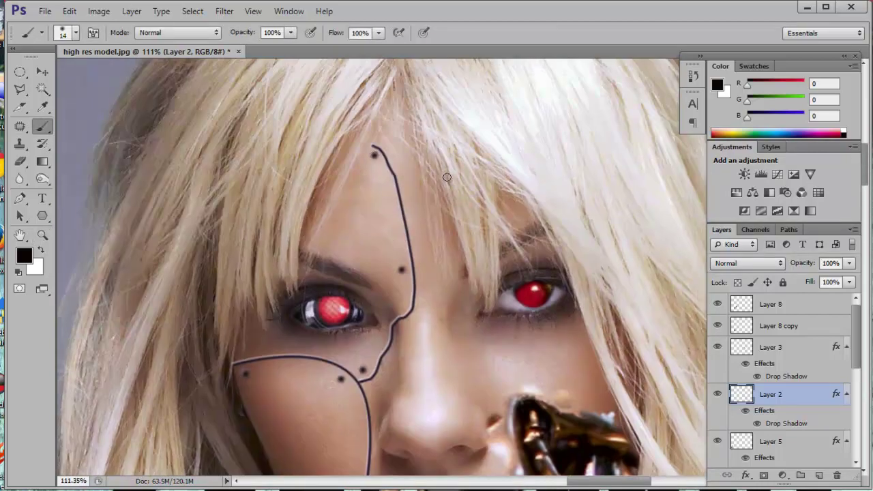
{"action": "left_click_drag", "start_coordinate": [447, 177], "coordinate": [410, 178]}
{"action": "scroll", "coordinate": [633, 205], "scroll_direction": "down", "scroll_amount": 3}
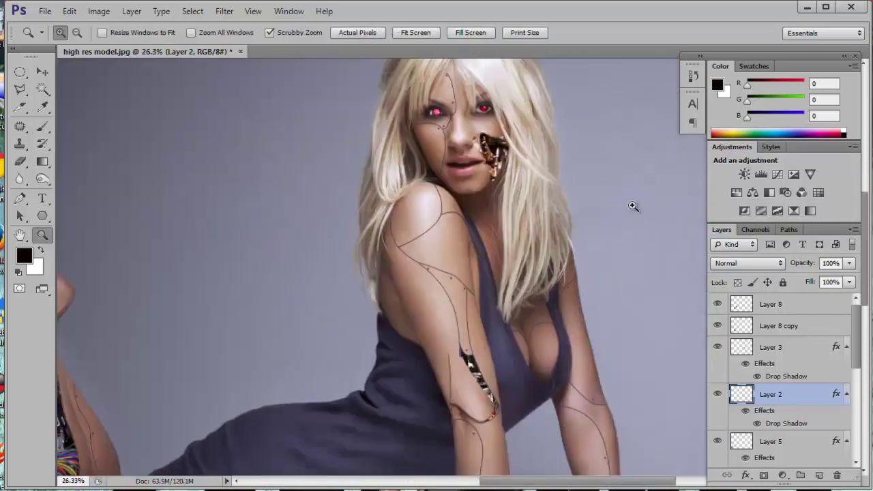
{"action": "mouse_move", "coordinate": [450, 238]}
{"action": "left_mouse_down"}
{"action": "mouse_move", "coordinate": [481, 238]}
{"action": "mouse_move", "coordinate": [343, 238]}
{"action": "left_mouse_up"}
Step: Open motor2.jpg and drag the engine into the model document as a new layer
{"action": "left_click", "coordinate": [45, 11]}
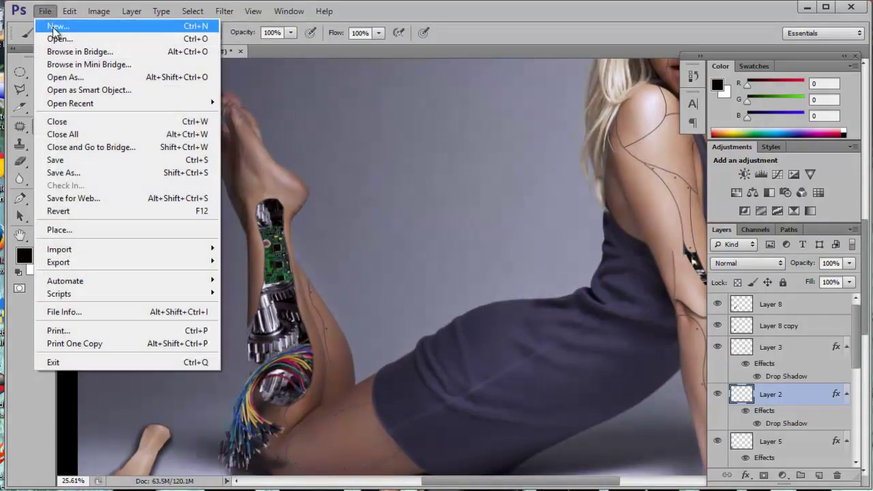
{"action": "left_click", "coordinate": [51, 37]}
{"action": "type", "text": "mo"}
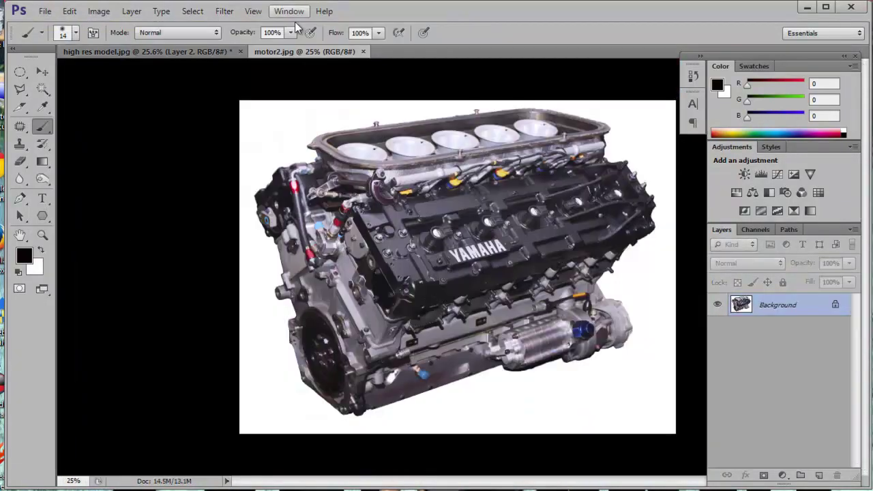
{"action": "left_click_drag", "start_coordinate": [304, 52], "coordinate": [414, 69]}
{"action": "left_click_drag", "start_coordinate": [414, 205], "coordinate": [402, 184]}
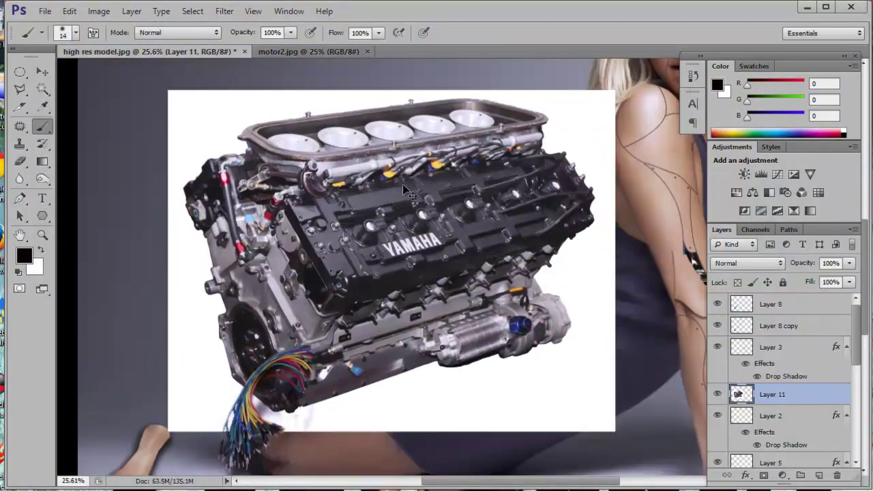
Step: Scale the engine down and flip it horizontally beside the raised leg
{"action": "key", "text": "ctrl+t"}
{"action": "mouse_move", "coordinate": [536, 429]}
{"action": "left_mouse_down"}
{"action": "mouse_move", "coordinate": [552, 258]}
{"action": "mouse_move", "coordinate": [532, 241]}
{"action": "left_mouse_up"}
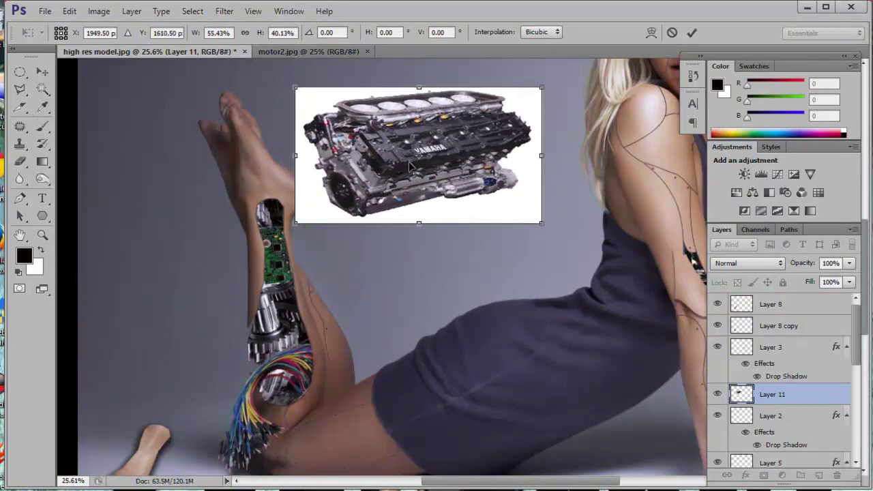
{"action": "left_click_drag", "start_coordinate": [519, 152], "coordinate": [518, 102]}
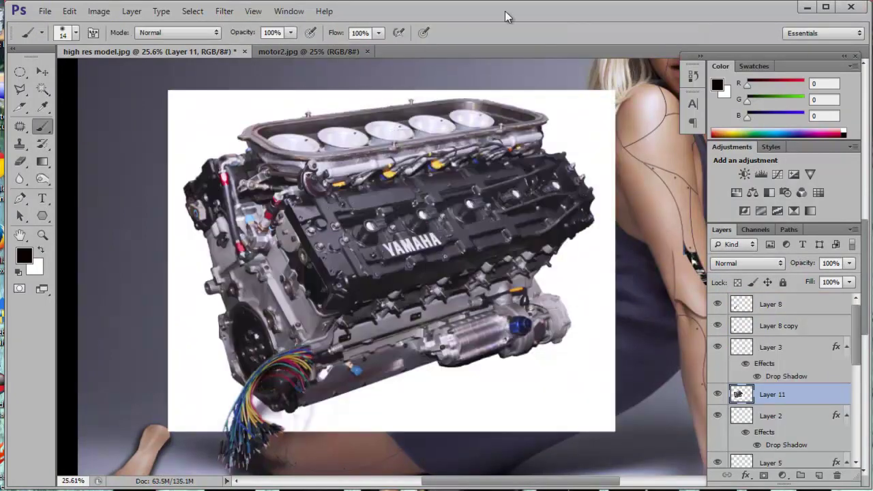
{"action": "right_click", "coordinate": [316, 270]}
{"action": "left_click", "coordinate": [354, 463]}
{"action": "left_click_drag", "start_coordinate": [616, 408], "coordinate": [566, 361]}
{"action": "scroll", "coordinate": [392, 266], "scroll_direction": "up", "scroll_amount": 3}
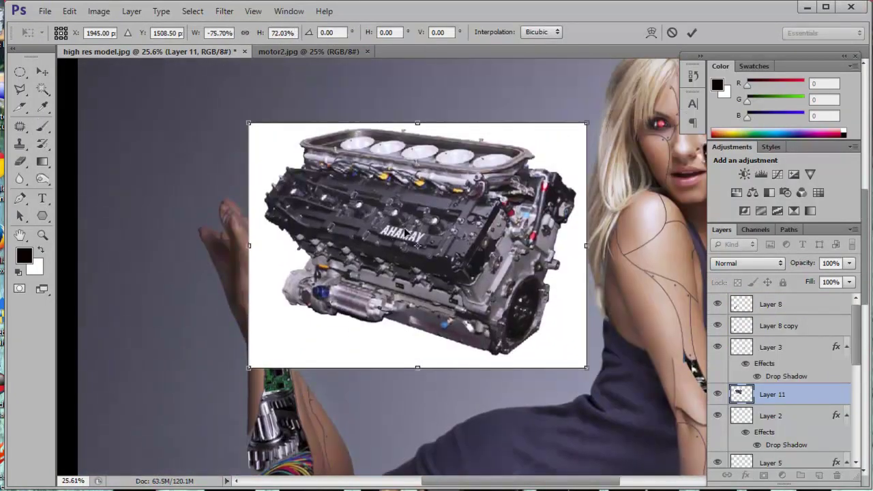
{"action": "key", "text": "Return"}
Step: Delete the engine's white background using the Magic Wand
{"action": "left_click", "coordinate": [42, 89]}
{"action": "left_click", "coordinate": [256, 237]}
{"action": "key", "text": "Delete"}
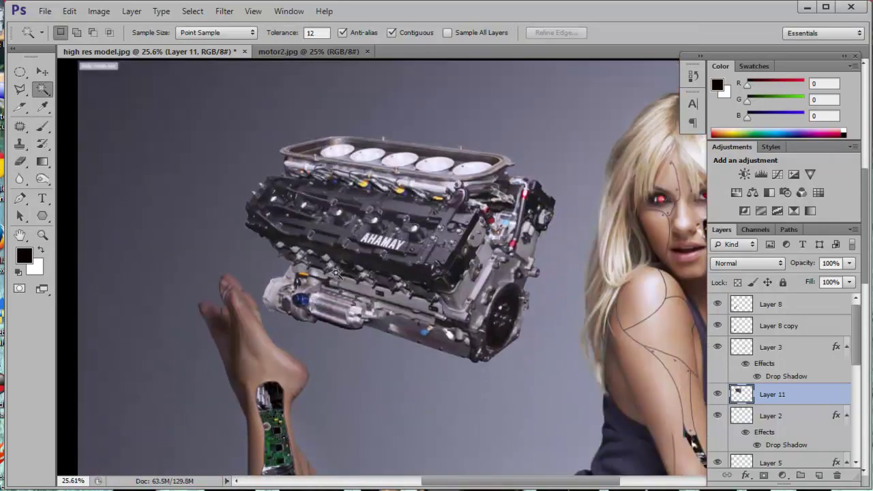
Step: Open pole.jpg and drag the pole into the model composition
{"action": "key", "text": "ctrl+o"}
{"action": "type", "text": "po"}
{"action": "key", "text": "Return"}
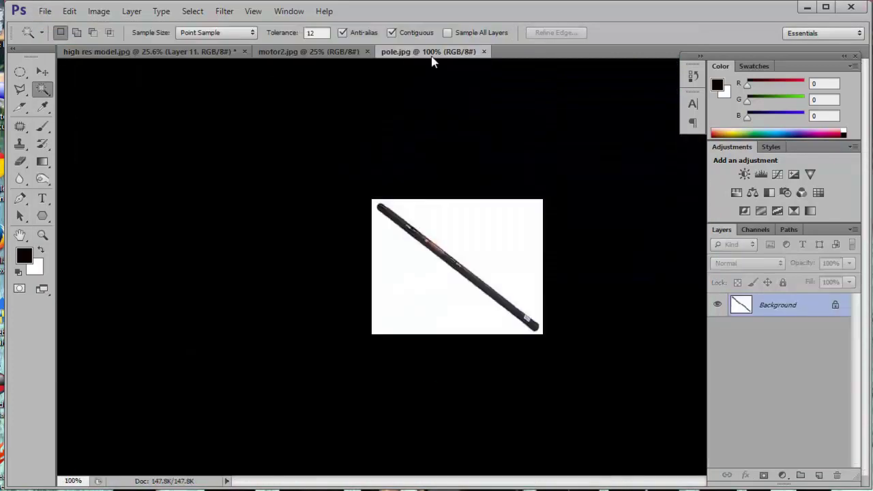
{"action": "mouse_move", "coordinate": [433, 54]}
{"action": "left_mouse_down"}
{"action": "mouse_move", "coordinate": [401, 107]}
{"action": "mouse_move", "coordinate": [263, 134]}
{"action": "left_mouse_up"}
Step: Enlarge the pole over the engine and delete its white background
{"action": "key", "text": "ctrl+t"}
{"action": "left_click_drag", "start_coordinate": [339, 232], "coordinate": [496, 264]}
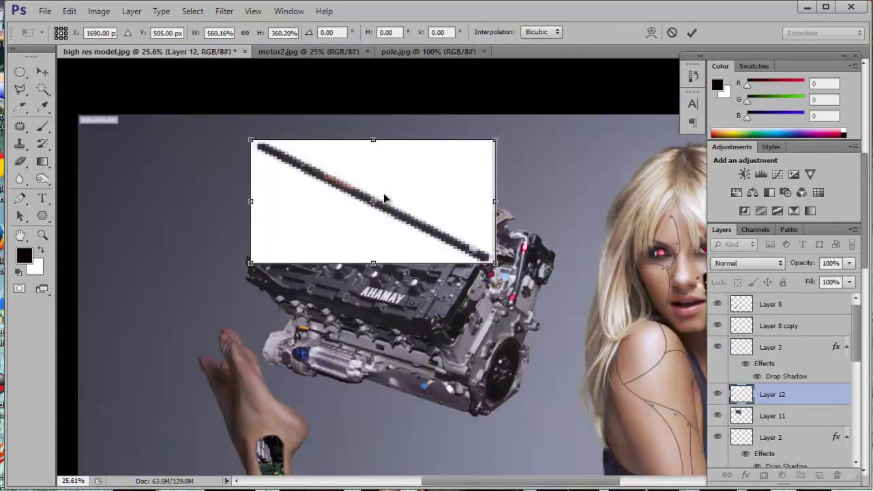
{"action": "key", "text": "Return"}
{"action": "left_click", "coordinate": [460, 191]}
{"action": "key", "text": "Delete"}
{"action": "key", "text": "ctrl+d"}
Step: Rotate the pole to stand upright on top of the engine
{"action": "key", "text": "ctrl+t"}
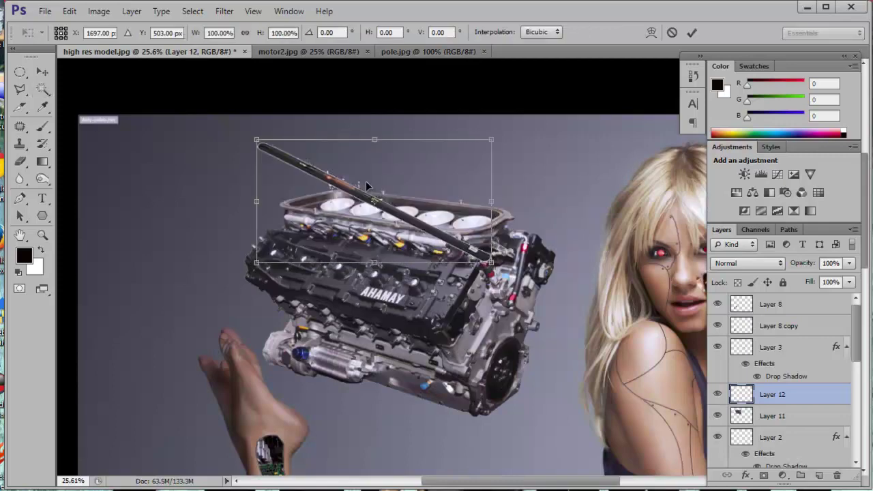
{"action": "mouse_move", "coordinate": [535, 156]}
{"action": "left_mouse_down"}
{"action": "mouse_move", "coordinate": [412, 231]}
{"action": "mouse_move", "coordinate": [359, 173]}
{"action": "left_mouse_up"}
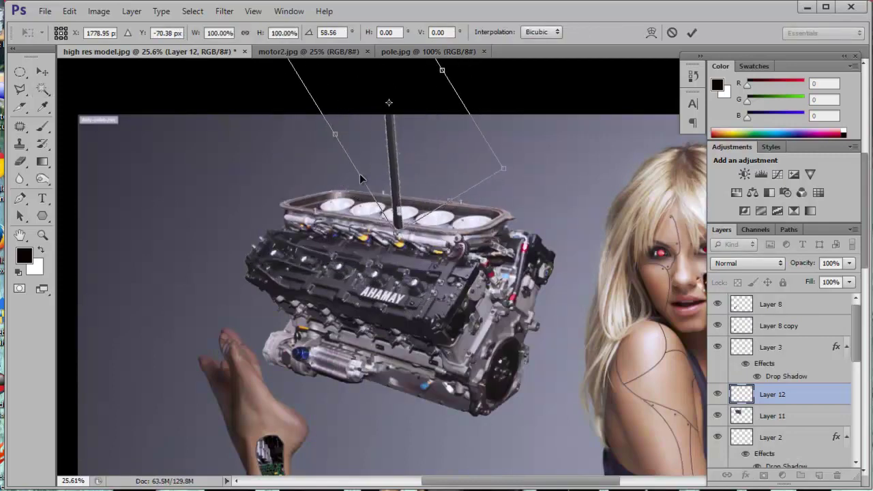
{"action": "key", "text": "Return"}
{"action": "key", "text": "w"}
{"action": "scroll", "coordinate": [453, 221], "scroll_direction": "up", "scroll_amount": 3}
{"action": "scroll", "coordinate": [453, 221], "scroll_direction": "up", "scroll_amount": 2}
Step: Erase the pole's edge fringes with a 30 px eraser
{"action": "key", "text": "e"}
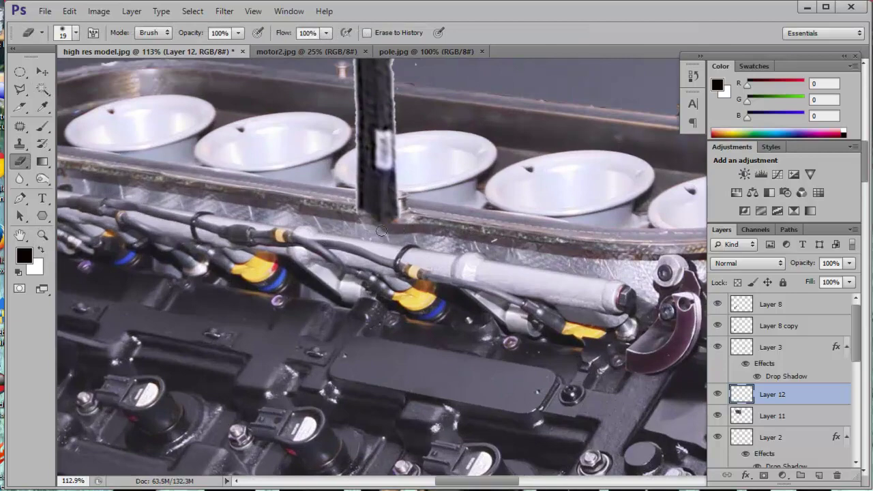
{"action": "right_click", "coordinate": [375, 197]}
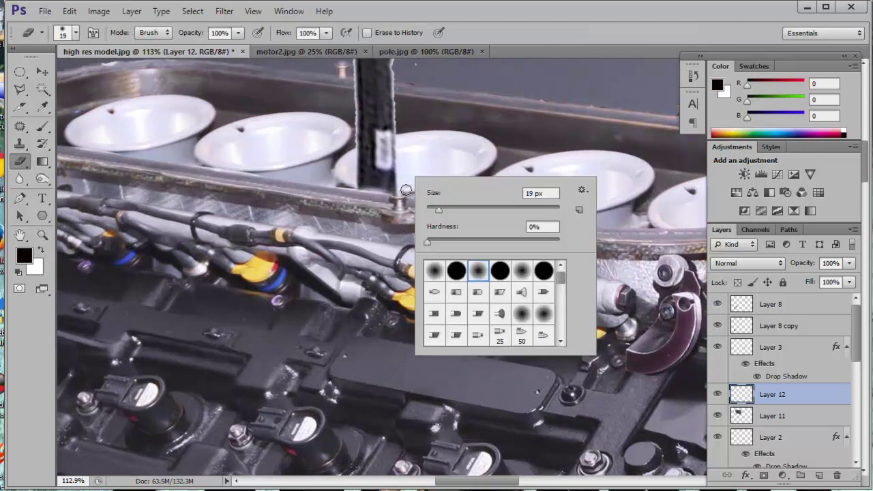
{"action": "key", "text": "Escape"}
{"action": "scroll", "coordinate": [410, 204], "scroll_direction": "up", "scroll_amount": 3}
{"action": "right_click", "coordinate": [437, 210]}
{"action": "left_click_drag", "start_coordinate": [488, 220], "coordinate": [492, 220]}
{"action": "key", "text": "Return"}
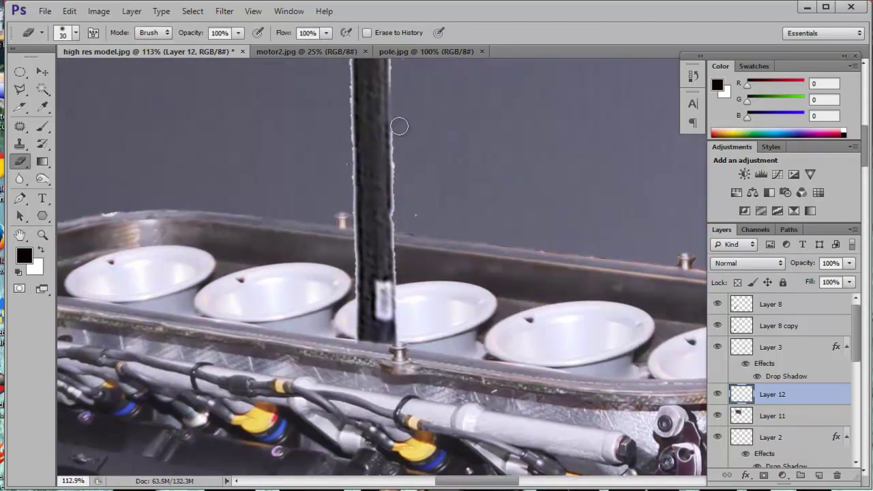
{"action": "scroll", "coordinate": [403, 158], "scroll_direction": "down", "scroll_amount": 3}
{"action": "scroll", "coordinate": [391, 116], "scroll_direction": "down", "scroll_amount": 4}
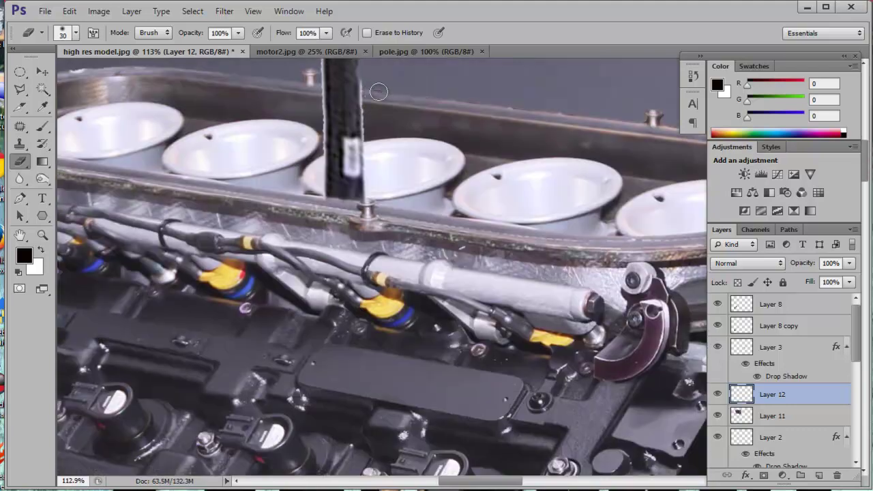
{"action": "scroll", "coordinate": [377, 220], "scroll_direction": "up", "scroll_amount": 3}
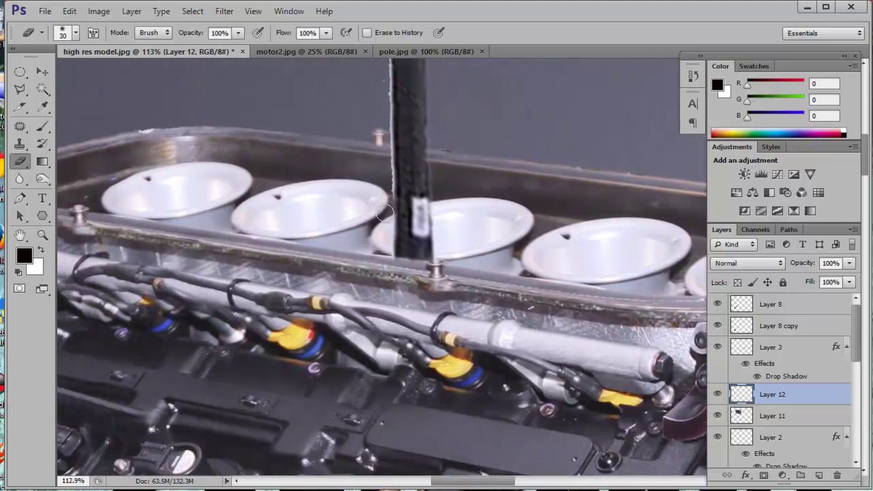
{"action": "scroll", "coordinate": [382, 120], "scroll_direction": "up", "scroll_amount": 5}
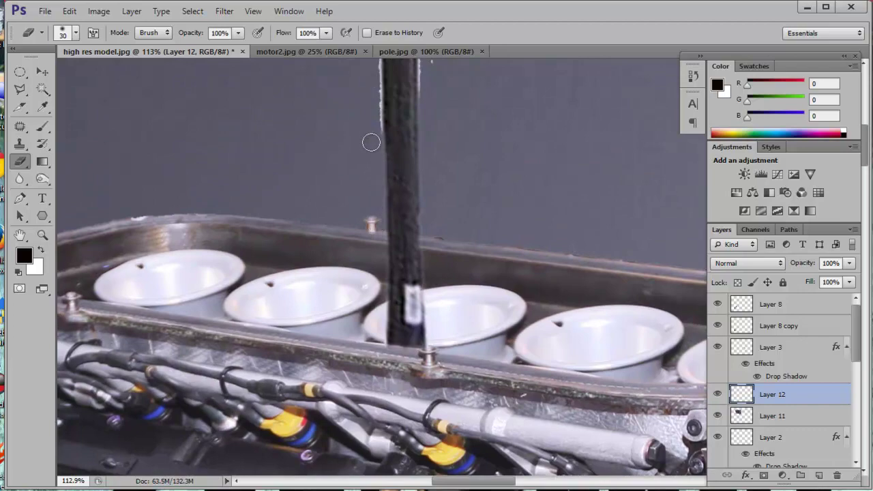
{"action": "left_click_drag", "start_coordinate": [371, 125], "coordinate": [339, 236]}
Step: Zoom out to the whole composition, then zoom in on the engine area
{"action": "key", "text": "ctrl+minus"}
{"action": "key", "text": "ctrl+minus"}
{"action": "key", "text": "ctrl+minus"}
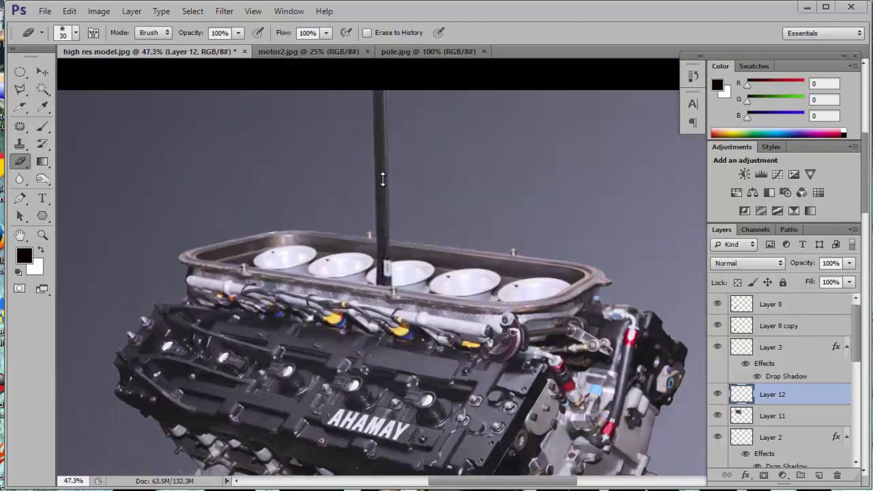
{"action": "key", "text": "z"}
{"action": "left_click_drag", "start_coordinate": [409, 100], "coordinate": [519, 102]}
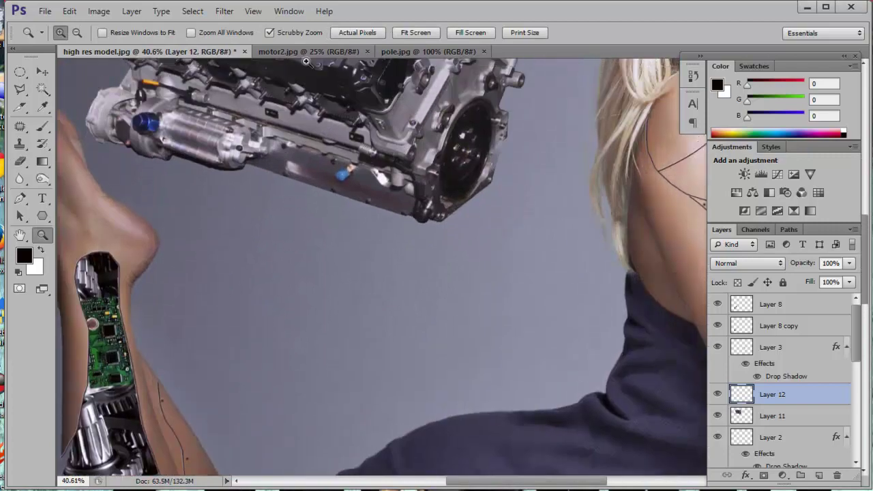
Step: Open robotic arm.jpg and drag the arm into the model composition
{"action": "left_click", "coordinate": [44, 11]}
{"action": "left_click", "coordinate": [59, 39]}
{"action": "type", "text": "ro"}
{"action": "key", "text": "Return"}
{"action": "mouse_move", "coordinate": [490, 60]}
{"action": "left_mouse_down"}
{"action": "mouse_move", "coordinate": [489, 176]}
{"action": "mouse_move", "coordinate": [246, 225]}
{"action": "mouse_move", "coordinate": [395, 233]}
{"action": "left_mouse_up"}
Step: Enlarge the arm, rotate it about 106° and warp its base onto the engine's end
{"action": "key", "text": "w"}
{"action": "key", "text": "ctrl+t"}
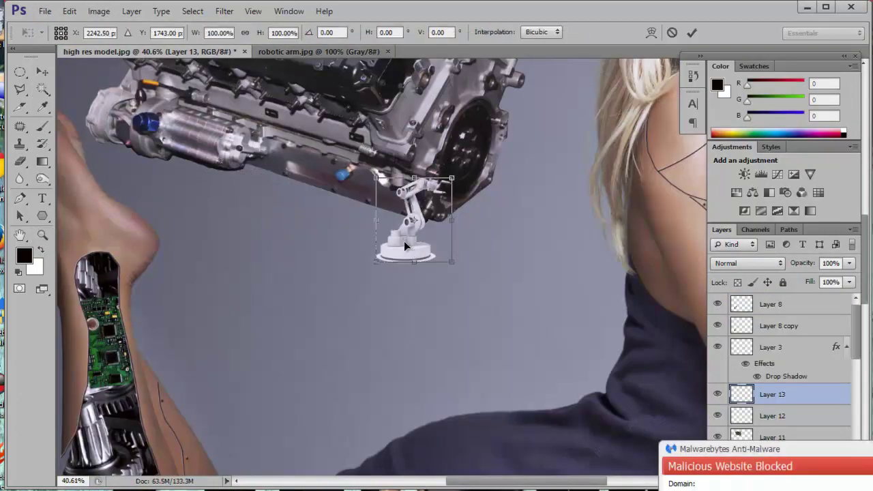
{"action": "left_click_drag", "start_coordinate": [456, 169], "coordinate": [490, 146]}
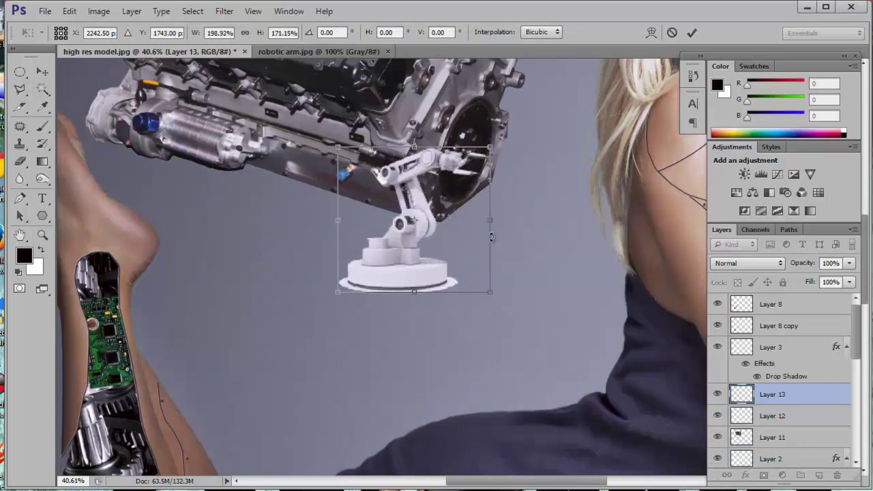
{"action": "left_click_drag", "start_coordinate": [502, 218], "coordinate": [391, 304]}
{"action": "mouse_move", "coordinate": [388, 216]}
{"action": "left_mouse_down"}
{"action": "mouse_move", "coordinate": [487, 178]}
{"action": "mouse_move", "coordinate": [532, 199]}
{"action": "left_mouse_up"}
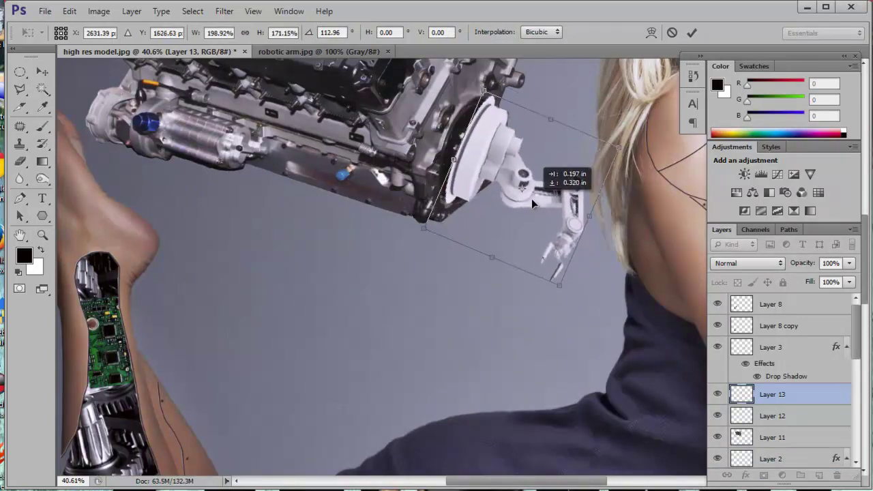
{"action": "left_click", "coordinate": [652, 32]}
{"action": "key", "text": "Return"}
Step: Erase the robotic arm's overlapping edges with the Eraser
{"action": "scroll", "coordinate": [659, 260], "scroll_direction": "down", "scroll_amount": 1}
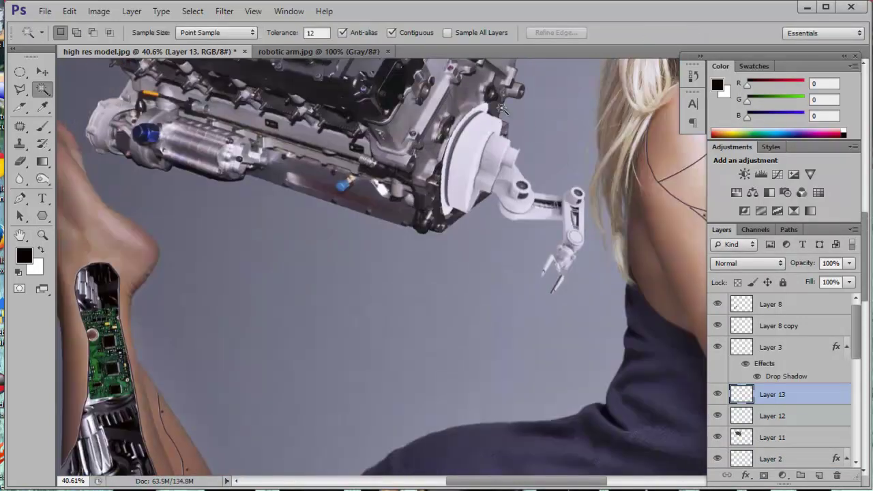
{"action": "scroll", "coordinate": [478, 95], "scroll_direction": "up", "scroll_amount": 5}
{"action": "key", "text": "e"}
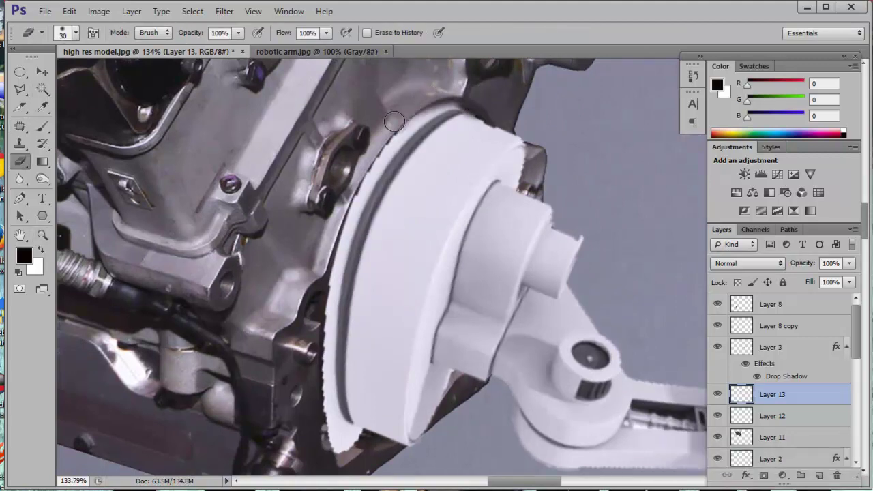
{"action": "scroll", "coordinate": [394, 121], "scroll_direction": "down", "scroll_amount": 5}
{"action": "scroll", "coordinate": [354, 320], "scroll_direction": "down", "scroll_amount": 1}
{"action": "scroll", "coordinate": [573, 213], "scroll_direction": "up", "scroll_amount": 5}
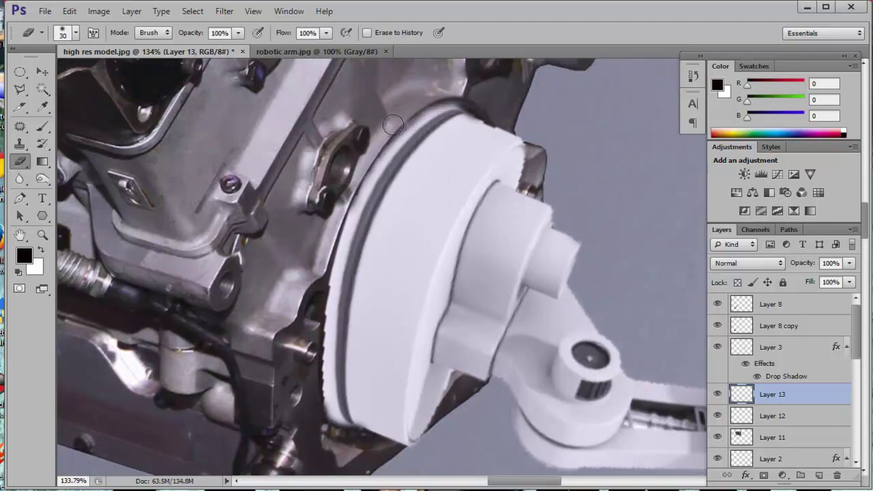
{"action": "scroll", "coordinate": [327, 264], "scroll_direction": "down", "scroll_amount": 4}
{"action": "scroll", "coordinate": [328, 264], "scroll_direction": "left", "scroll_amount": 2}
{"action": "scroll", "coordinate": [354, 247], "scroll_direction": "down", "scroll_amount": 2}
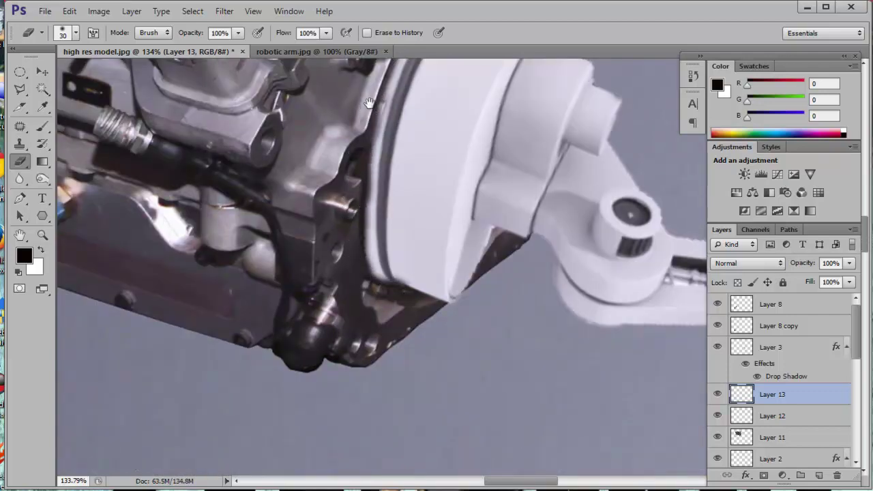
Step: Zoom out to check the arm placement and open the PROPS folder for another image
{"action": "left_click_drag", "start_coordinate": [368, 102], "coordinate": [351, 102]}
{"action": "scroll", "coordinate": [351, 102], "scroll_direction": "down", "scroll_amount": 5}
{"action": "scroll", "coordinate": [351, 103], "scroll_direction": "down", "scroll_amount": 5}
{"action": "scroll", "coordinate": [352, 102], "scroll_direction": "up", "scroll_amount": 6}
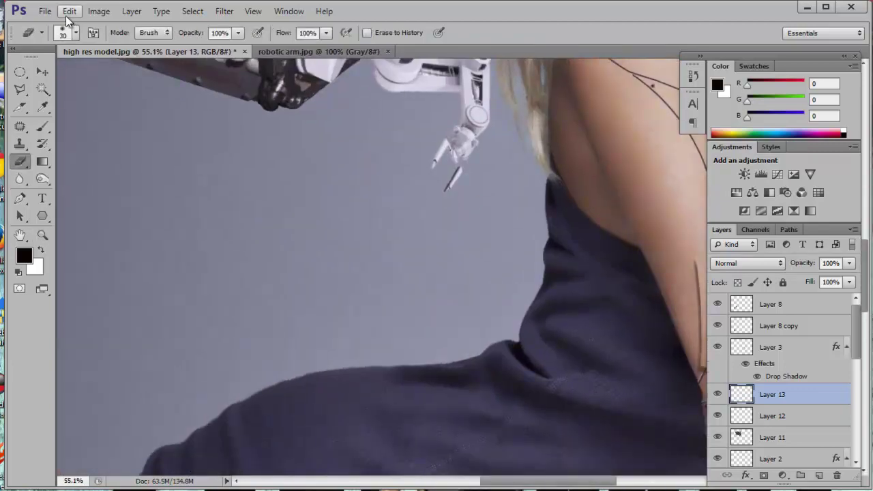
{"action": "left_click", "coordinate": [69, 12]}
{"action": "left_click", "coordinate": [359, 235]}
Step: Open laser bean.jpg and drag the laser image into the composition
{"action": "key", "text": "ctrl+o"}
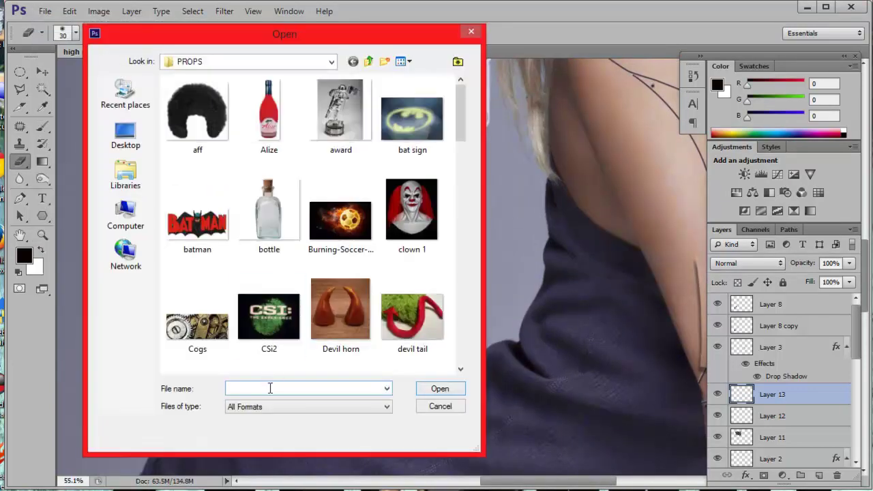
{"action": "left_click", "coordinate": [437, 388]}
{"action": "mouse_move", "coordinate": [526, 51]}
{"action": "left_mouse_down"}
{"action": "mouse_move", "coordinate": [514, 92]}
{"action": "mouse_move", "coordinate": [484, 52]}
{"action": "left_mouse_up"}
{"action": "right_click", "coordinate": [278, 150]}
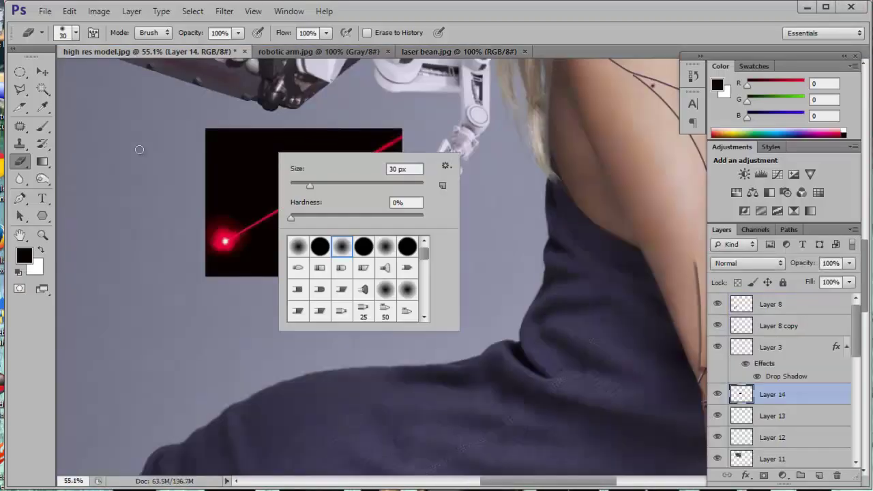
{"action": "key", "text": "Escape"}
Step: Rotate the laser beam about -45°, then enlarge and reposition it
{"action": "key", "text": "ctrl+t"}
{"action": "mouse_move", "coordinate": [309, 316]}
{"action": "left_mouse_down"}
{"action": "mouse_move", "coordinate": [234, 287]}
{"action": "mouse_move", "coordinate": [269, 304]}
{"action": "mouse_move", "coordinate": [98, 283]}
{"action": "left_mouse_up"}
{"action": "right_click", "coordinate": [331, 262]}
{"action": "left_click", "coordinate": [360, 306]}
{"action": "left_click_drag", "start_coordinate": [119, 395], "coordinate": [280, 386]}
{"action": "key", "text": "Return"}
Step: Set the laser layer's blend mode to Linear Dodge (Add)
{"action": "key", "text": "e"}
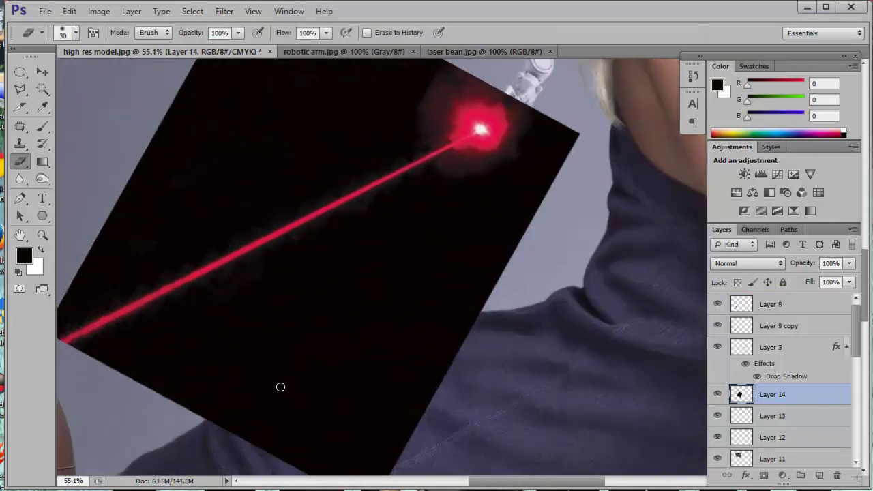
{"action": "key", "text": "ctrl+minus"}
{"action": "key", "text": "ctrl+minus"}
{"action": "key", "text": "ctrl+minus"}
{"action": "left_click", "coordinate": [748, 263]}
{"action": "left_click", "coordinate": [737, 130]}
{"action": "key", "text": "Down"}
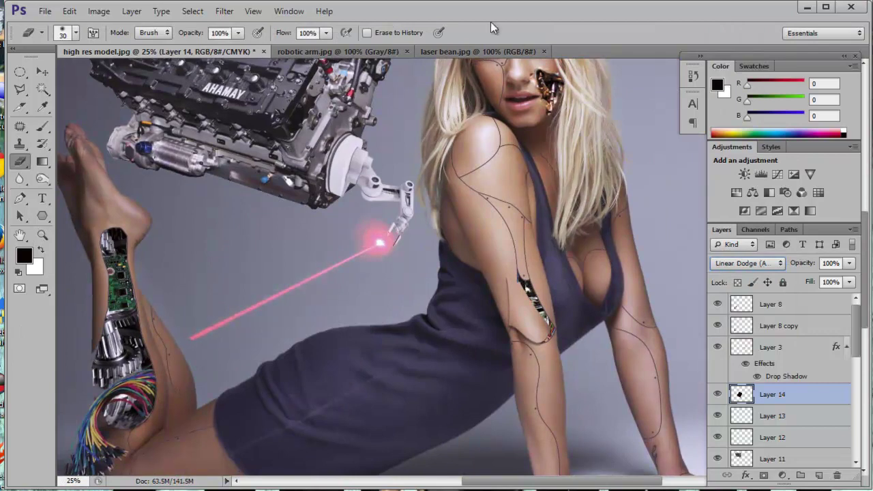
Step: Resize the laser beam and move it up to the robotic arm's tip
{"action": "left_click_drag", "start_coordinate": [270, 300], "coordinate": [286, 289]}
{"action": "key", "text": "ctrl+t"}
{"action": "right_click", "coordinate": [285, 288]}
{"action": "left_click_drag", "start_coordinate": [195, 404], "coordinate": [82, 478]}
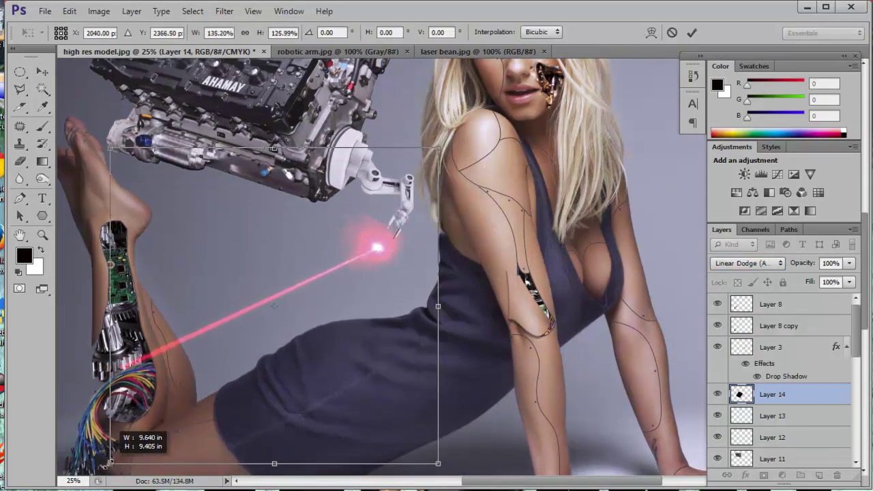
{"action": "key", "text": "Return"}
{"action": "key", "text": "ctrl+t"}
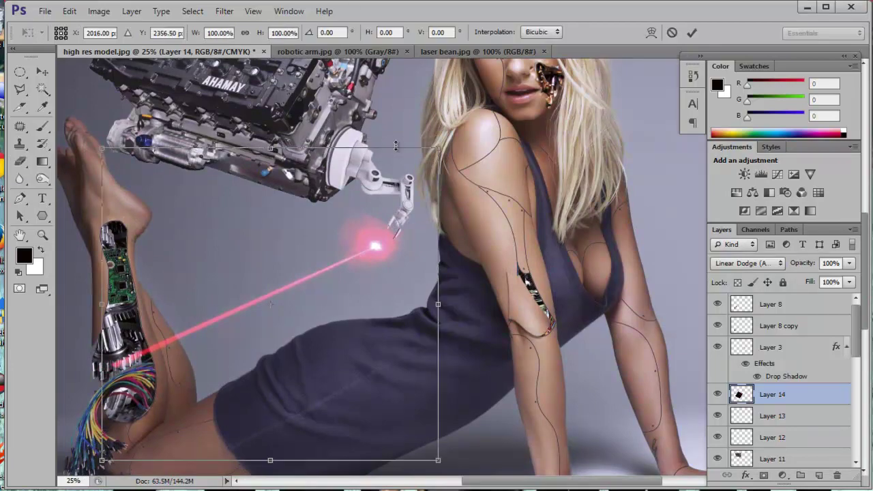
{"action": "left_click_drag", "start_coordinate": [471, 99], "coordinate": [525, 85]}
{"action": "key", "text": "Return"}
Step: Bring the sparks image in over the leg, enlarged and tilted about −39°
{"action": "key", "text": "ctrl+o"}
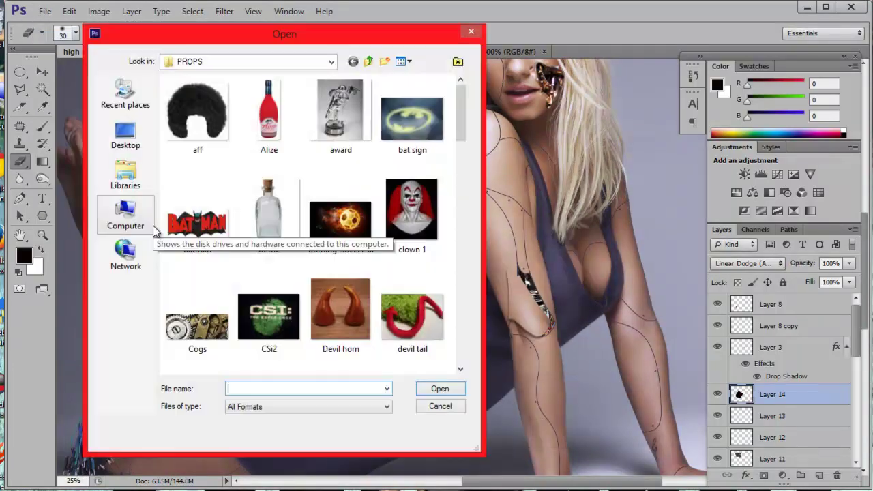
{"action": "left_click", "coordinate": [427, 388]}
{"action": "left_click_drag", "start_coordinate": [264, 267], "coordinate": [120, 337]}
{"action": "key", "text": "ctrl+t"}
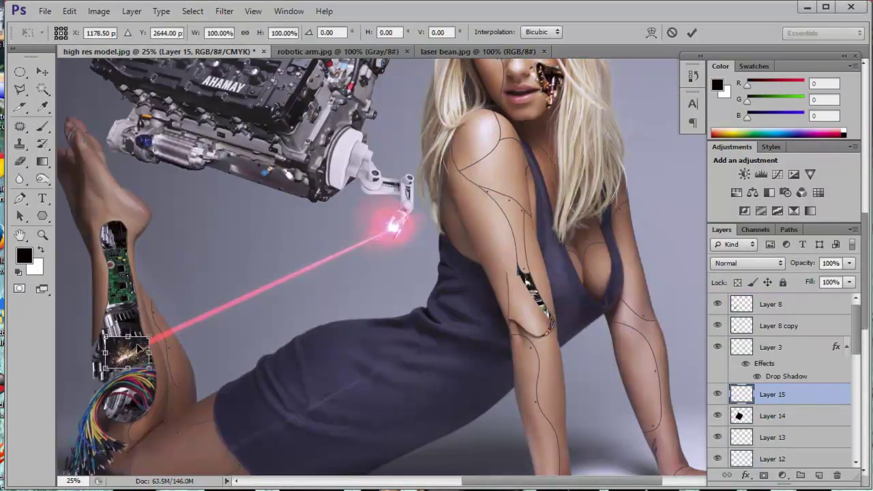
{"action": "left_click_drag", "start_coordinate": [185, 369], "coordinate": [259, 341]}
{"action": "right_click", "coordinate": [172, 303]}
{"action": "left_click", "coordinate": [201, 341]}
{"action": "left_click_drag", "start_coordinate": [88, 450], "coordinate": [62, 365]}
{"action": "key", "text": "Return"}
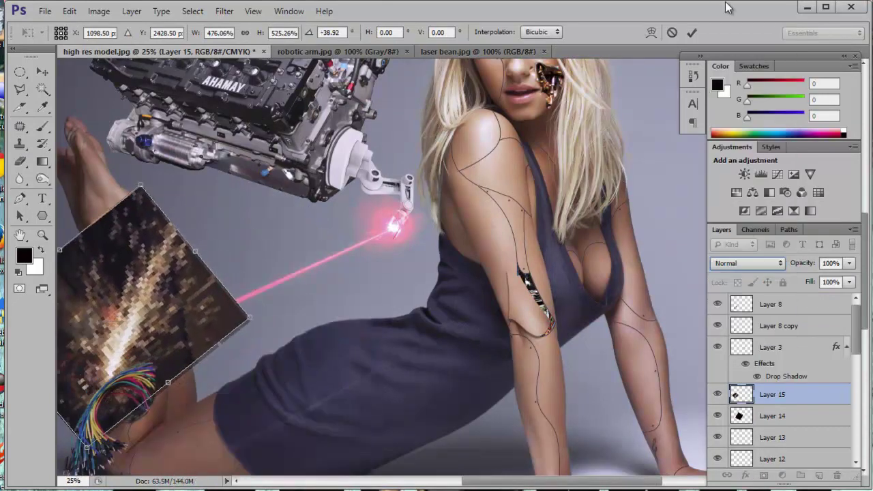
Step: Blend the sparks layer with Lighten to drop its black background
{"action": "key", "text": "e"}
{"action": "left_click", "coordinate": [748, 263]}
{"action": "left_click", "coordinate": [714, 8]}
{"action": "key", "text": "alt+shift+l"}
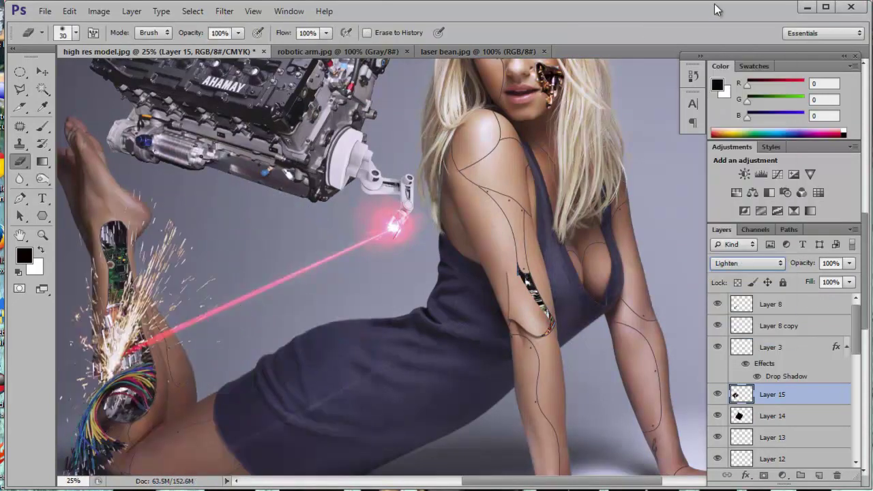
Step: Move the sparks onto the laser's impact point on the leg
{"action": "key", "text": "ctrl+t"}
{"action": "right_click", "coordinate": [95, 307]}
{"action": "mouse_move", "coordinate": [129, 334]}
{"action": "left_mouse_down"}
{"action": "mouse_move", "coordinate": [129, 349]}
{"action": "mouse_move", "coordinate": [202, 314]}
{"action": "mouse_move", "coordinate": [228, 329]}
{"action": "left_mouse_up"}
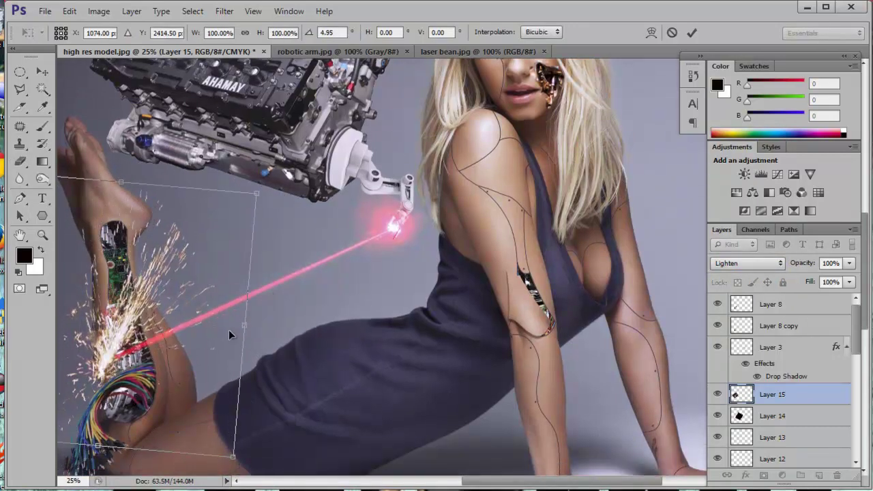
{"action": "key", "text": "Return"}
{"action": "key", "text": "e"}
Step: Rotate the laser beam layer, Layer 14, slightly to −3.42°
{"action": "key", "text": "alt+bracketleft"}
{"action": "key", "text": "ctrl+t"}
{"action": "right_click", "coordinate": [123, 318]}
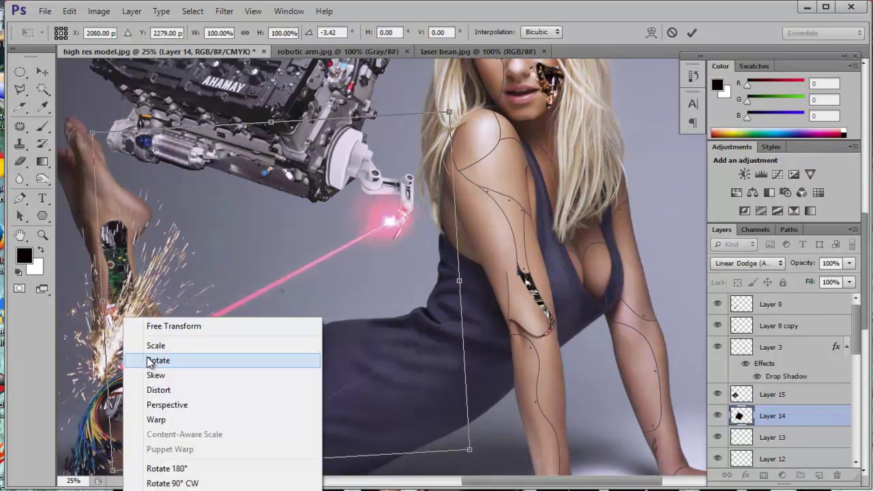
{"action": "left_click", "coordinate": [156, 359]}
{"action": "left_click_drag", "start_coordinate": [116, 302], "coordinate": [102, 335]}
{"action": "key", "text": "Return"}
Step: Return to the sparks layer, Layer 15, and scroll the view to check the result
{"action": "key", "text": "alt+bracketright"}
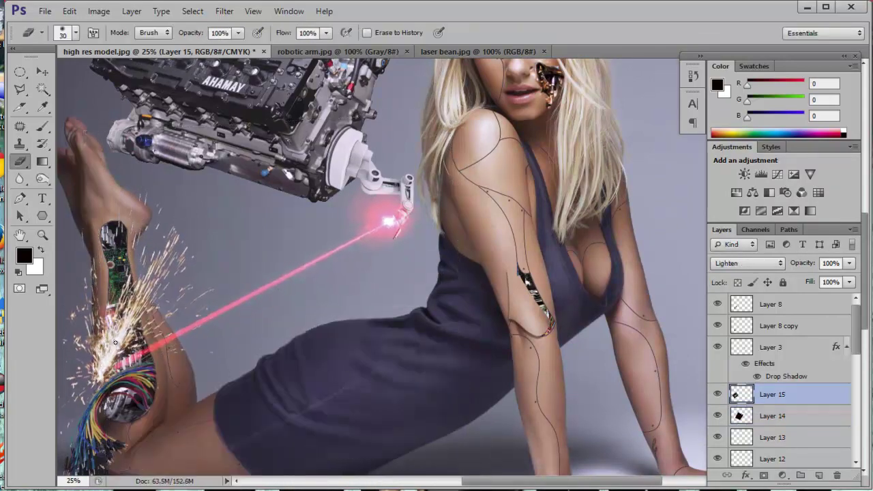
{"action": "scroll", "coordinate": [407, 256], "scroll_direction": "up", "scroll_amount": 4}
{"action": "scroll", "coordinate": [406, 256], "scroll_direction": "down", "scroll_amount": 2}
{"action": "scroll", "coordinate": [407, 318], "scroll_direction": "down", "scroll_amount": 3}
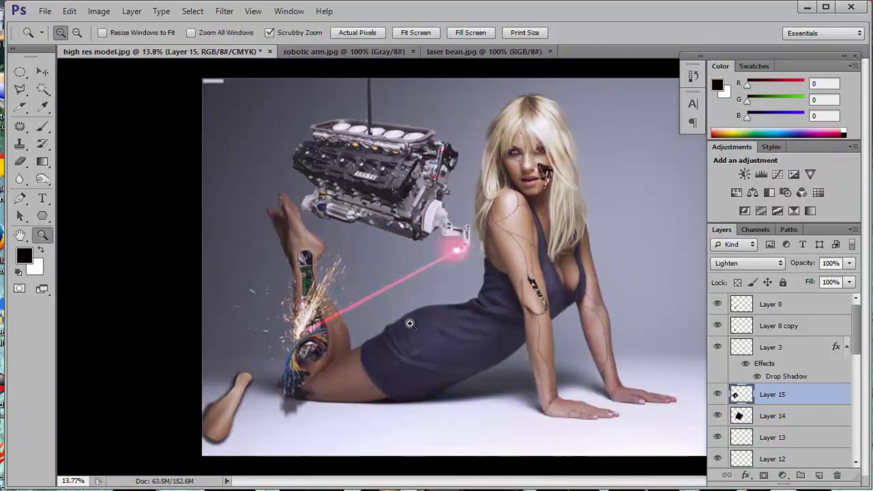
{"action": "scroll", "coordinate": [328, 255], "scroll_direction": "up", "scroll_amount": 6}
{"action": "scroll", "coordinate": [298, 221], "scroll_direction": "up", "scroll_amount": 2}
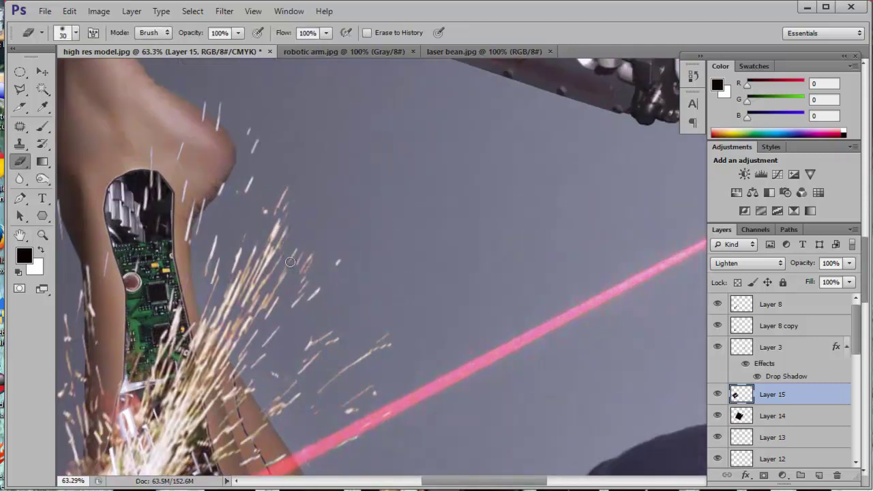
{"action": "scroll", "coordinate": [290, 262], "scroll_direction": "down", "scroll_amount": 2}
{"action": "scroll", "coordinate": [290, 252], "scroll_direction": "down", "scroll_amount": 1}
{"action": "scroll", "coordinate": [289, 241], "scroll_direction": "up", "scroll_amount": 4}
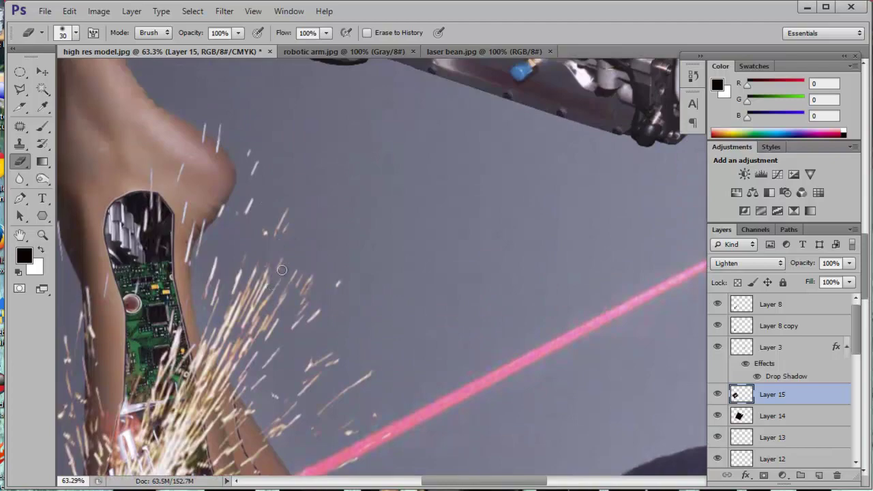
{"action": "scroll", "coordinate": [245, 316], "scroll_direction": "down", "scroll_amount": 3}
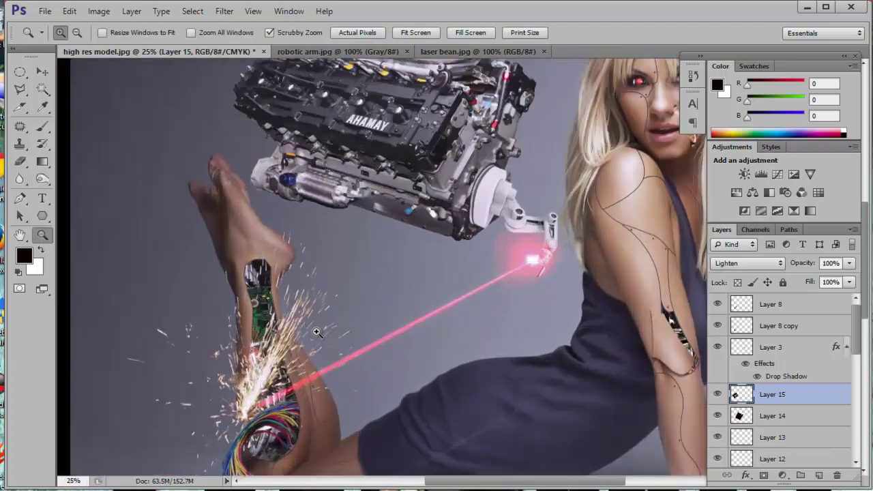
{"action": "scroll", "coordinate": [245, 317], "scroll_direction": "down", "scroll_amount": 2}
{"action": "scroll", "coordinate": [505, 174], "scroll_direction": "up", "scroll_amount": 4}
Step: Create a new layer and sample the red from the glowing eye
{"action": "scroll", "coordinate": [505, 174], "scroll_direction": "up", "scroll_amount": 4}
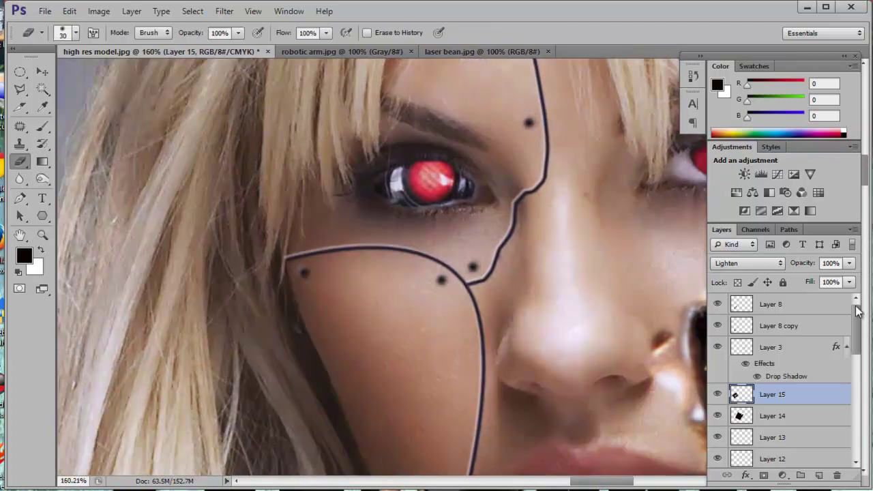
{"action": "key", "text": "ctrl+shift+alt+n"}
{"action": "key", "text": "m"}
{"action": "key", "text": "b"}
{"action": "left_click", "coordinate": [424, 174], "text": "alt"}
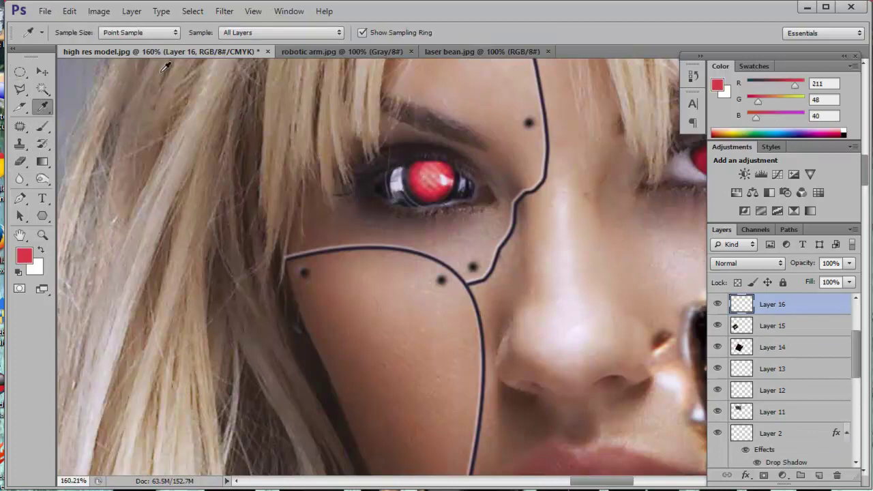
Step: Fill a circular selection around the eye with red at 56% opacity
{"action": "key", "text": "m"}
{"action": "left_click_drag", "start_coordinate": [376, 116], "coordinate": [463, 194]}
{"action": "key", "text": "alt+BackSpace"}
{"action": "right_click", "coordinate": [463, 194]}
{"action": "key", "text": "Escape"}
{"action": "key", "text": "5"}
{"action": "key", "text": "6"}
Step: Stretch the red circle into a larger oval over the eye
{"action": "key", "text": "z"}
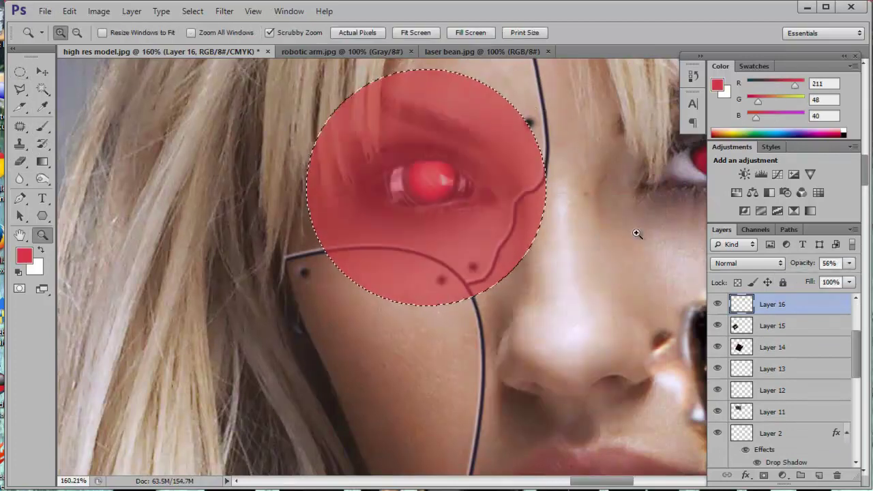
{"action": "scroll", "coordinate": [532, 226], "scroll_direction": "down", "scroll_amount": 3}
{"action": "key", "text": "ctrl+t"}
{"action": "mouse_move", "coordinate": [594, 194]}
{"action": "left_mouse_down"}
{"action": "mouse_move", "coordinate": [609, 174]}
{"action": "mouse_move", "coordinate": [585, 155]}
{"action": "left_mouse_up"}
{"action": "key", "text": "Return"}
Step: Apply a Gaussian Blur to soften the red eye glow
{"action": "left_click", "coordinate": [225, 11]}
{"action": "left_click", "coordinate": [430, 242]}
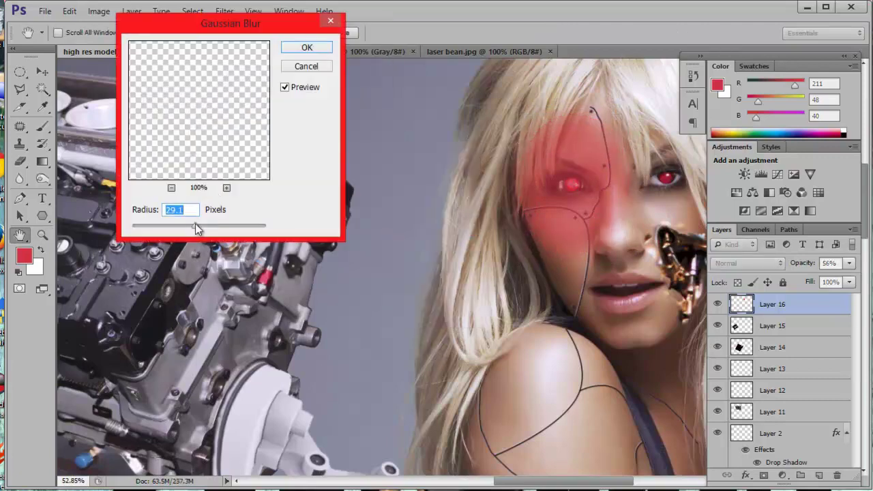
{"action": "key", "text": "Return"}
{"action": "scroll", "coordinate": [434, 180], "scroll_direction": "down", "scroll_amount": 3}
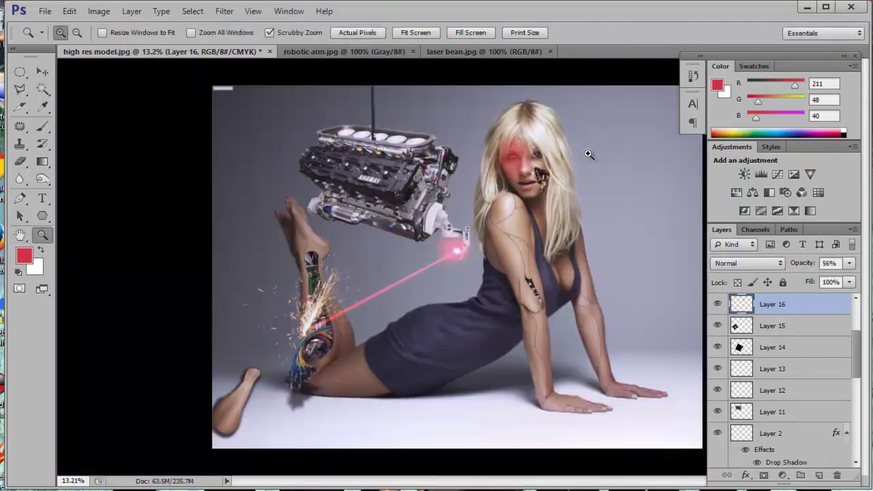
{"action": "scroll", "coordinate": [565, 151], "scroll_direction": "up", "scroll_amount": 2}
{"action": "left_click_drag", "start_coordinate": [565, 151], "coordinate": [477, 152]}
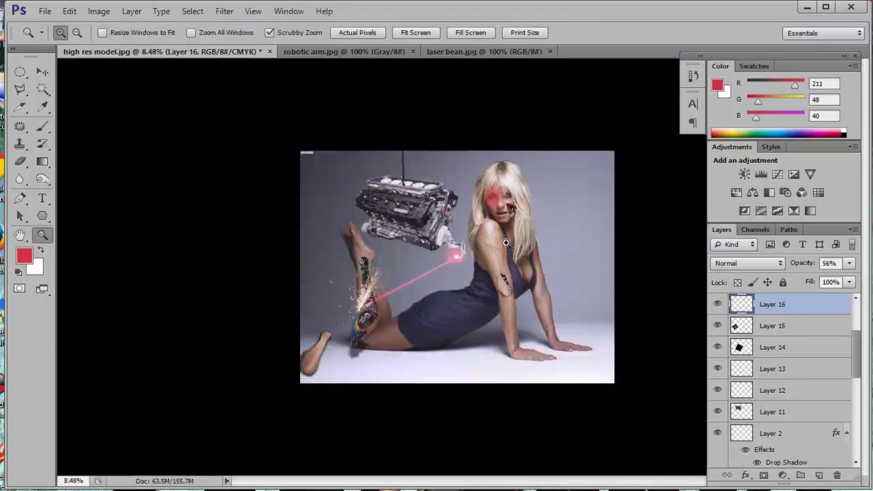
{"action": "key", "text": "g"}
{"action": "left_click_drag", "start_coordinate": [600, 362], "coordinate": [643, 386]}
{"action": "key", "text": "ctrl+z"}
{"action": "mouse_move", "coordinate": [857, 348]}
{"action": "left_mouse_down"}
{"action": "mouse_move", "coordinate": [860, 414]}
{"action": "mouse_move", "coordinate": [858, 368]}
{"action": "left_mouse_up"}
{"action": "left_click", "coordinate": [803, 380]}
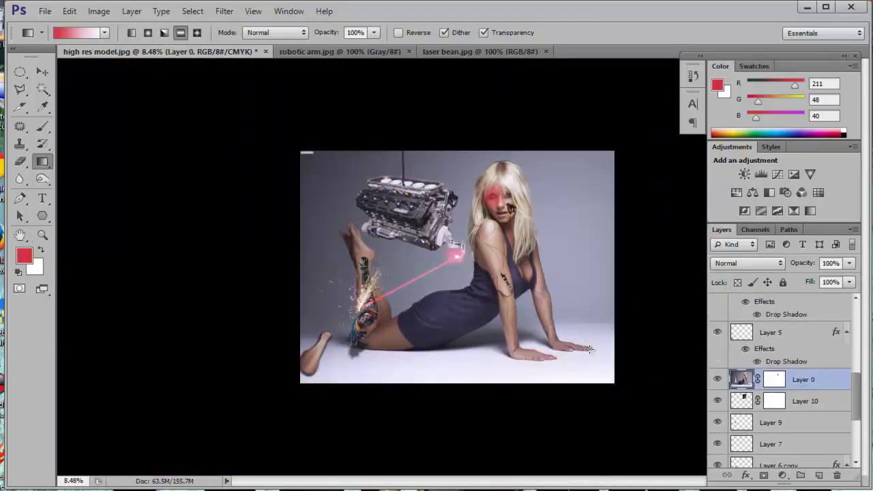
{"action": "left_click_drag", "start_coordinate": [307, 204], "coordinate": [607, 327]}
{"action": "left_click", "coordinate": [747, 262]}
{"action": "left_click", "coordinate": [750, 126]}
{"action": "key", "text": "Down"}
{"action": "key", "text": "Down"}
{"action": "key", "text": "Down"}
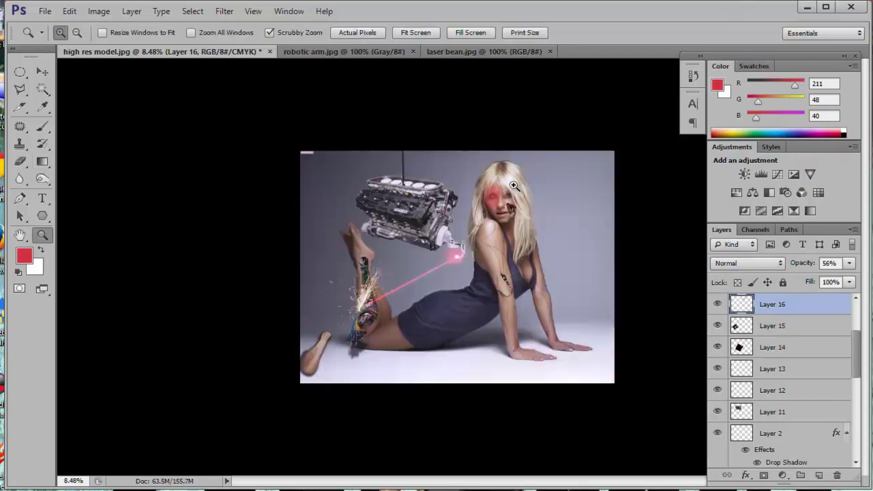
{"action": "left_click_drag", "start_coordinate": [514, 185], "coordinate": [546, 185]}
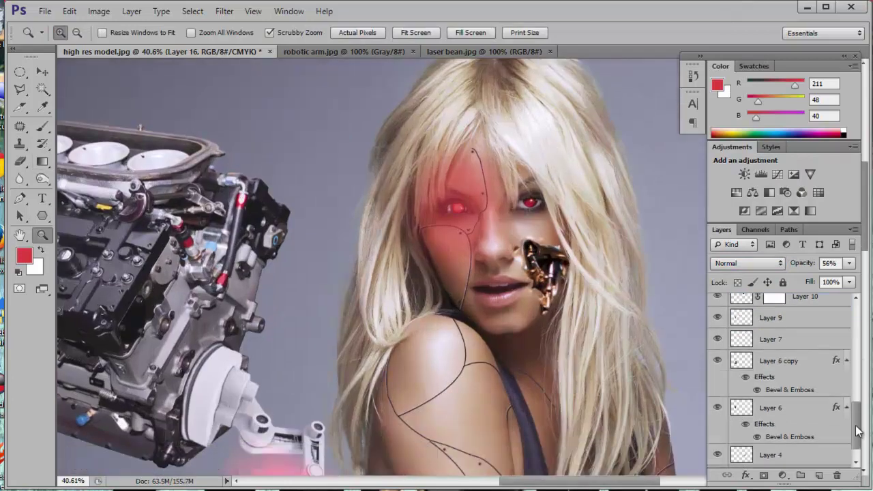
{"action": "scroll", "coordinate": [784, 382], "scroll_direction": "down", "scroll_amount": 5}
{"action": "right_click", "coordinate": [803, 362]}
{"action": "left_click", "coordinate": [771, 75]}
{"action": "left_click", "coordinate": [578, 180]}
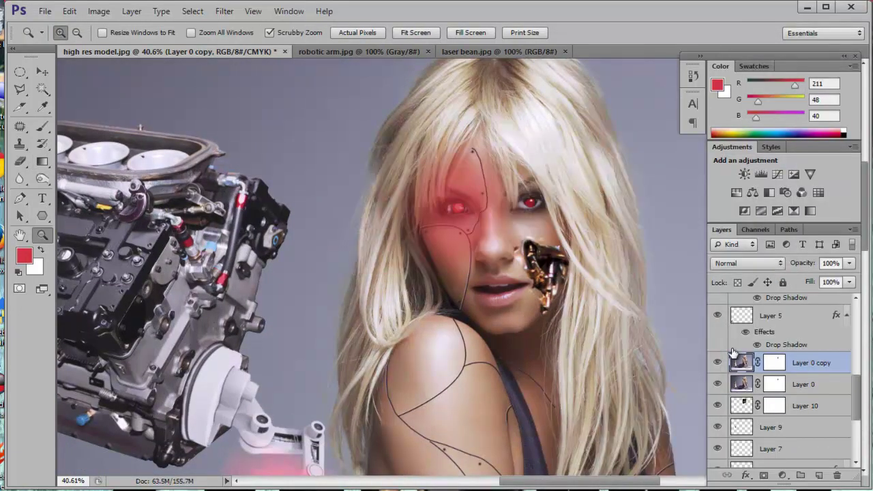
{"action": "scroll", "coordinate": [436, 273], "scroll_direction": "down", "scroll_amount": 3}
{"action": "scroll", "coordinate": [436, 273], "scroll_direction": "down", "scroll_amount": 3}
{"action": "key", "text": "g"}
{"action": "left_click_drag", "start_coordinate": [307, 205], "coordinate": [607, 286]}
{"action": "left_click", "coordinate": [748, 262]}
{"action": "key", "text": "Return"}
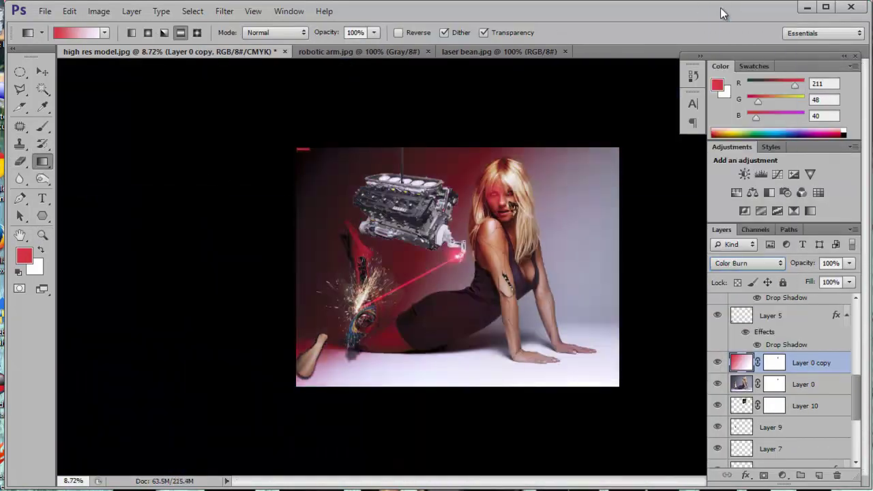
{"action": "key", "text": "Down"}
{"action": "key", "text": "Down"}
{"action": "key", "text": "Down"}
{"action": "key", "text": "Down"}
{"action": "key", "text": "Down"}
{"action": "key", "text": "Down"}
{"action": "key", "text": "Down"}
{"action": "key", "text": "Down"}
{"action": "key", "text": "Down"}
{"action": "key", "text": "Up"}
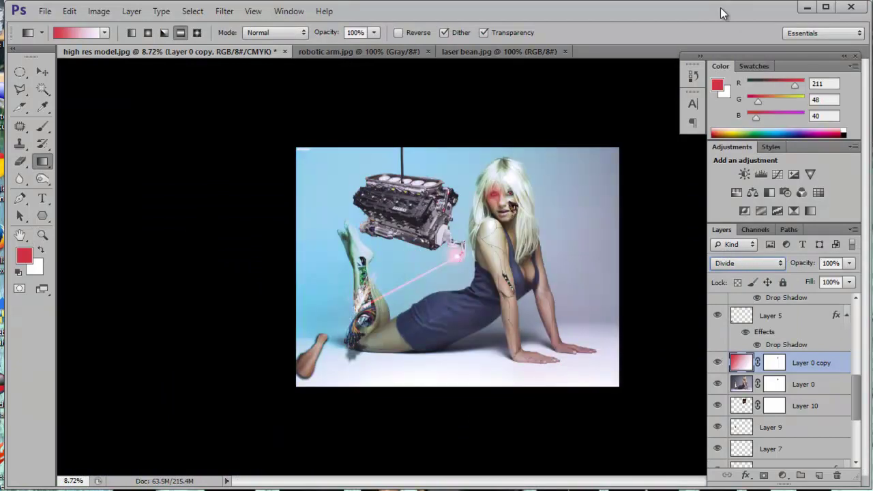
{"action": "key", "text": "Up"}
{"action": "key", "text": "Up"}
{"action": "key", "text": "Up"}
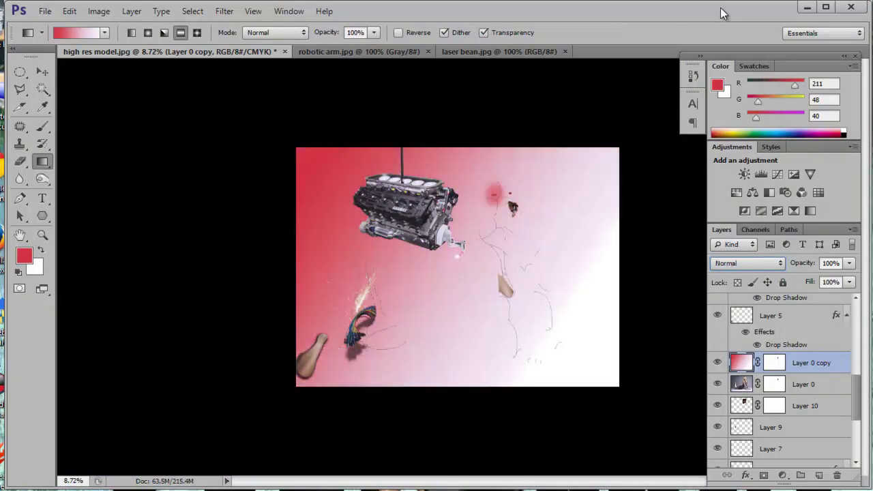
{"action": "left_click", "coordinate": [837, 475]}
{"action": "key", "text": "Return"}
{"action": "scroll", "coordinate": [572, 245], "scroll_direction": "up", "scroll_amount": 3}
{"action": "scroll", "coordinate": [526, 281], "scroll_direction": "down", "scroll_amount": 5}
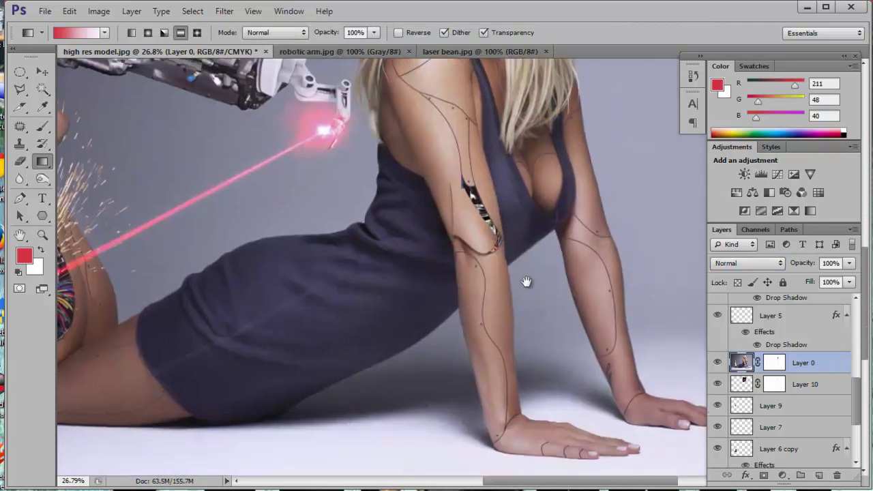